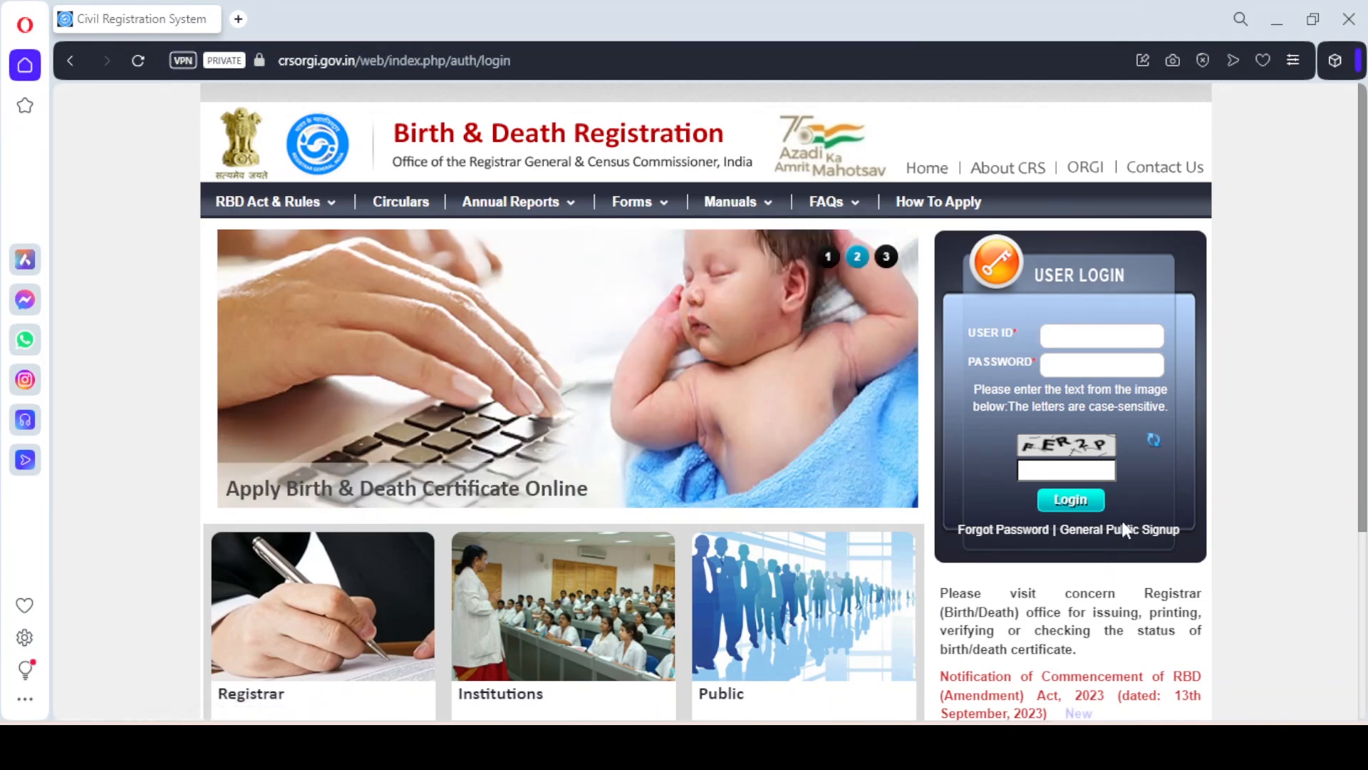
Start a General Public sign-up, entering the user name, e-mail and the applicant's mobile number
left_click(1113, 543)
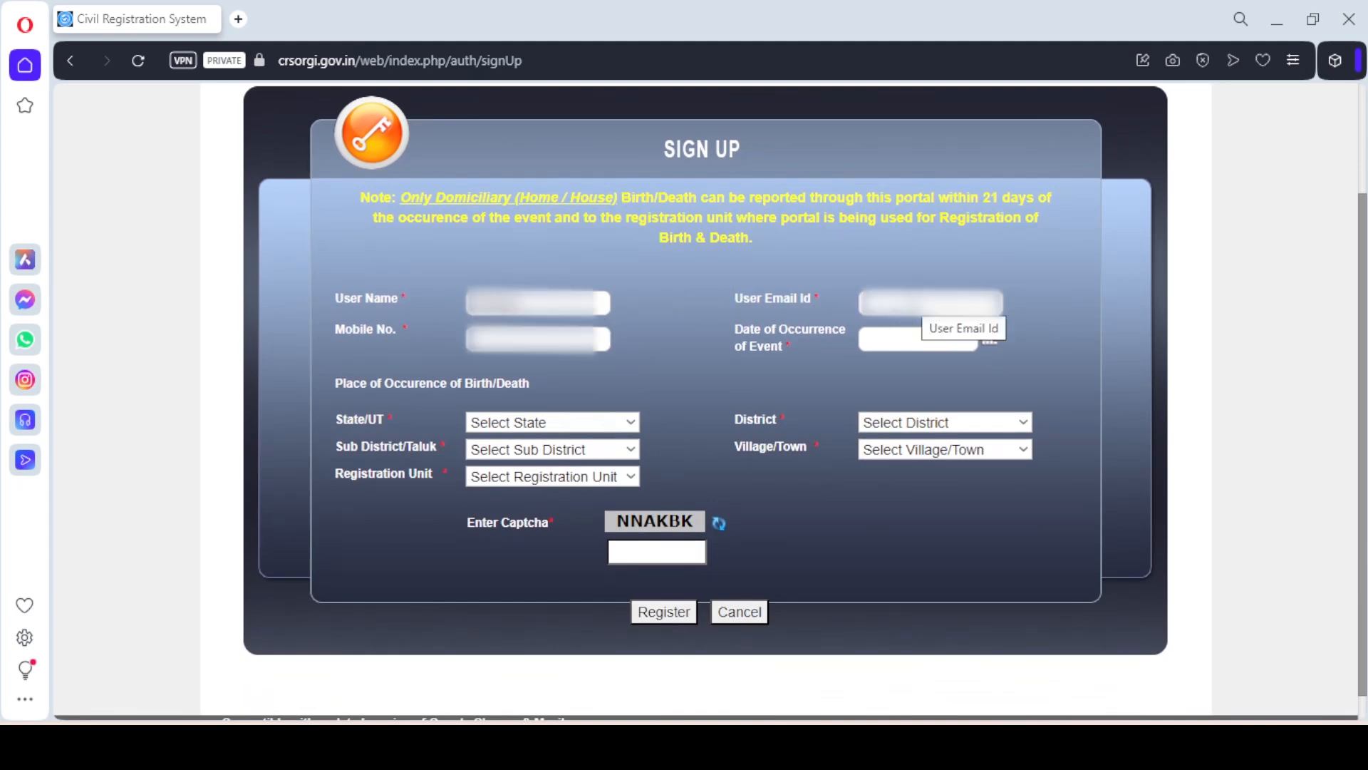
left_click(920, 303)
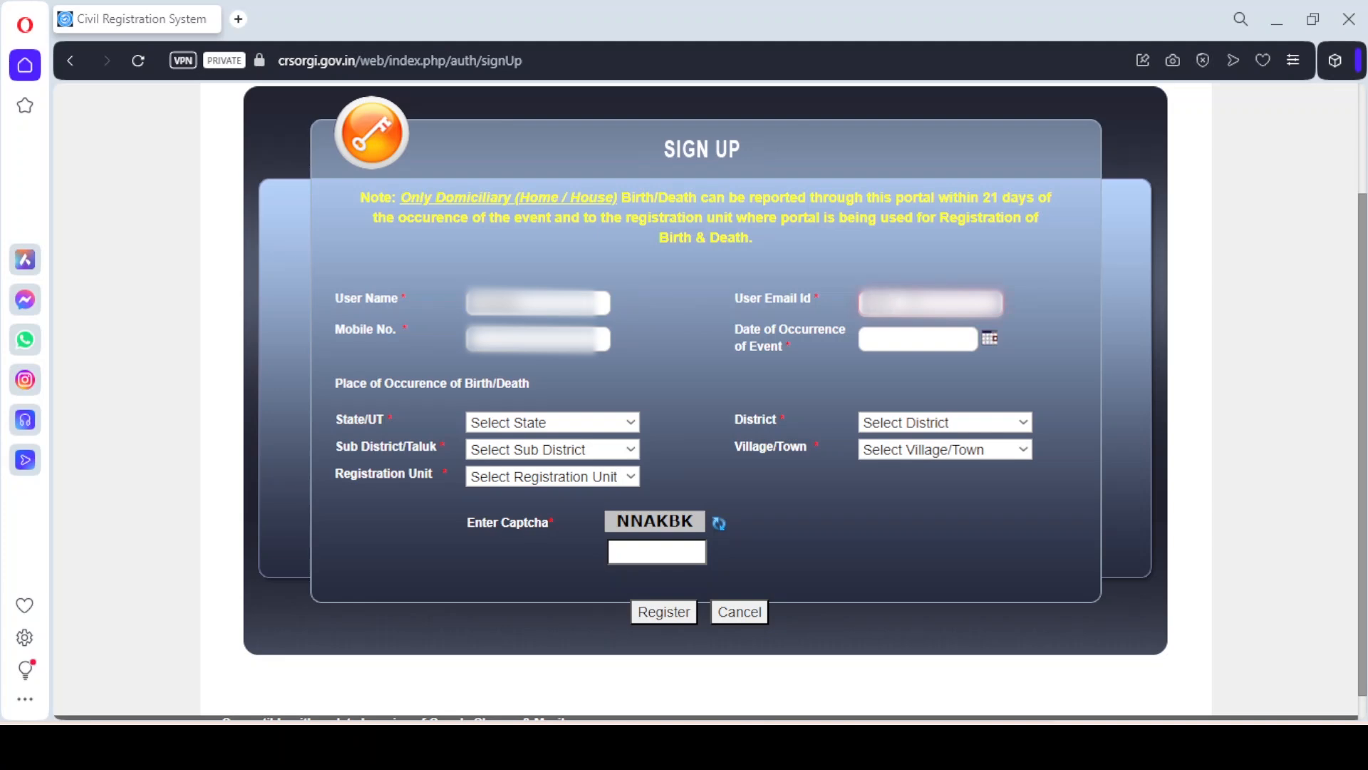
left_click(575, 313)
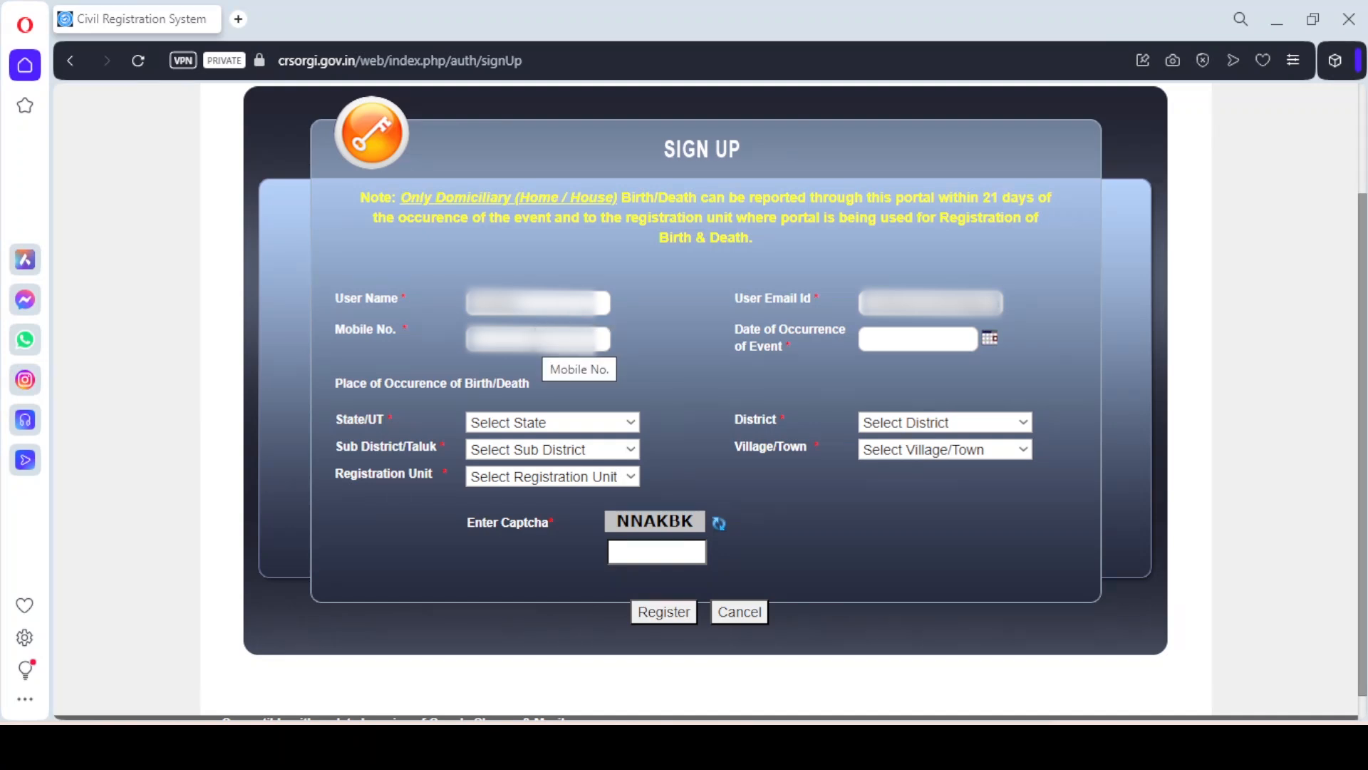
left_click(536, 342)
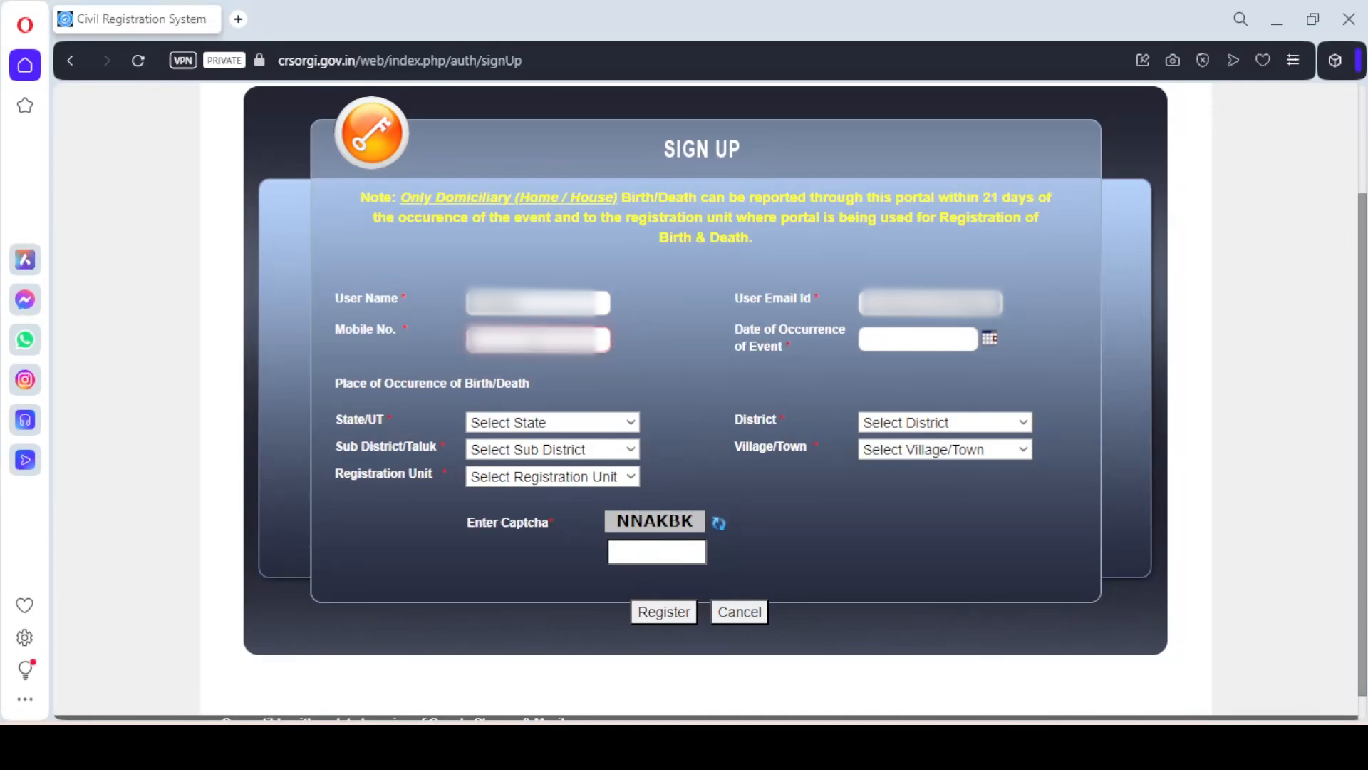
type("••••••••••")
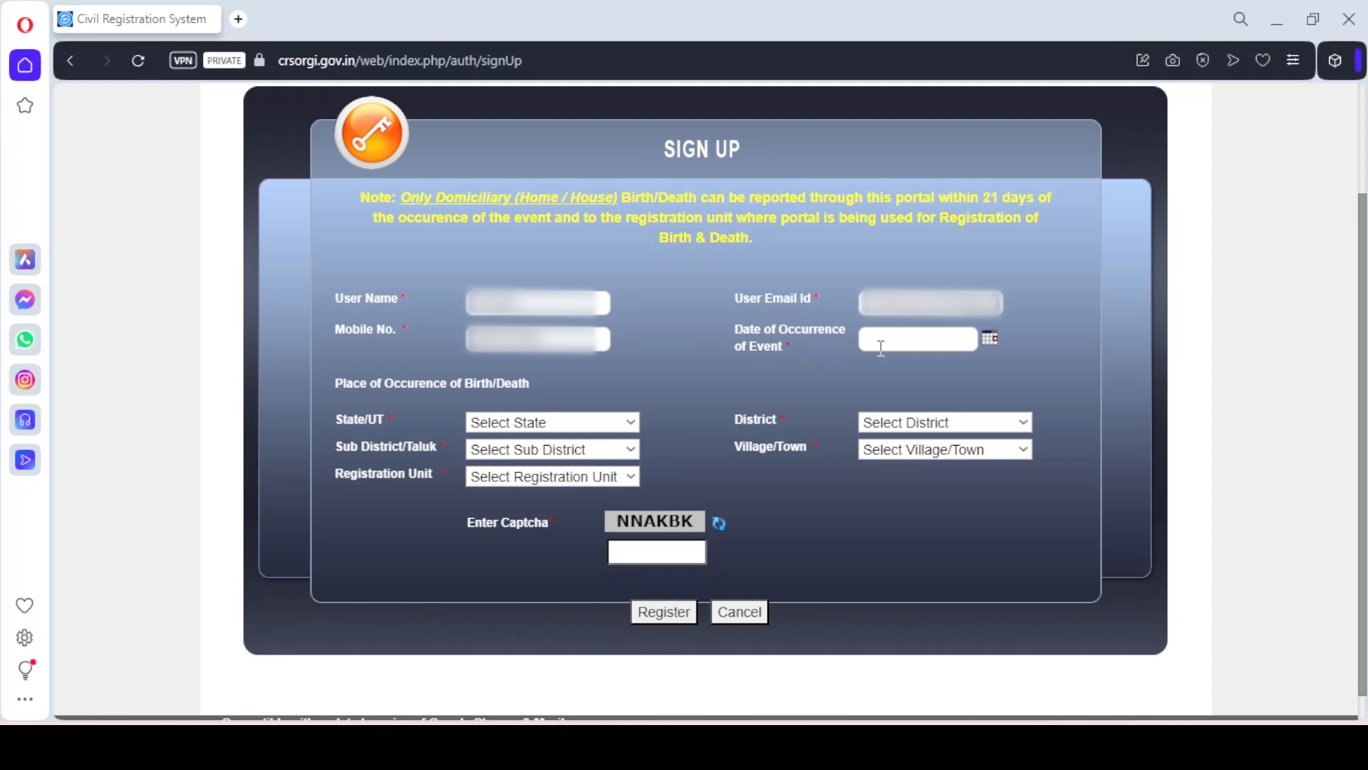
Set event date 01-03-2024, location Bihar/Araria/Araria/Baturbari, and unit SUB HEALTH CENTRE BATURBARI
left_click(988, 336)
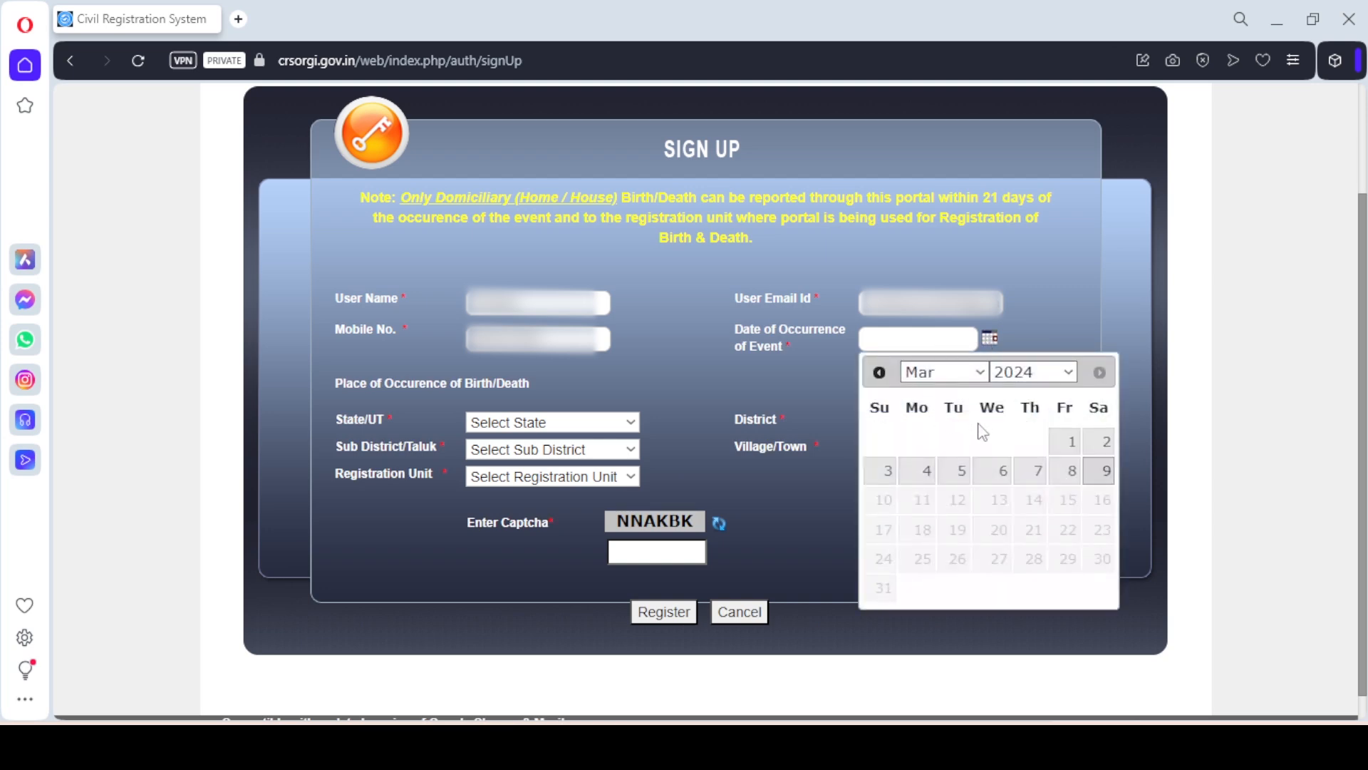
left_click(1066, 443)
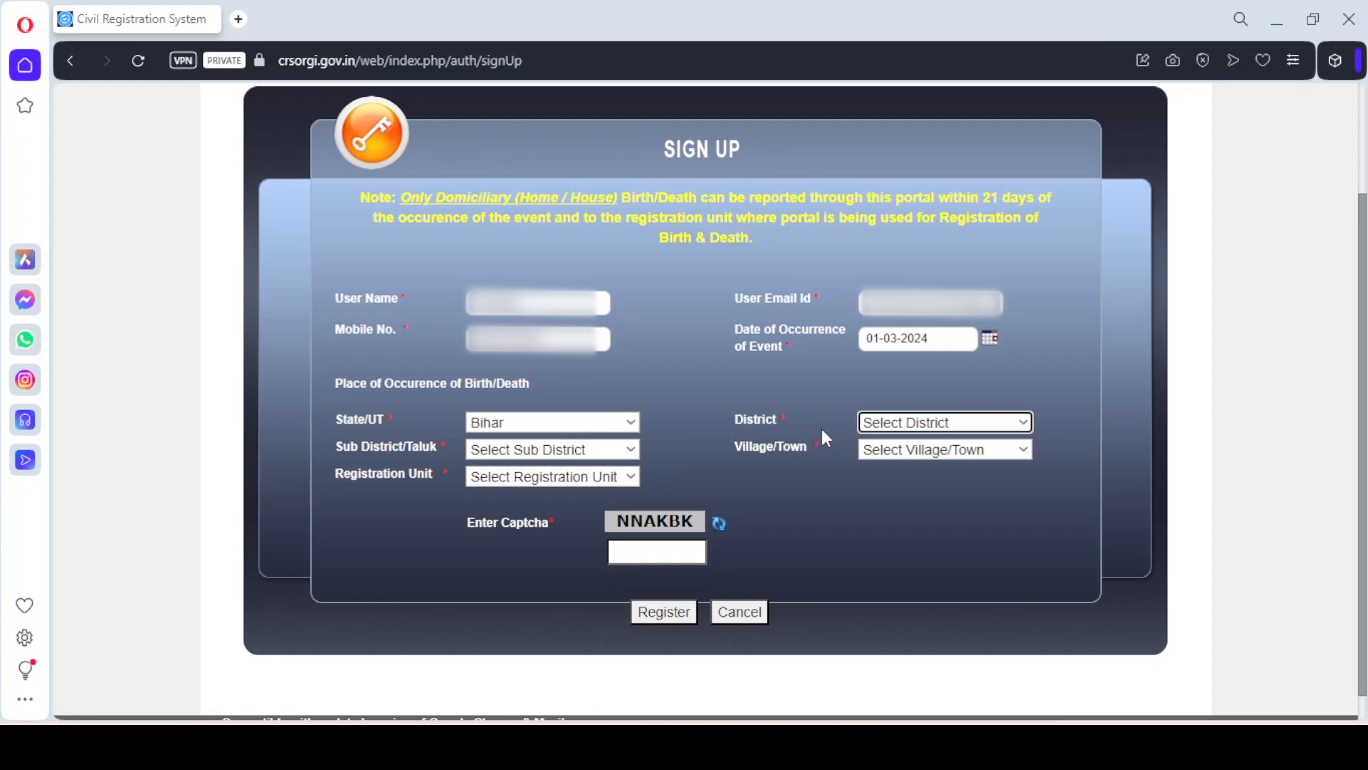
left_click(861, 431)
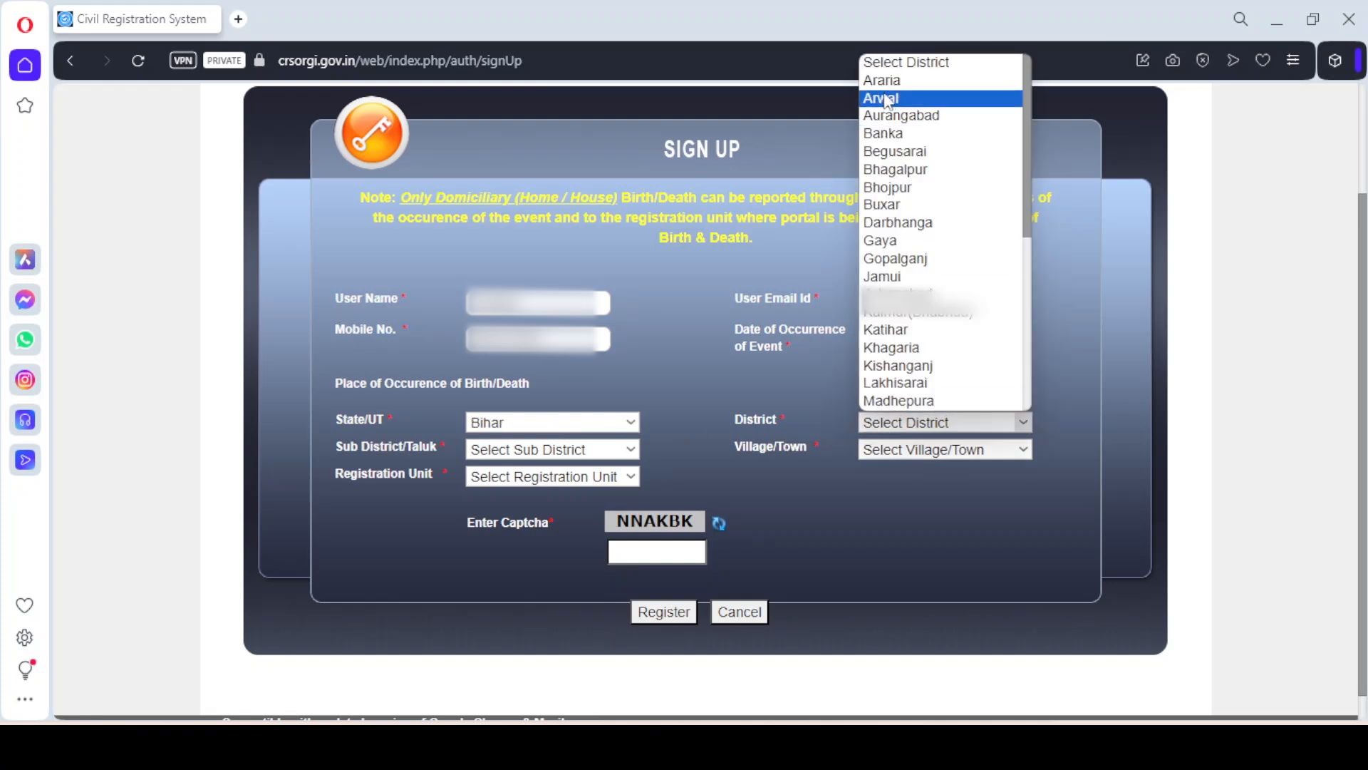
left_click(890, 89)
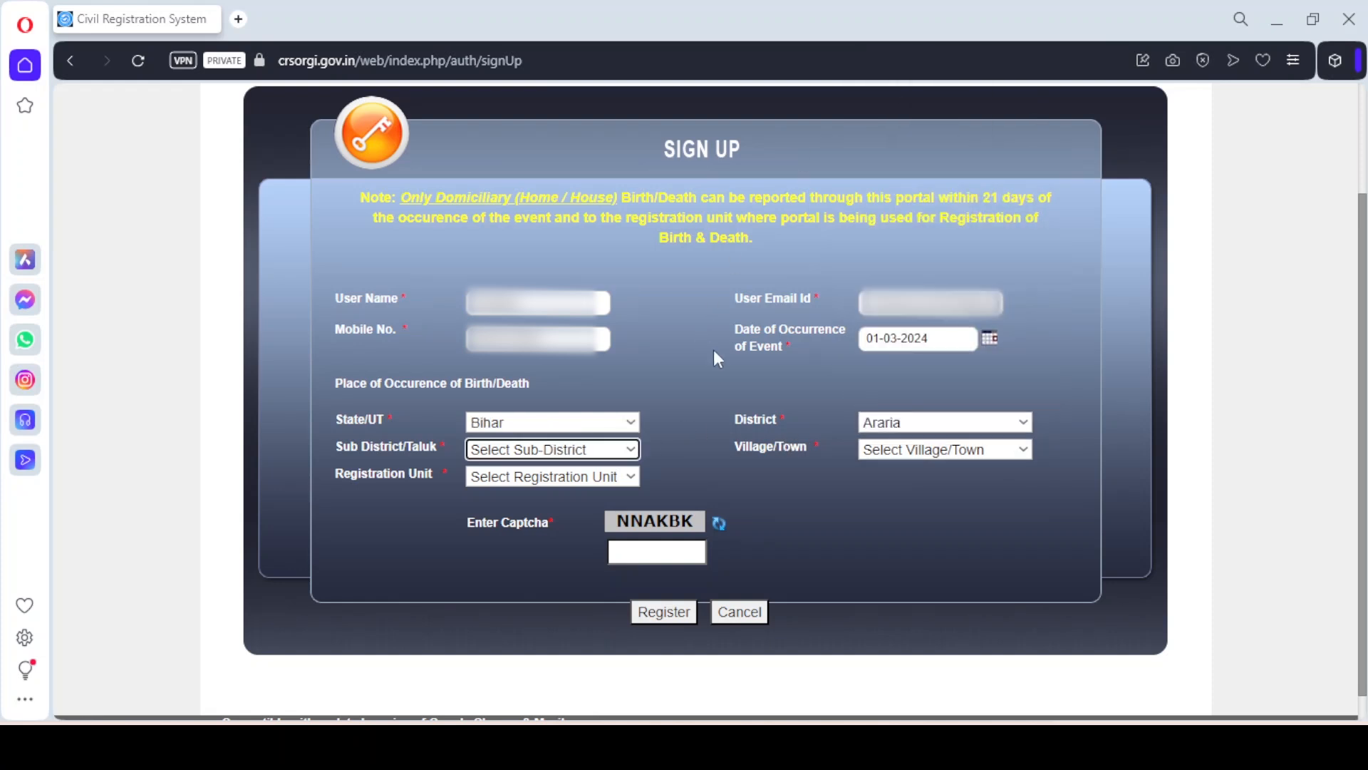
left_click(593, 449)
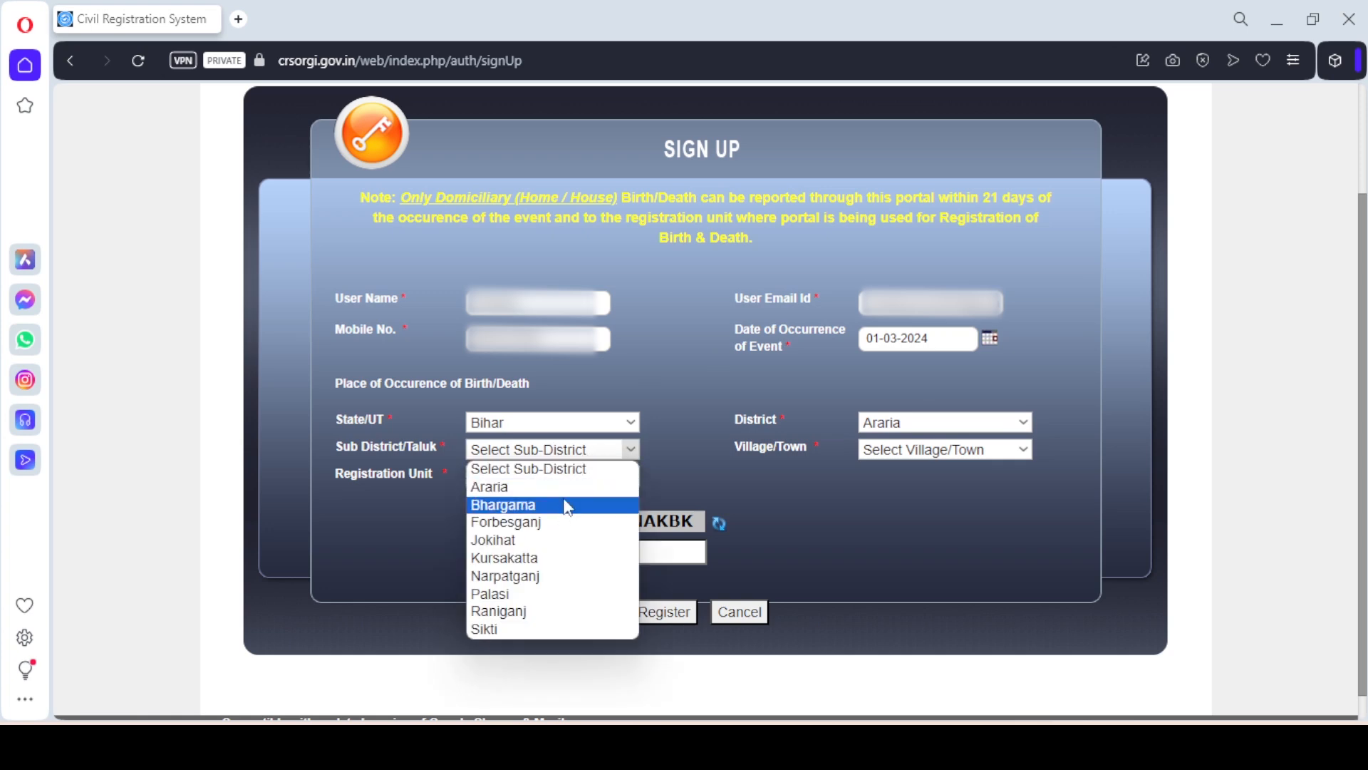
left_click(563, 483)
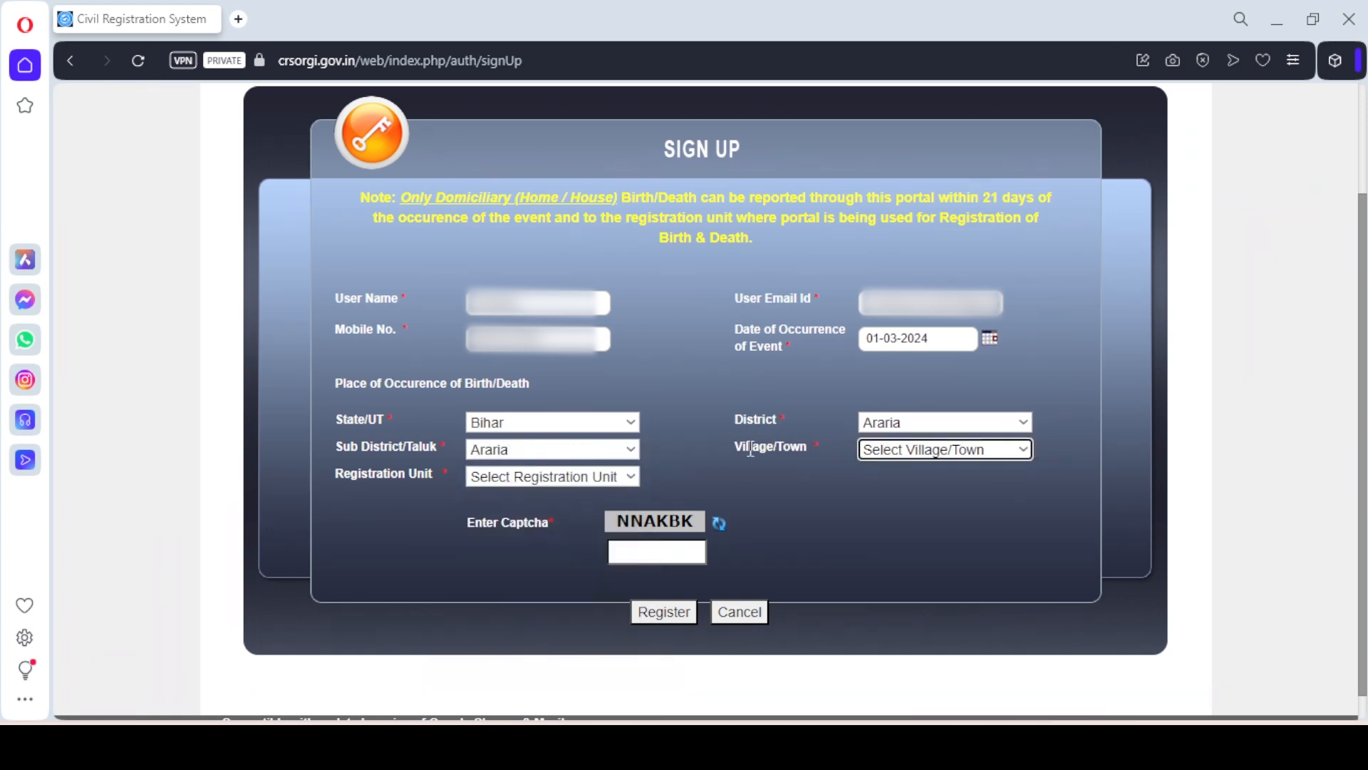
left_click(883, 456)
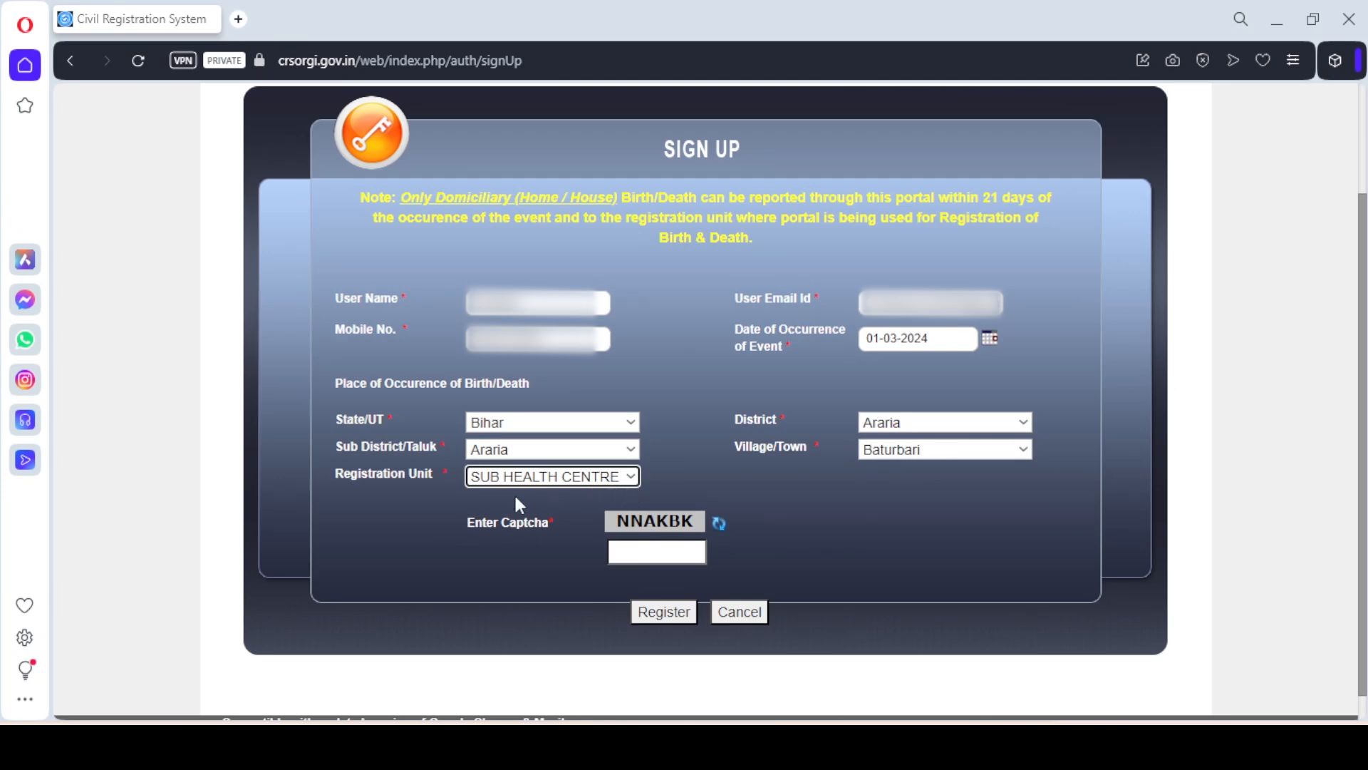
left_click(628, 477)
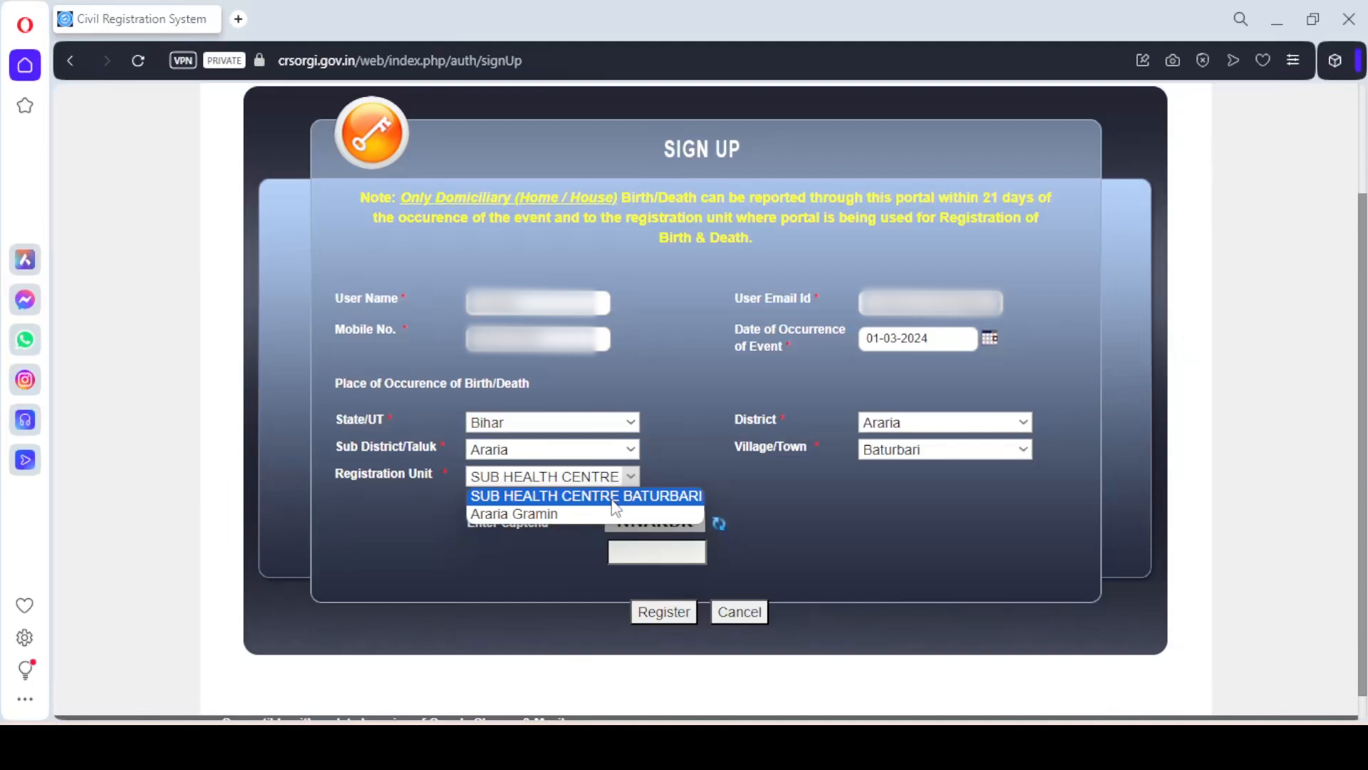
left_click(614, 502)
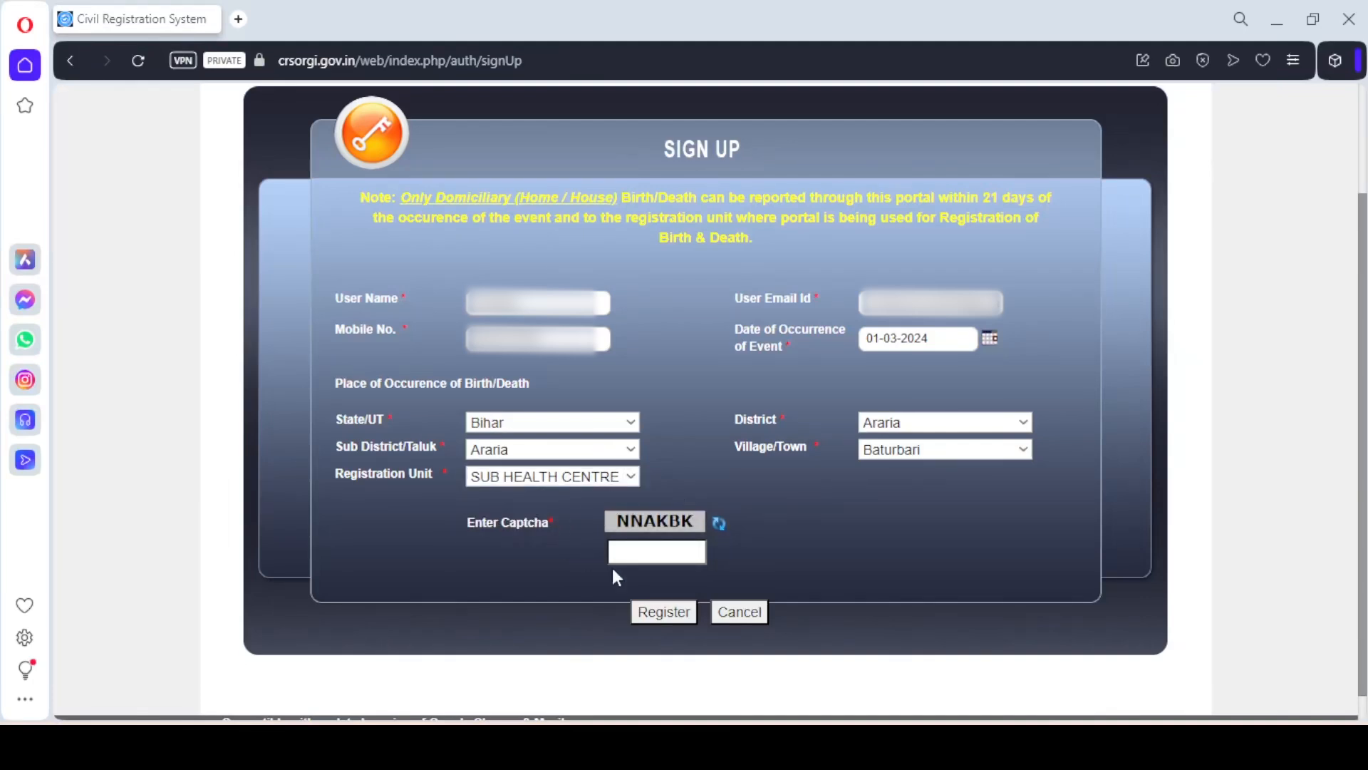
Fill in the captcha text and register the sign-up form
left_click(636, 555)
type("NNAKBK")
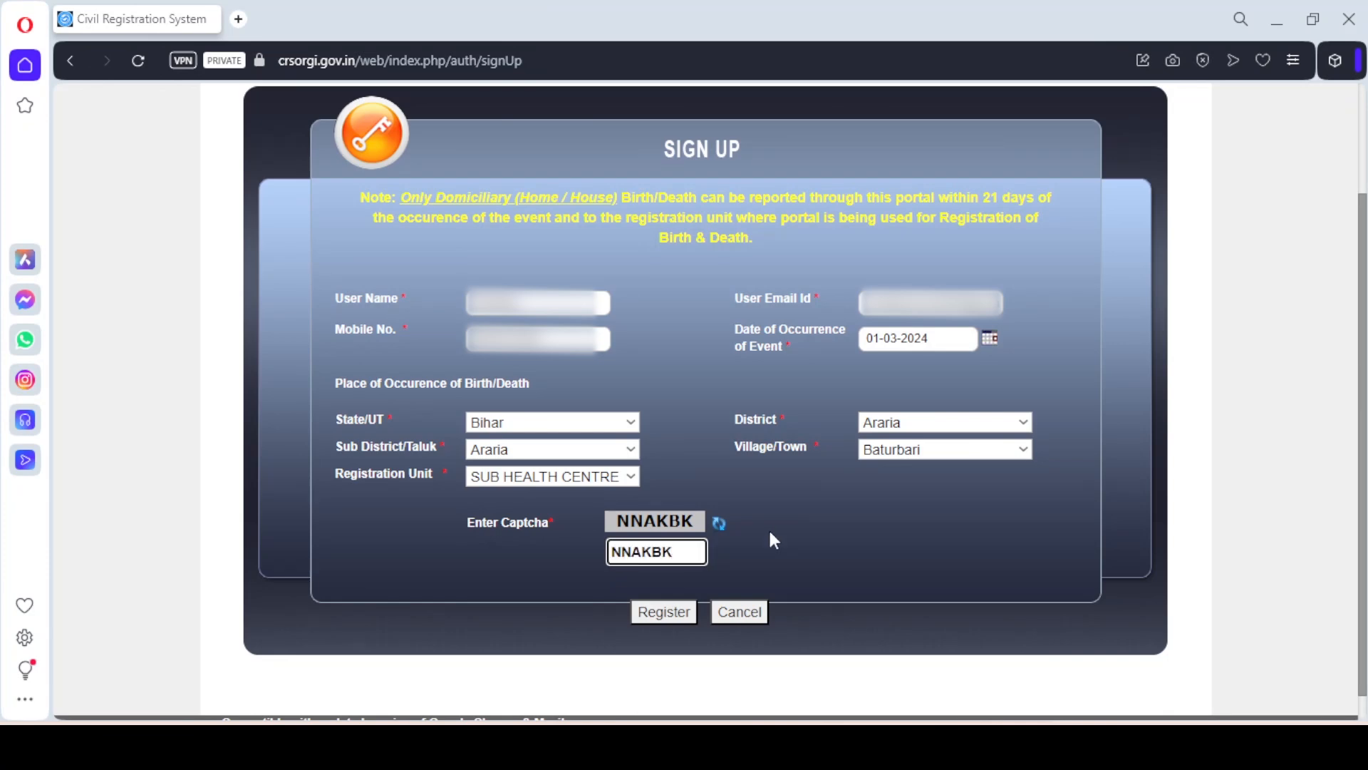
left_click(673, 623)
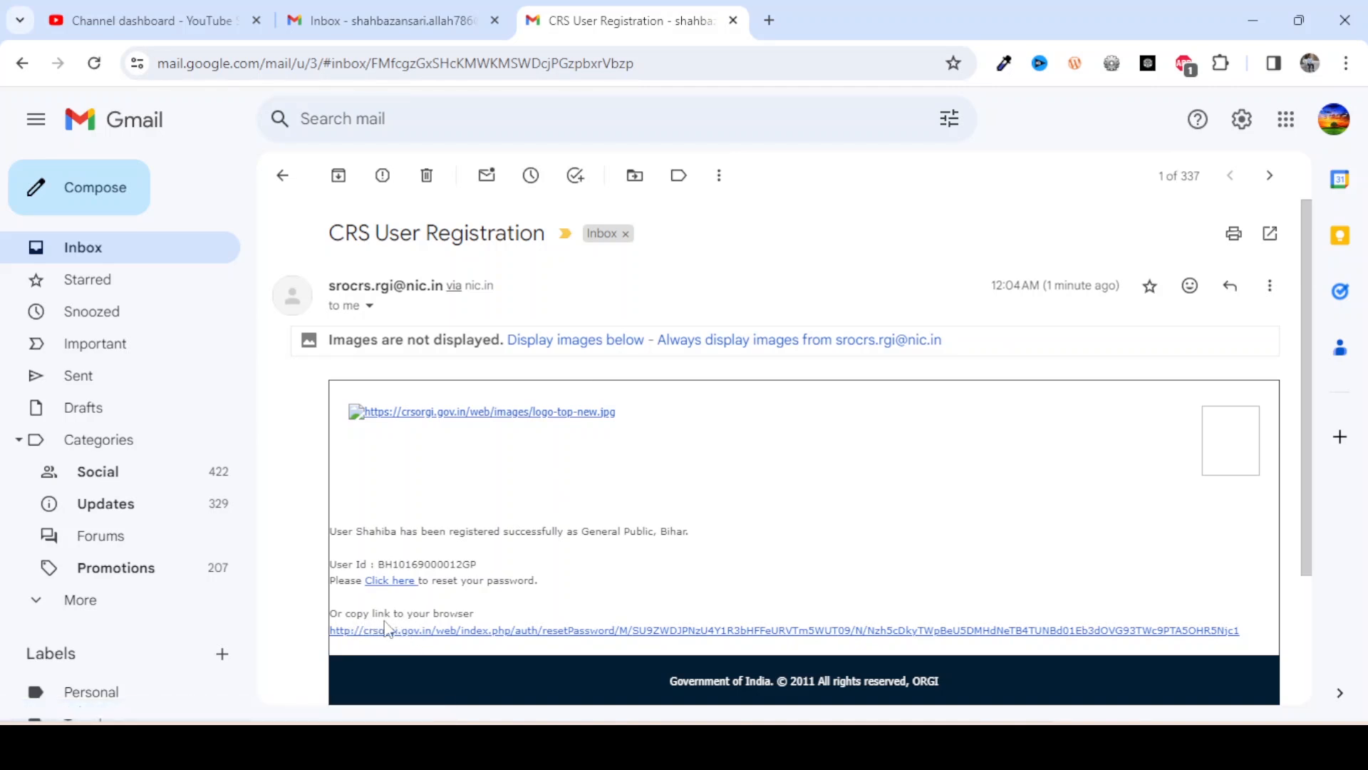
Copy the password-reset link address from the registration e-mail
right_click(433, 632)
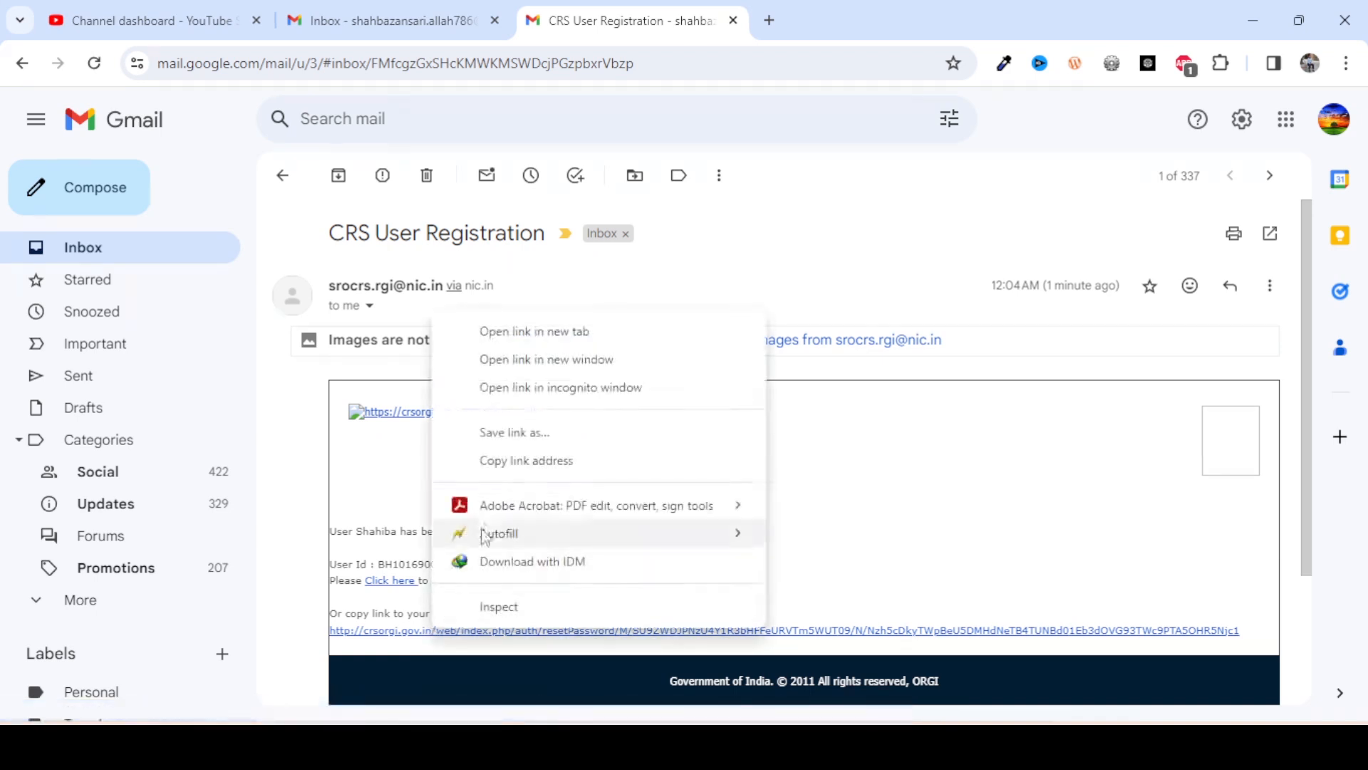
left_click(518, 461)
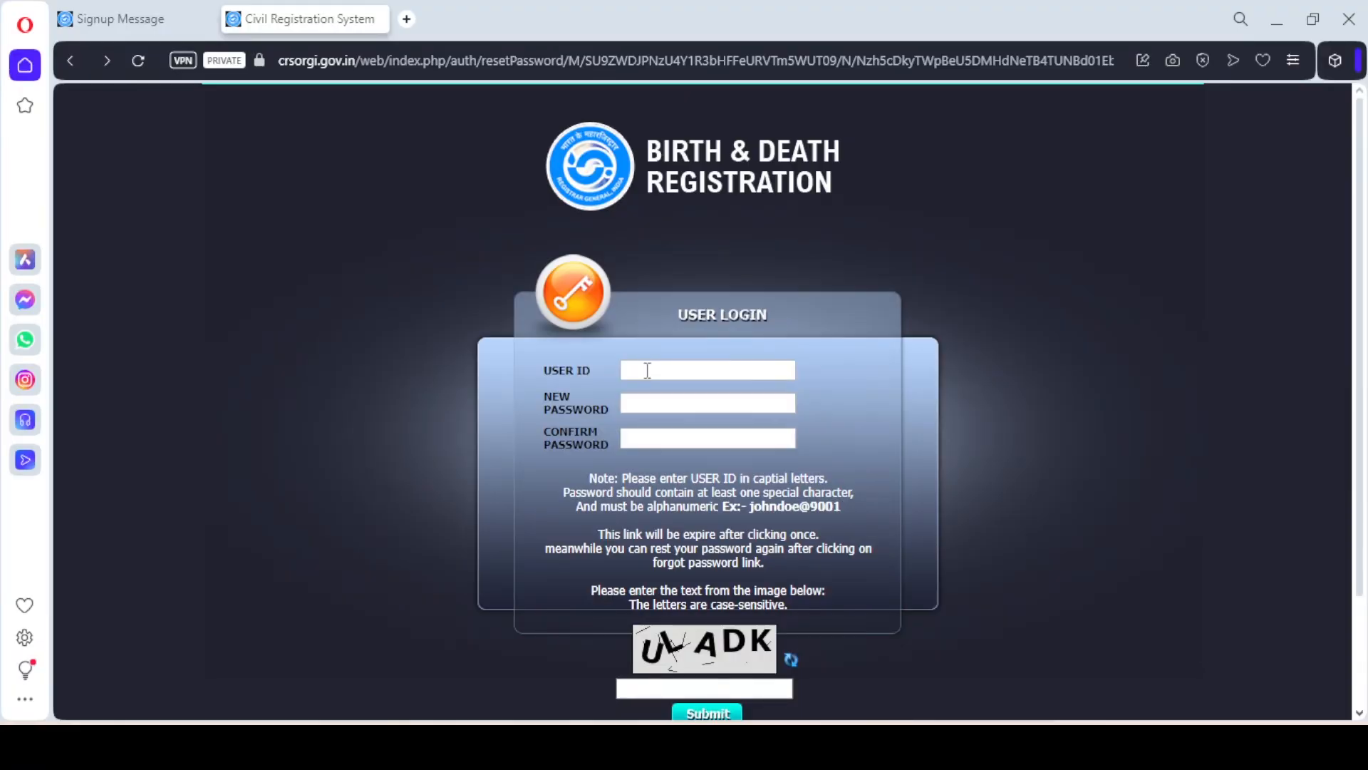
Paste the registered user ID into the reset form, checking it against the e-mail
left_click(649, 369)
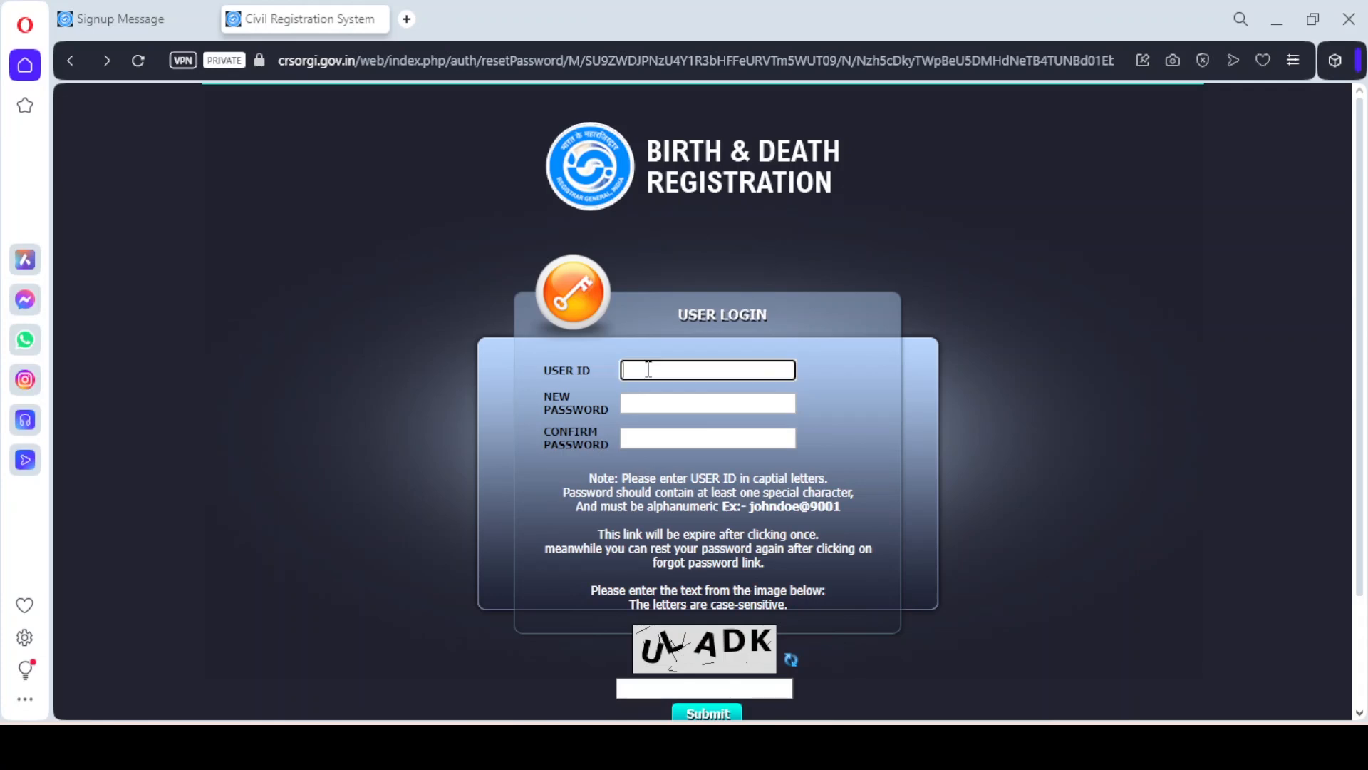
key("ctrl+v")
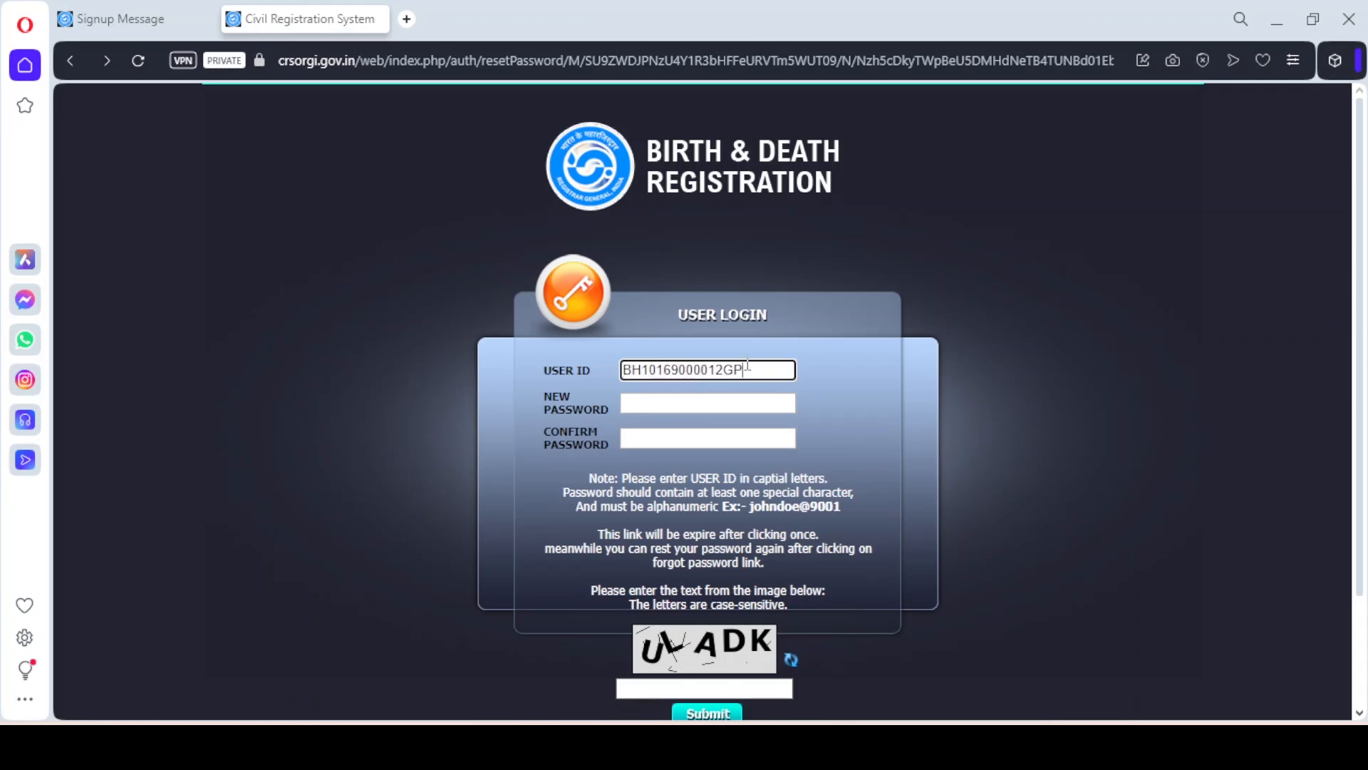
key("alt+Tab")
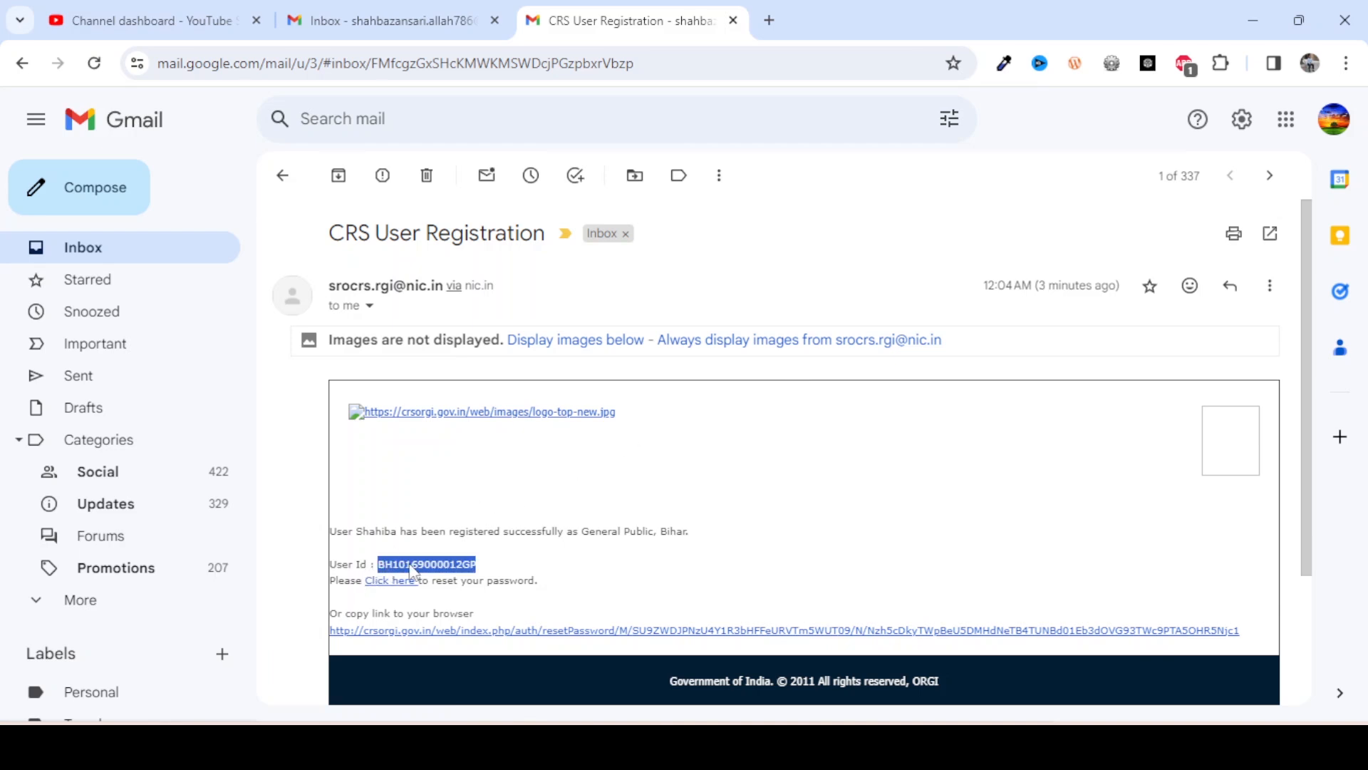
key("alt+Tab")
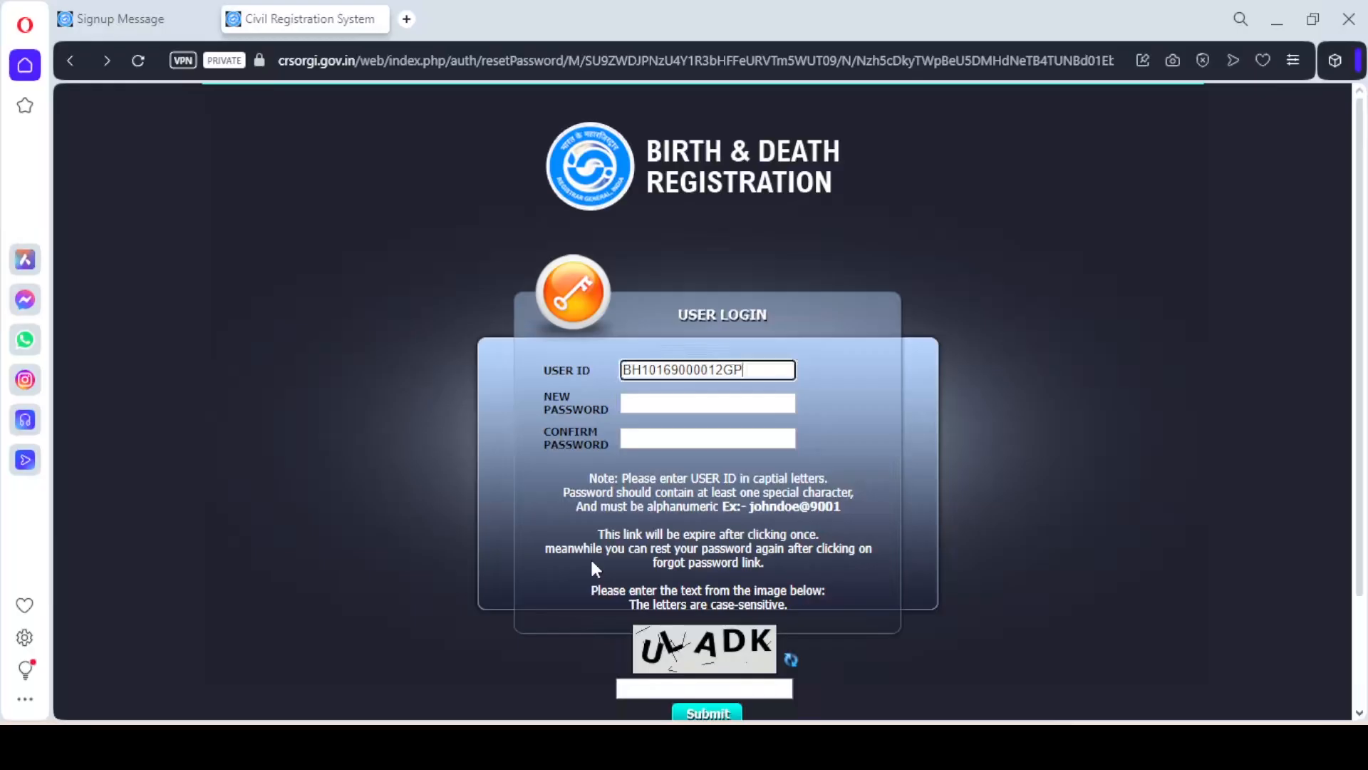
Enter the new password in both fields, fill the captcha and submit the reset
left_click(684, 404)
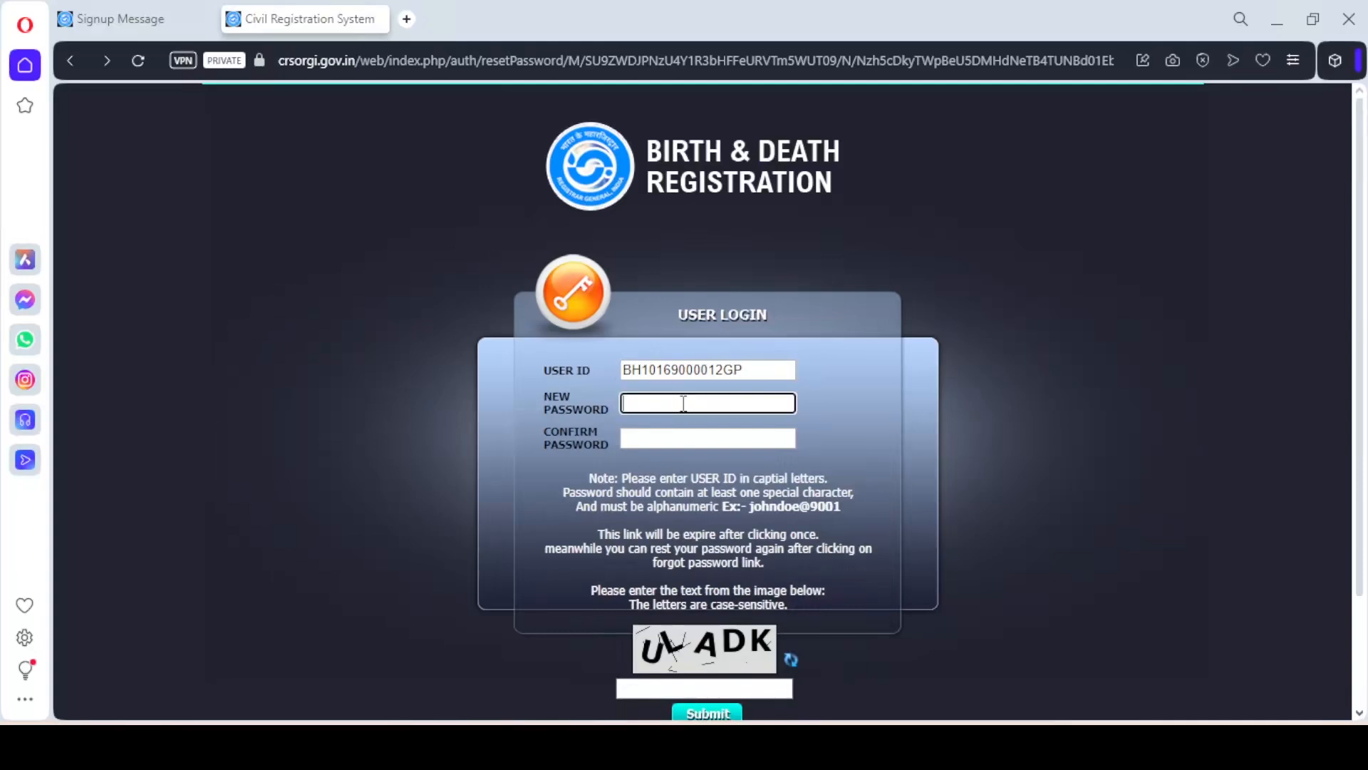
key("ctrl+v")
key("Tab")
key("ctrl+v")
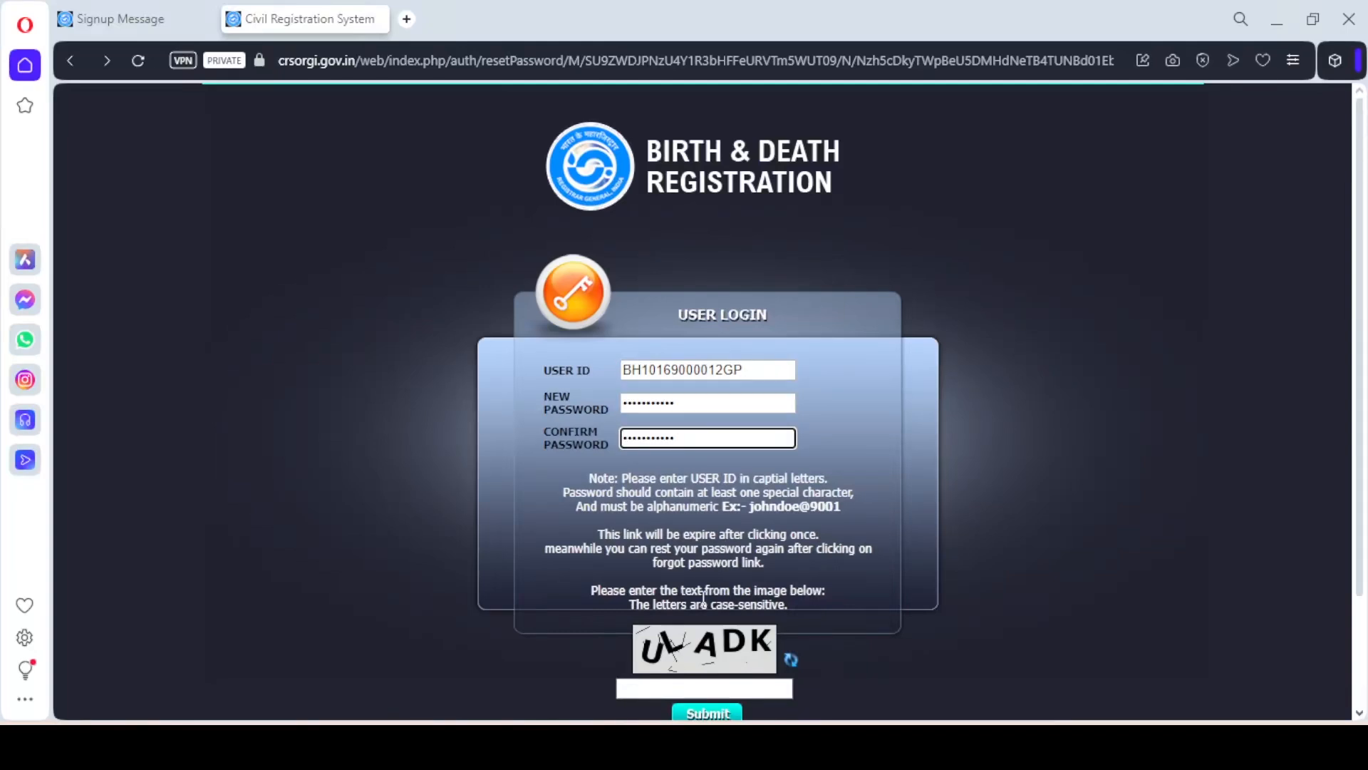
left_click(683, 682)
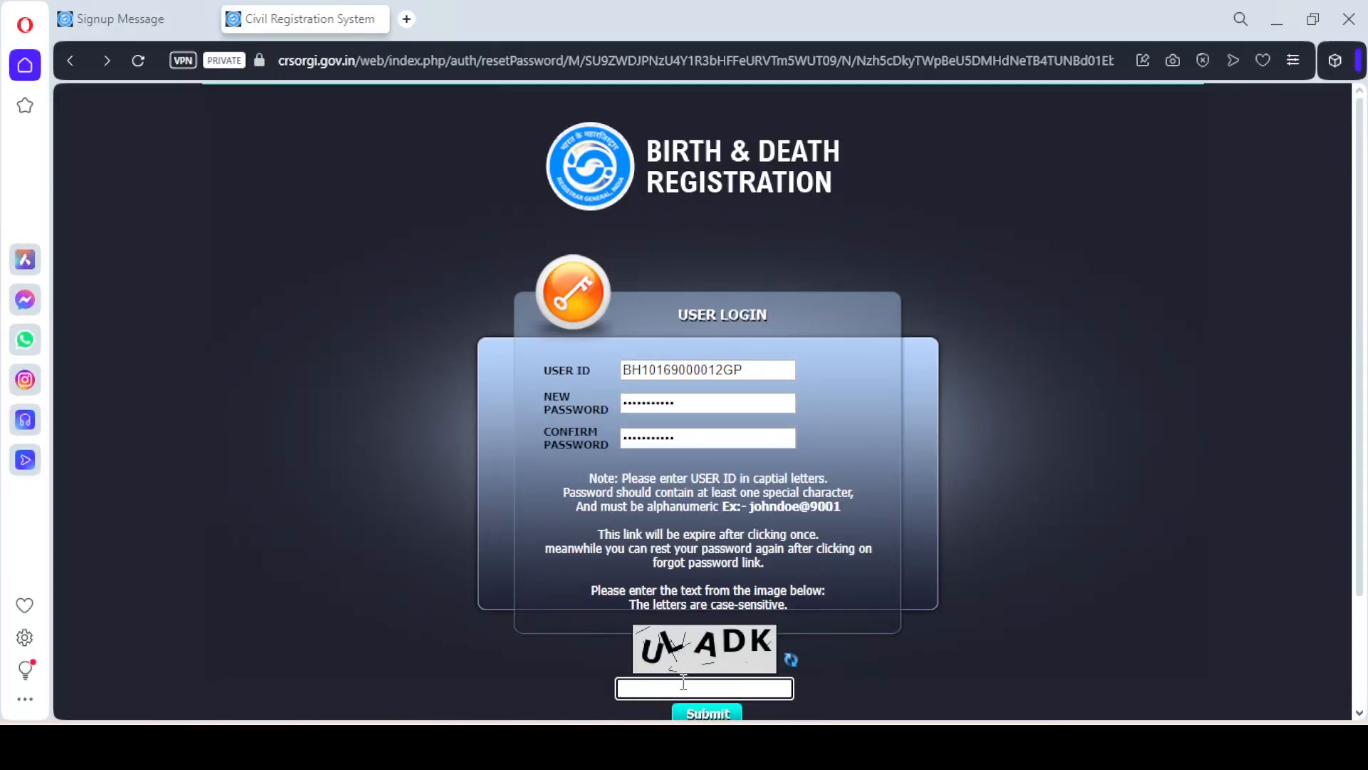
type("ULADK")
left_click(713, 713)
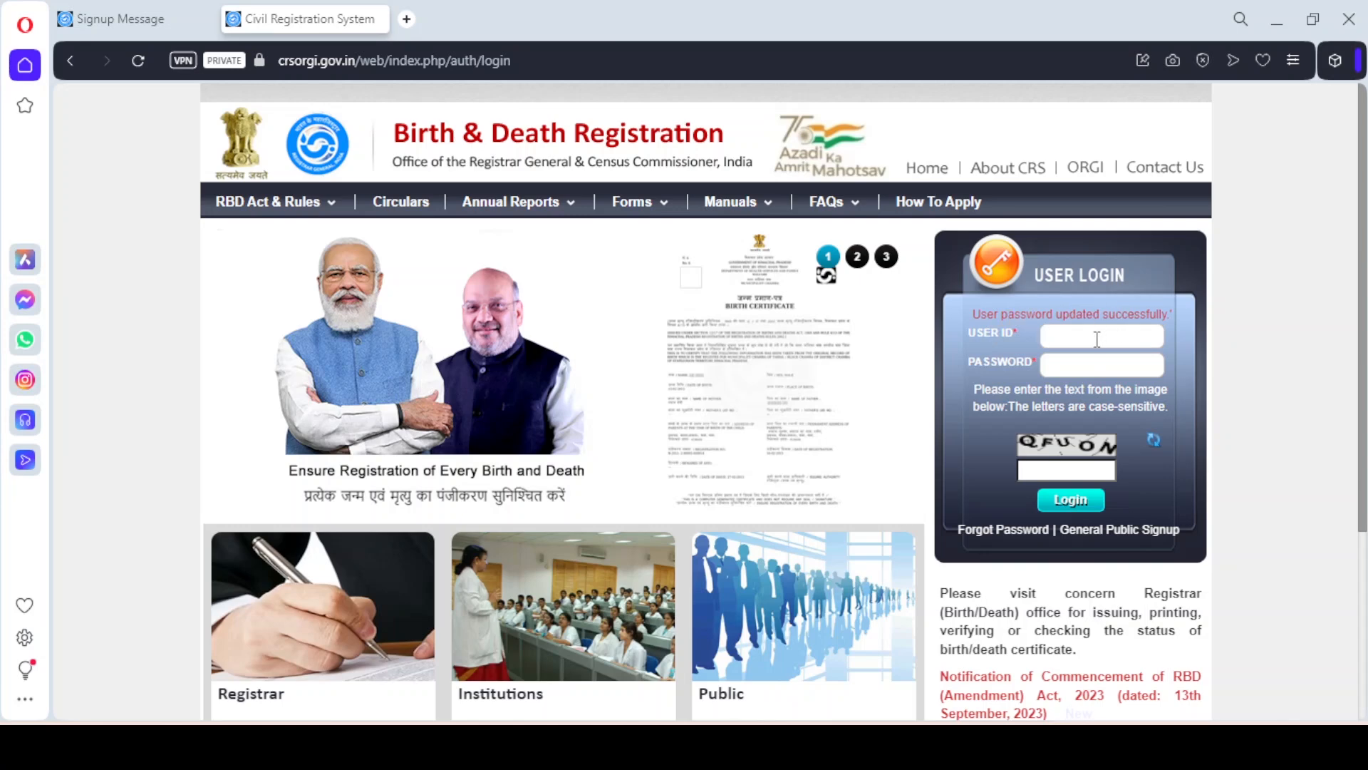
Log in with the user ID, the new password and the captcha text
key("ctrl+v")
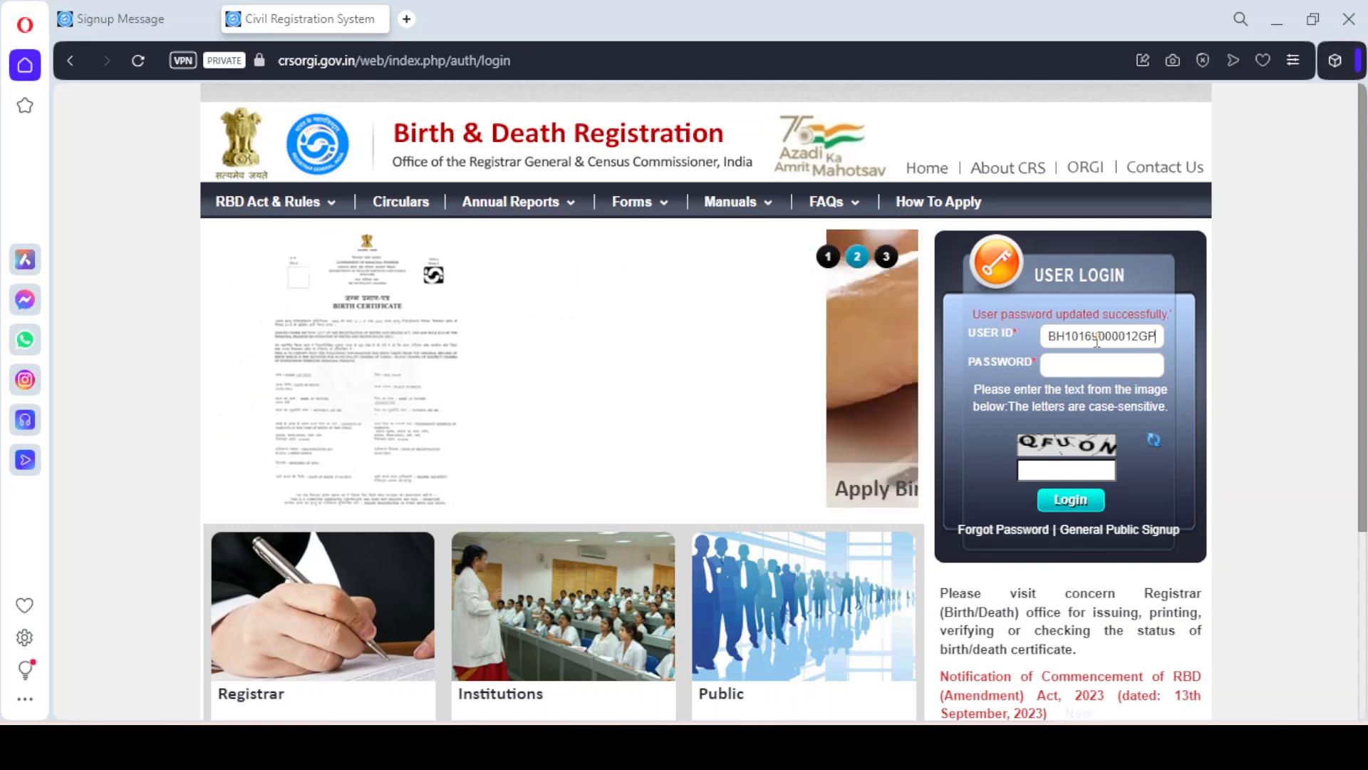
left_click(1093, 364)
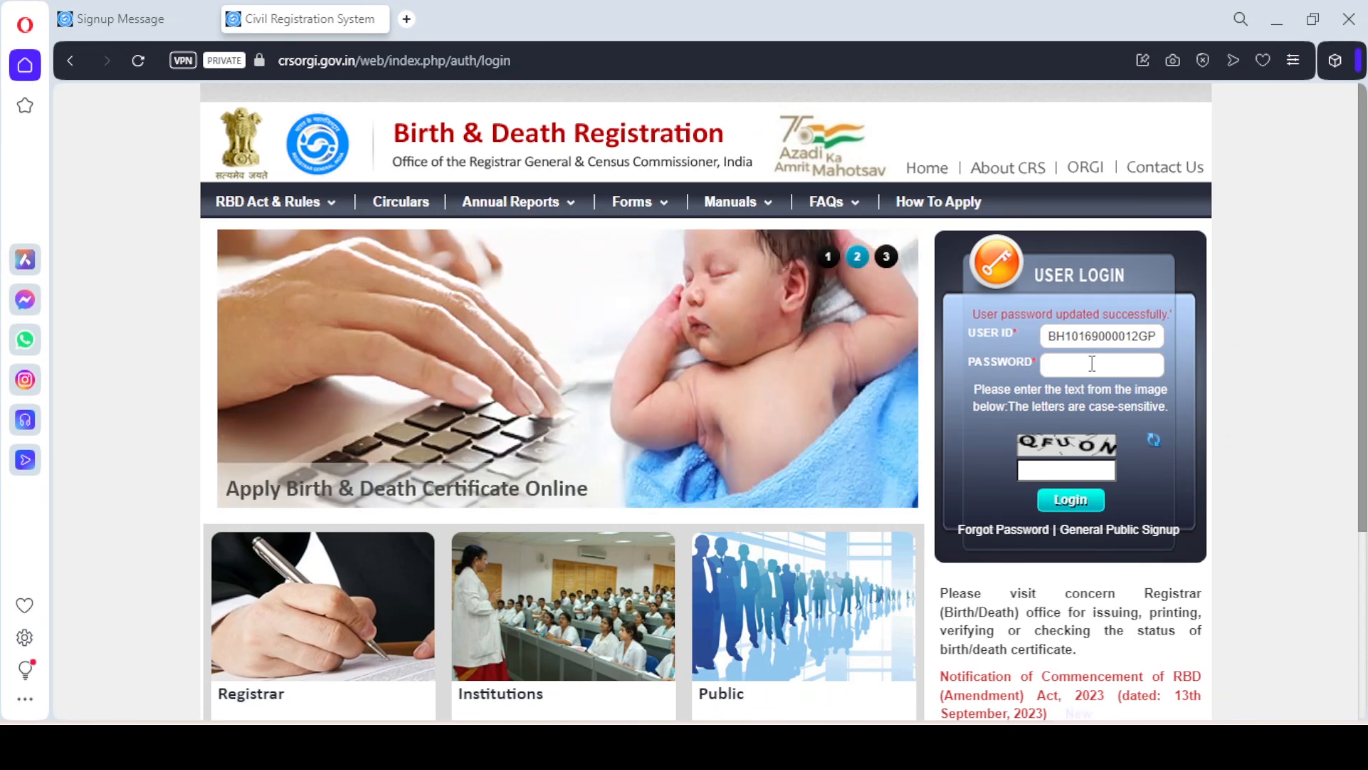
type("****")
type("*****")
left_click(1063, 471)
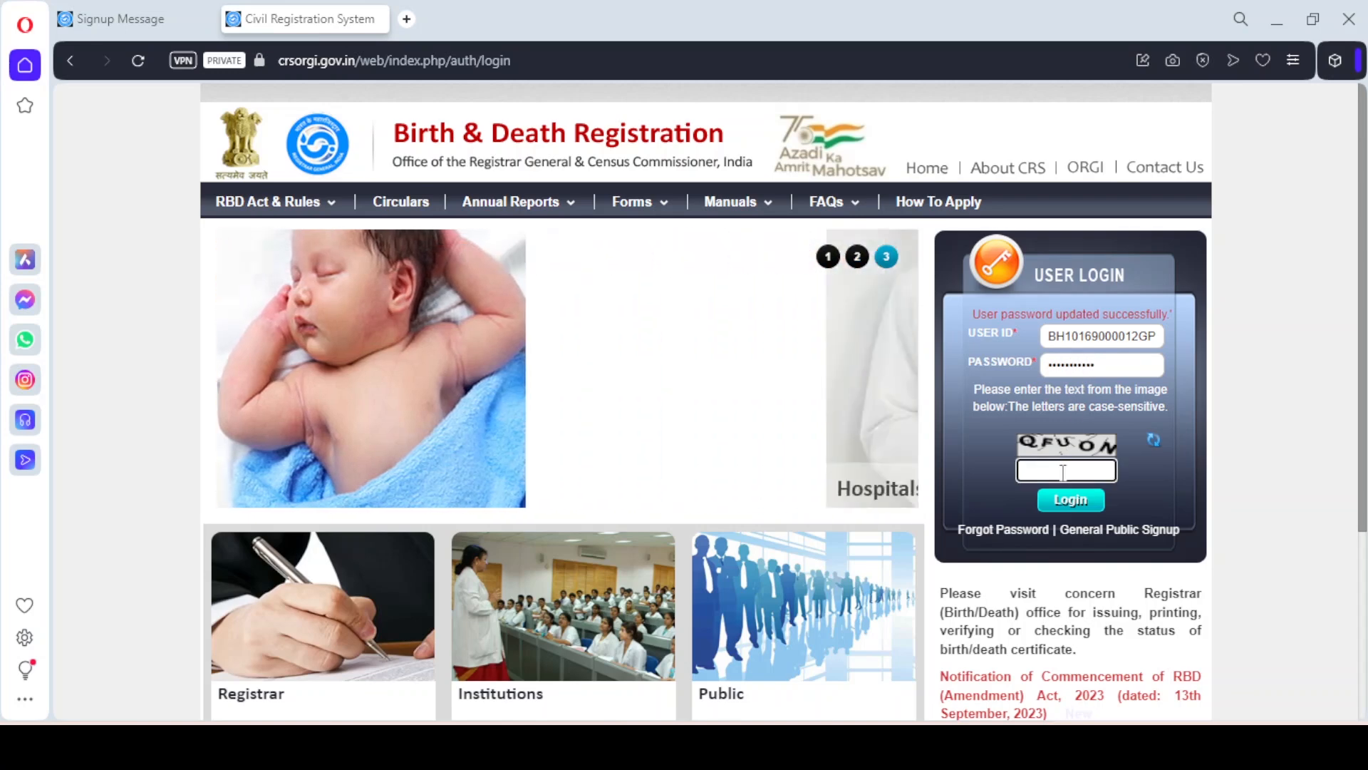
type("QFUON")
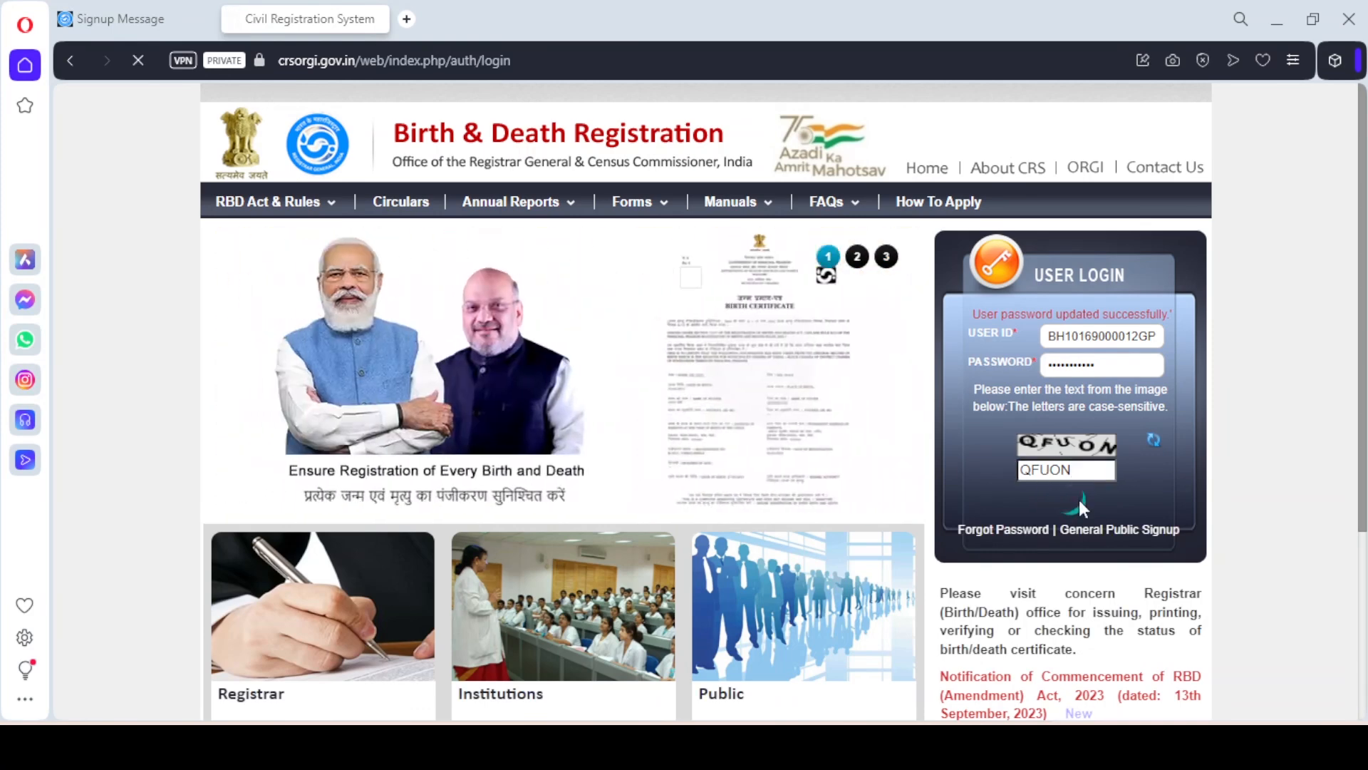
left_click(1080, 503)
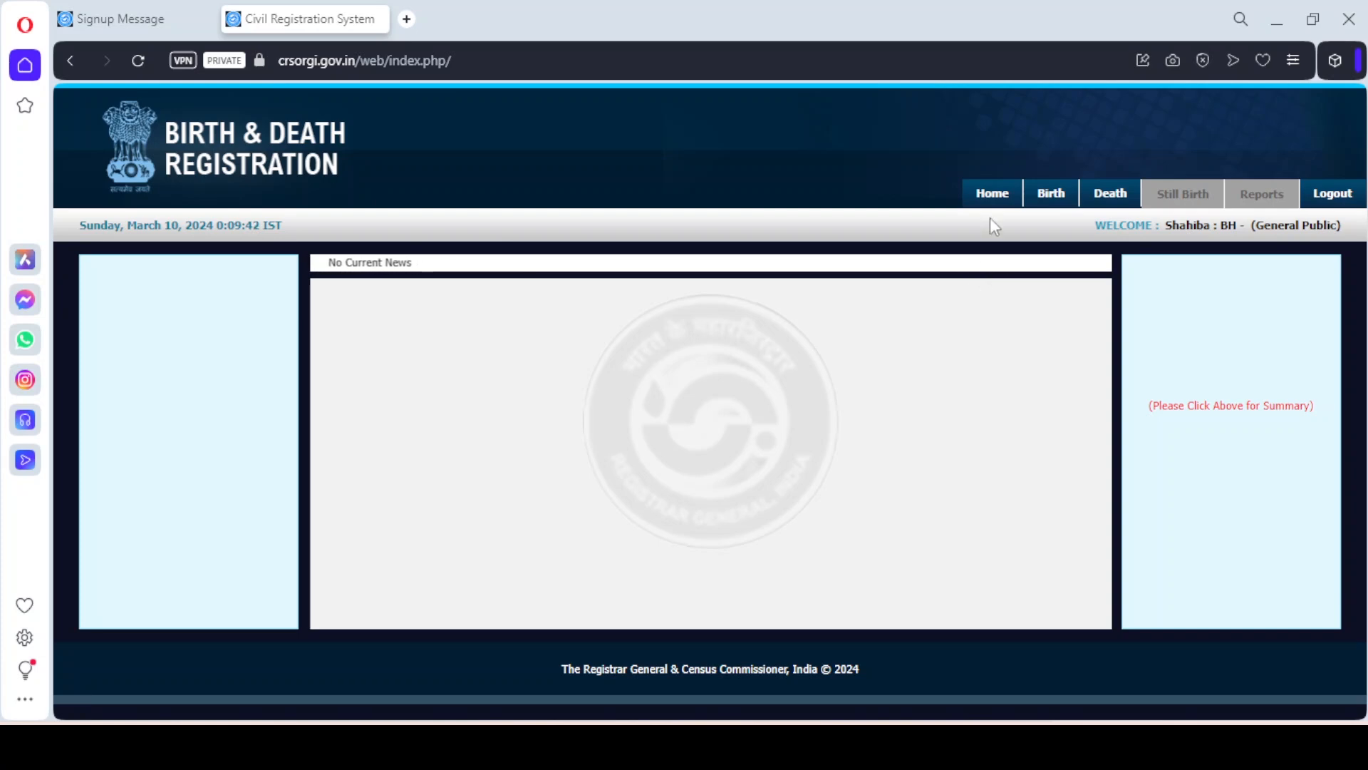
Choose Add Birth Registration under the Birth tab
mouse_move(1041, 205)
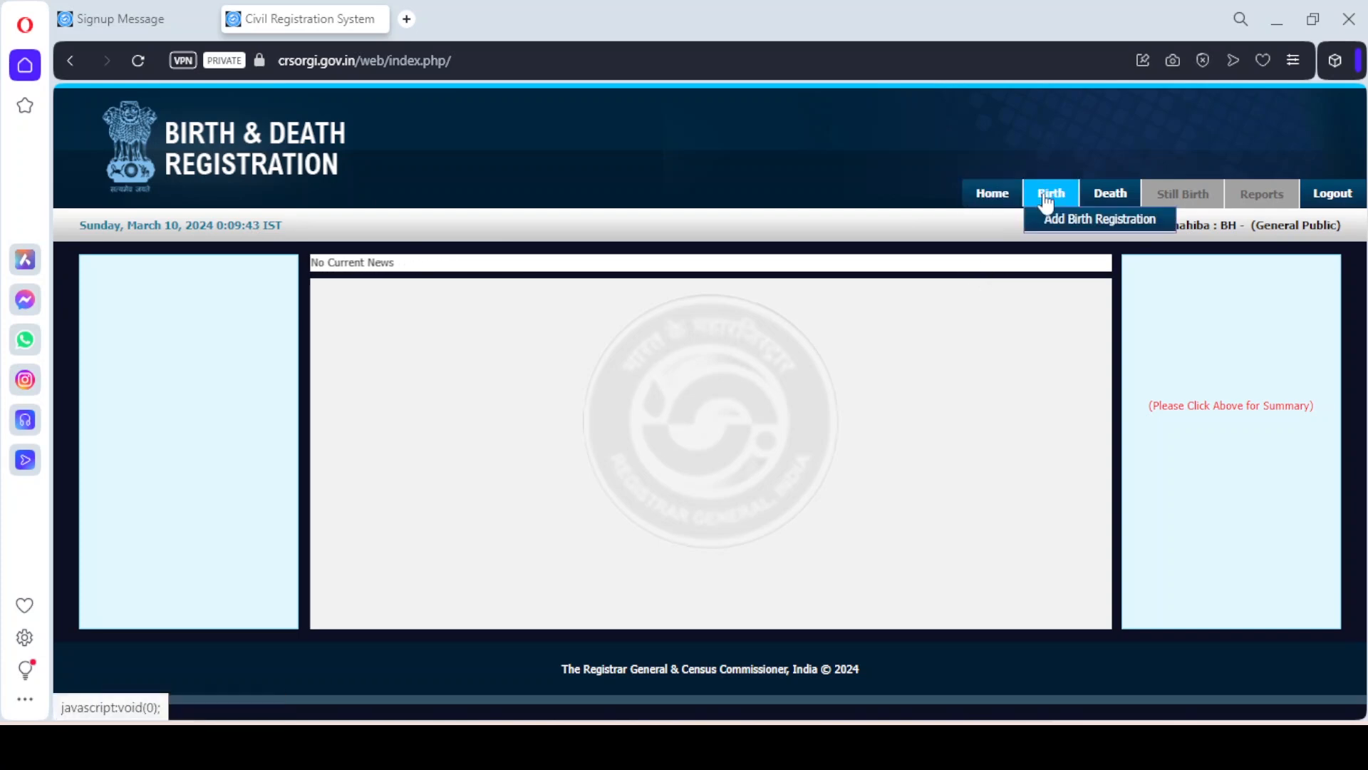
left_click(1061, 229)
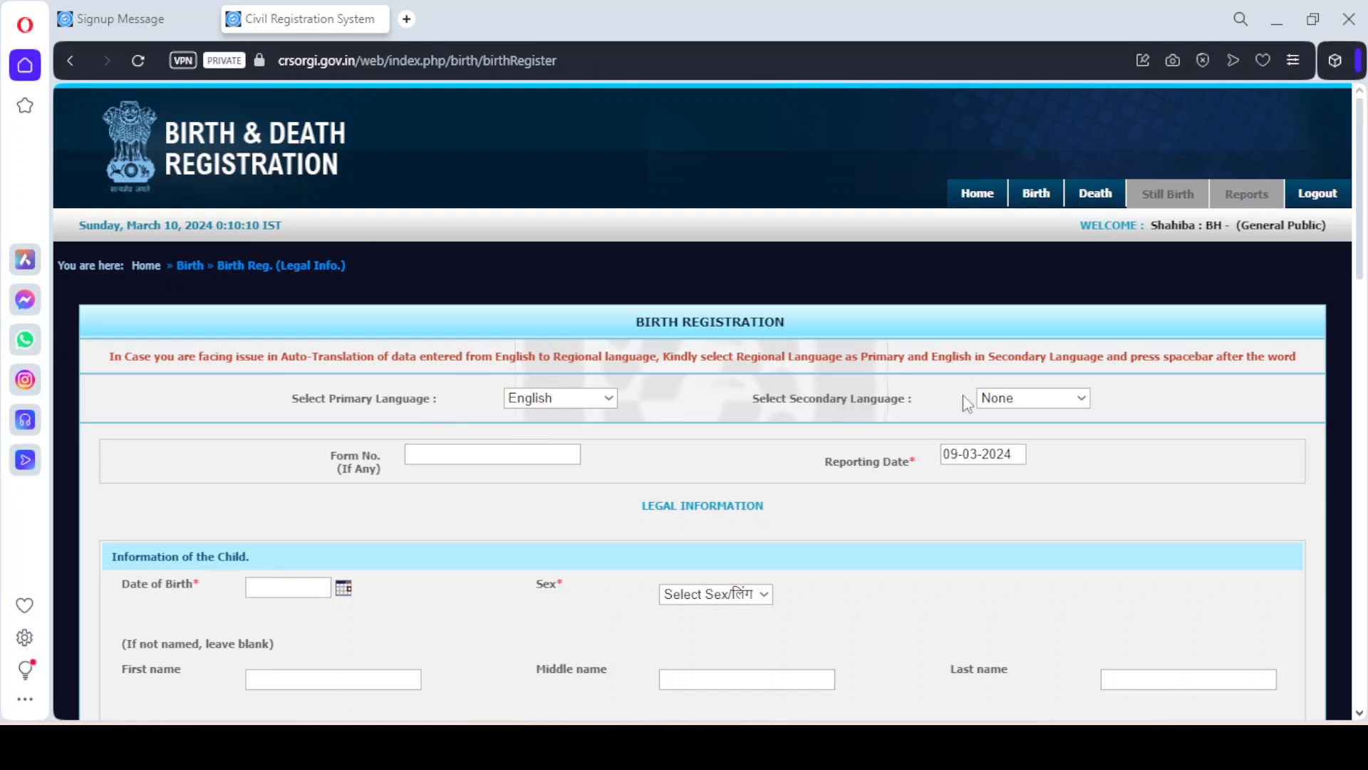
Select Hindi as the form's secondary language
left_click(1009, 402)
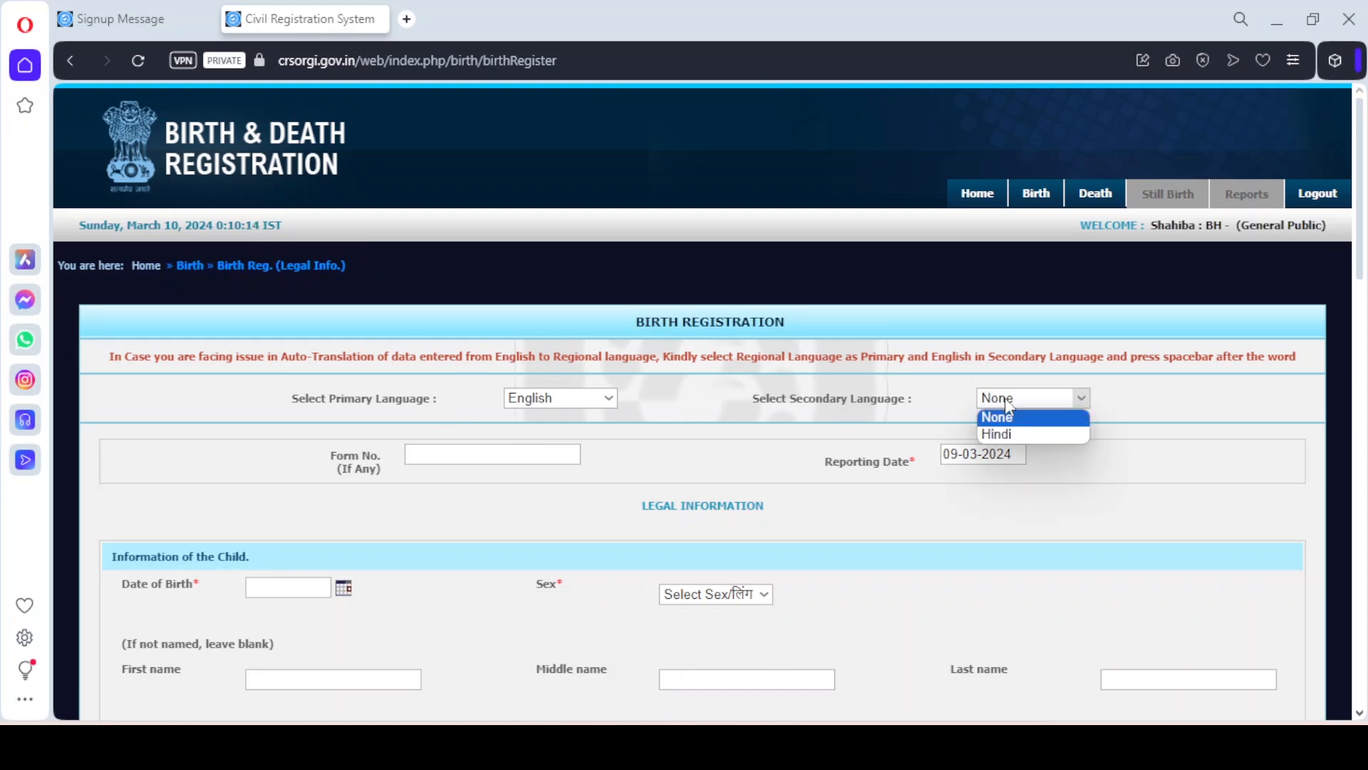
left_click(1005, 434)
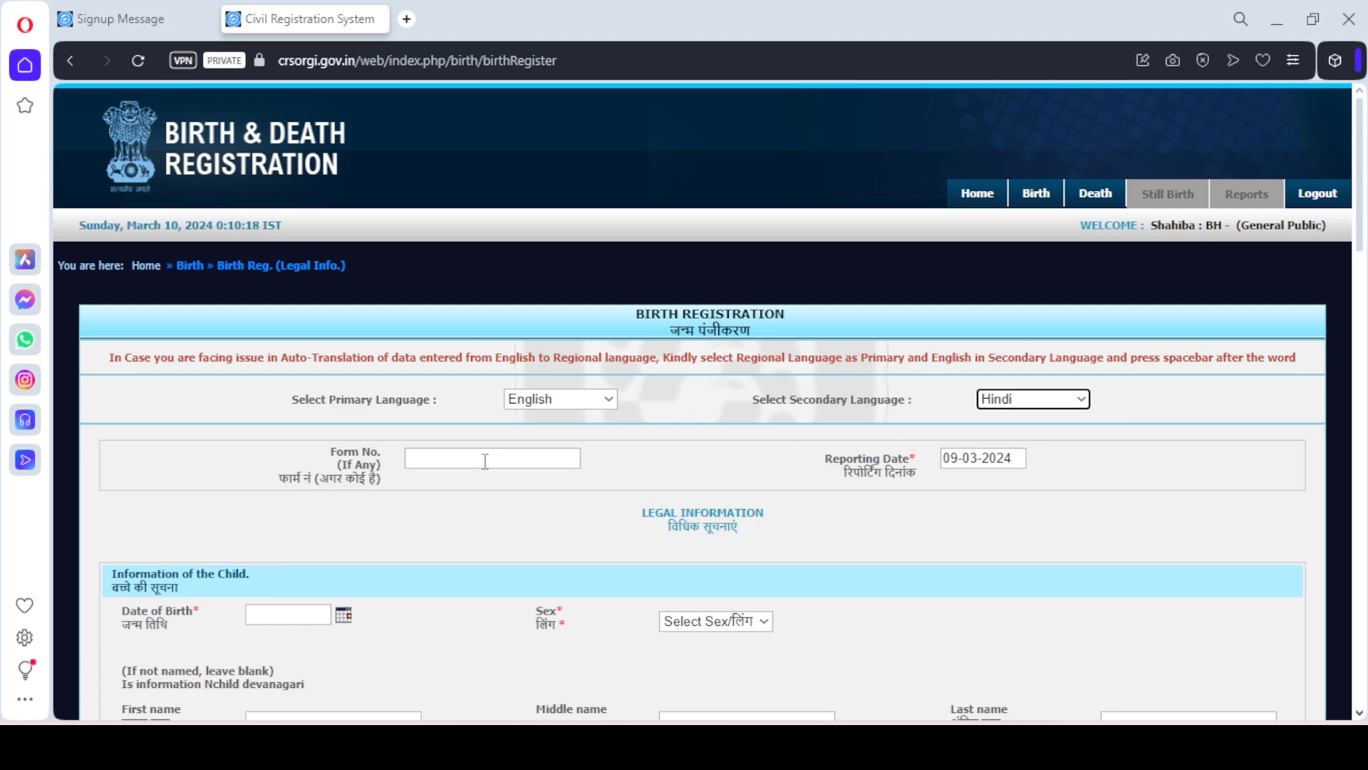
left_click(448, 462)
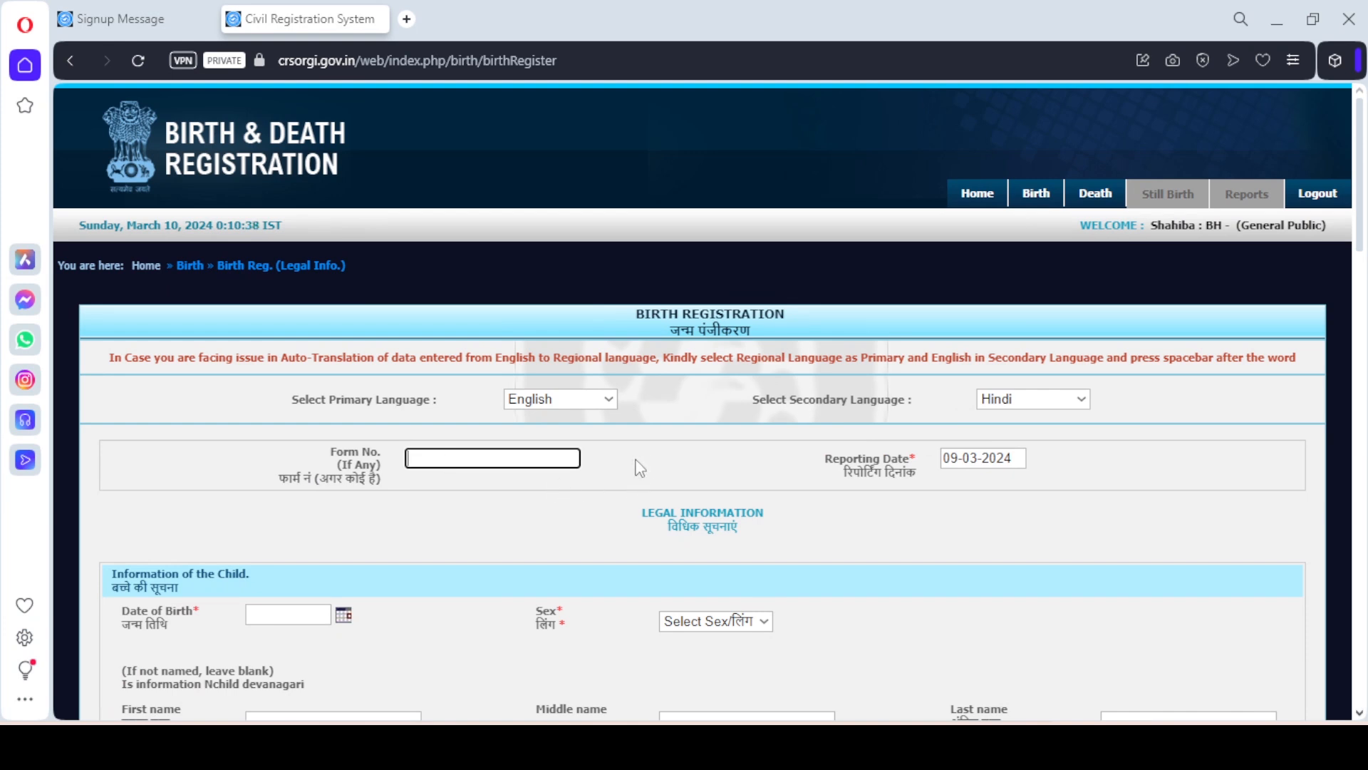
Set the child's date of birth to 01-03-2024 and sex to Female
left_click(599, 462)
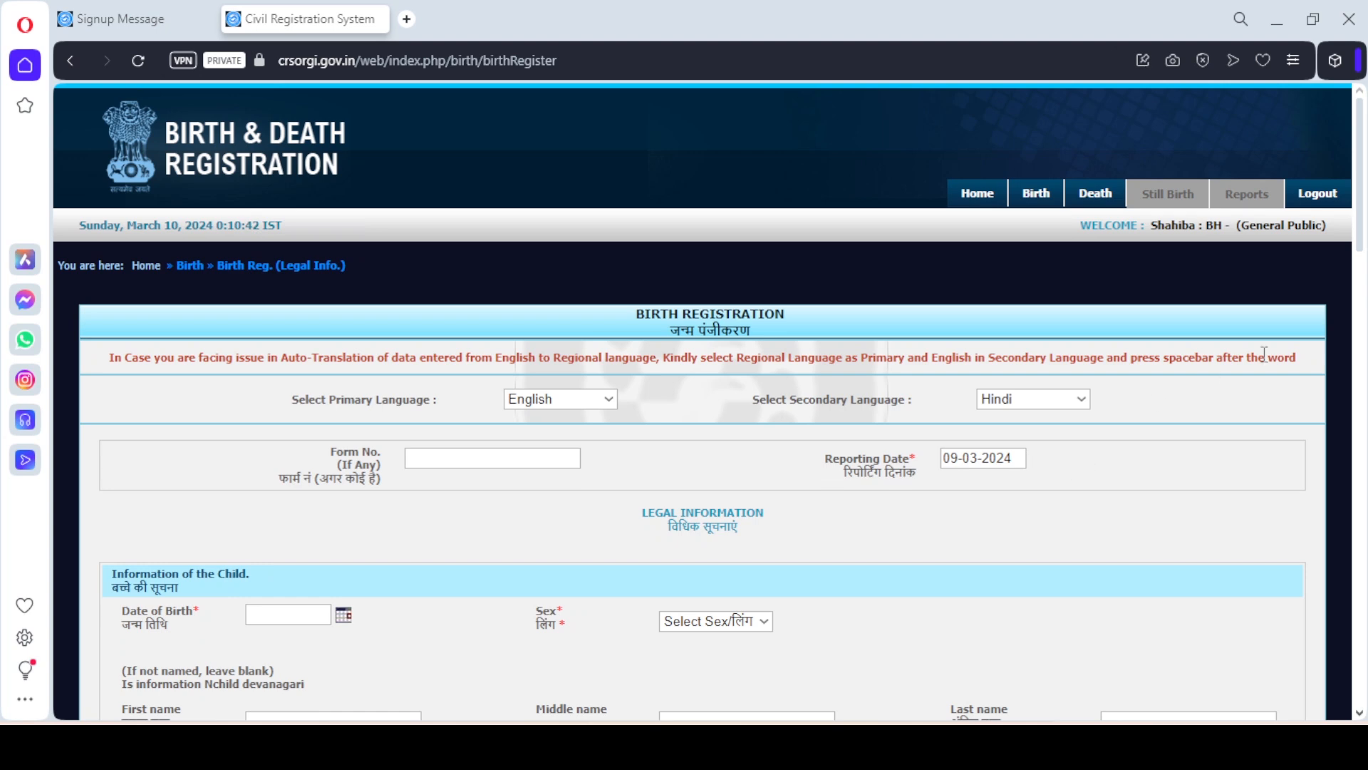
left_click_drag(1361, 223, 1365, 303)
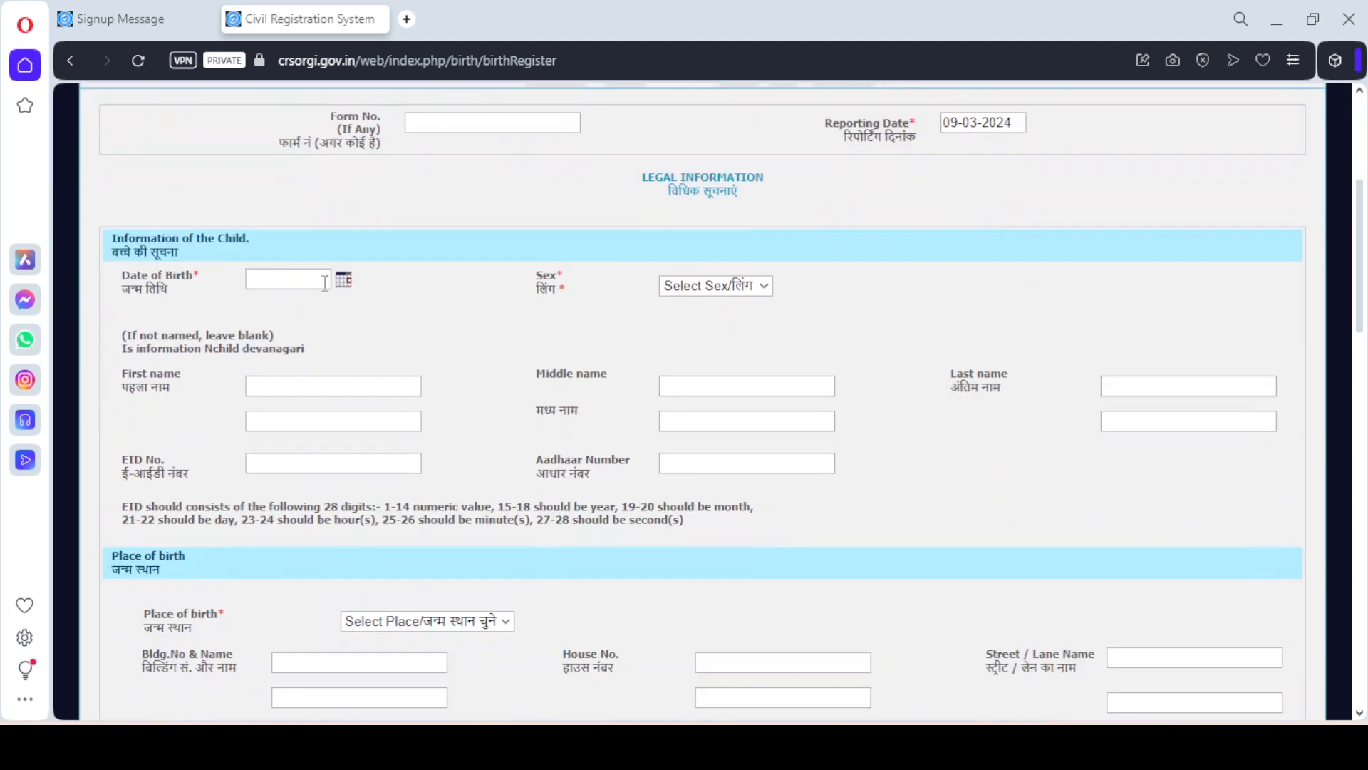
left_click(343, 279)
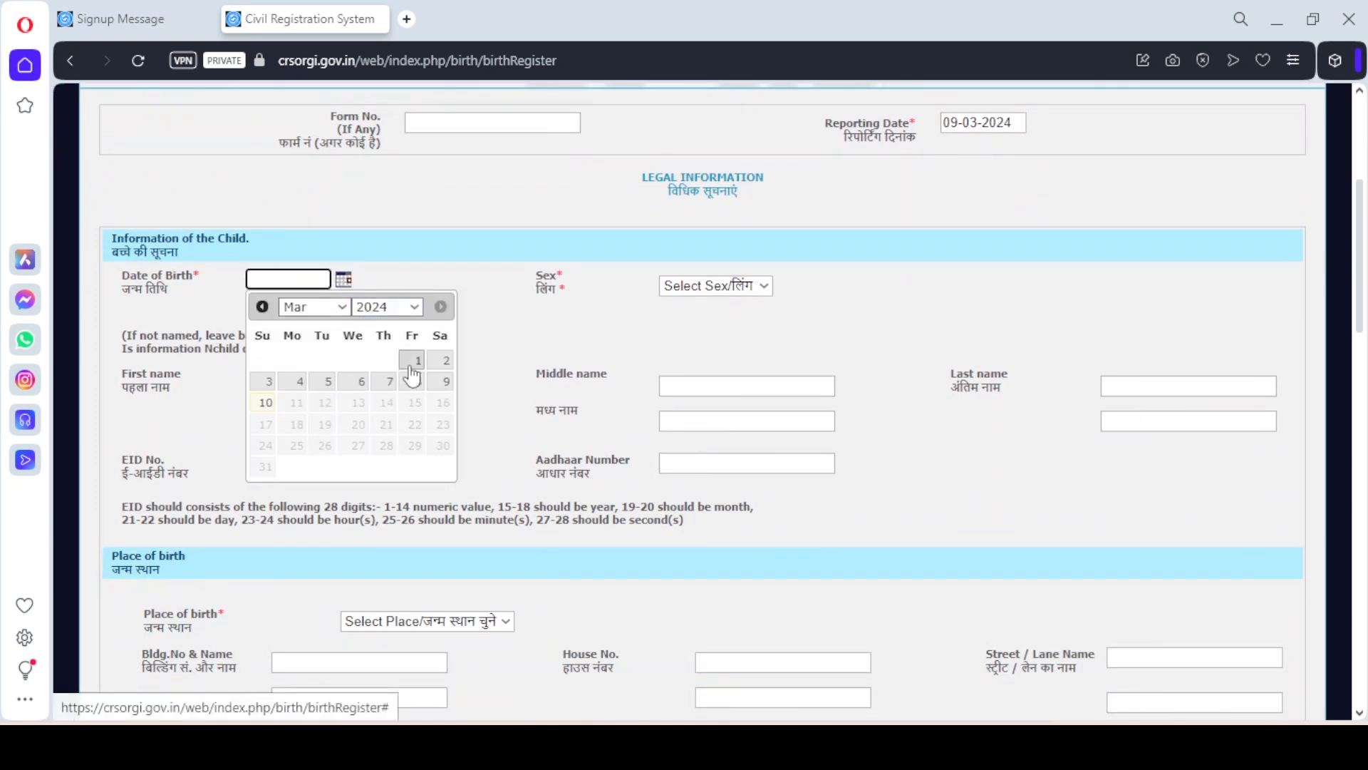
left_click(417, 360)
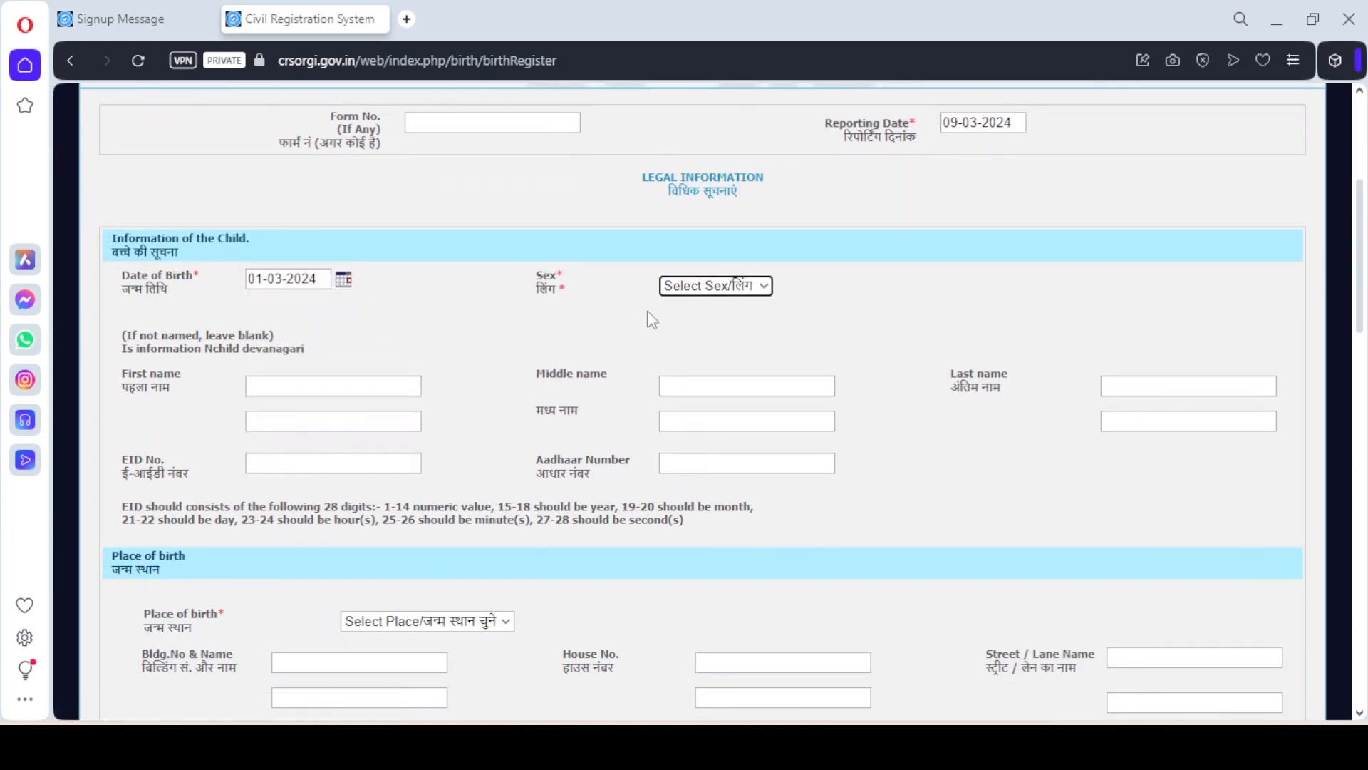
left_click(759, 289)
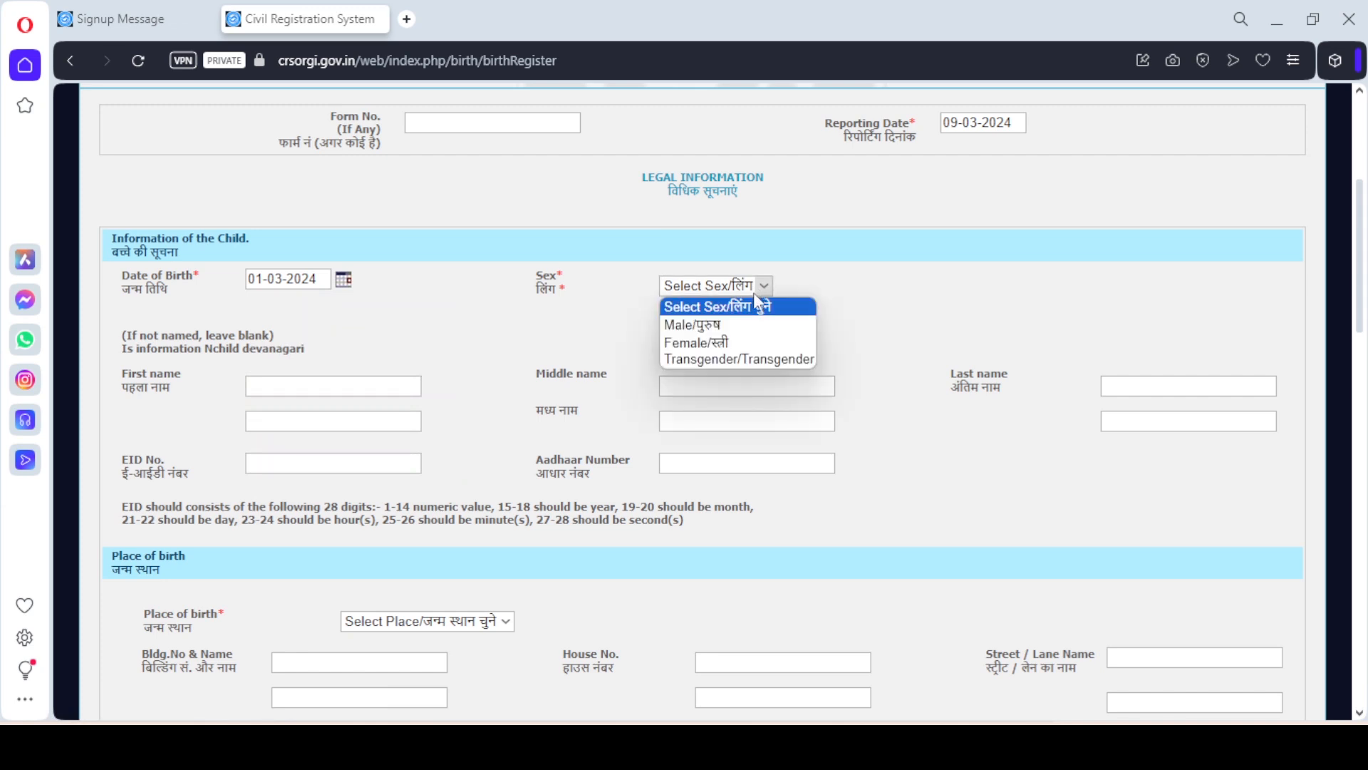
left_click(741, 340)
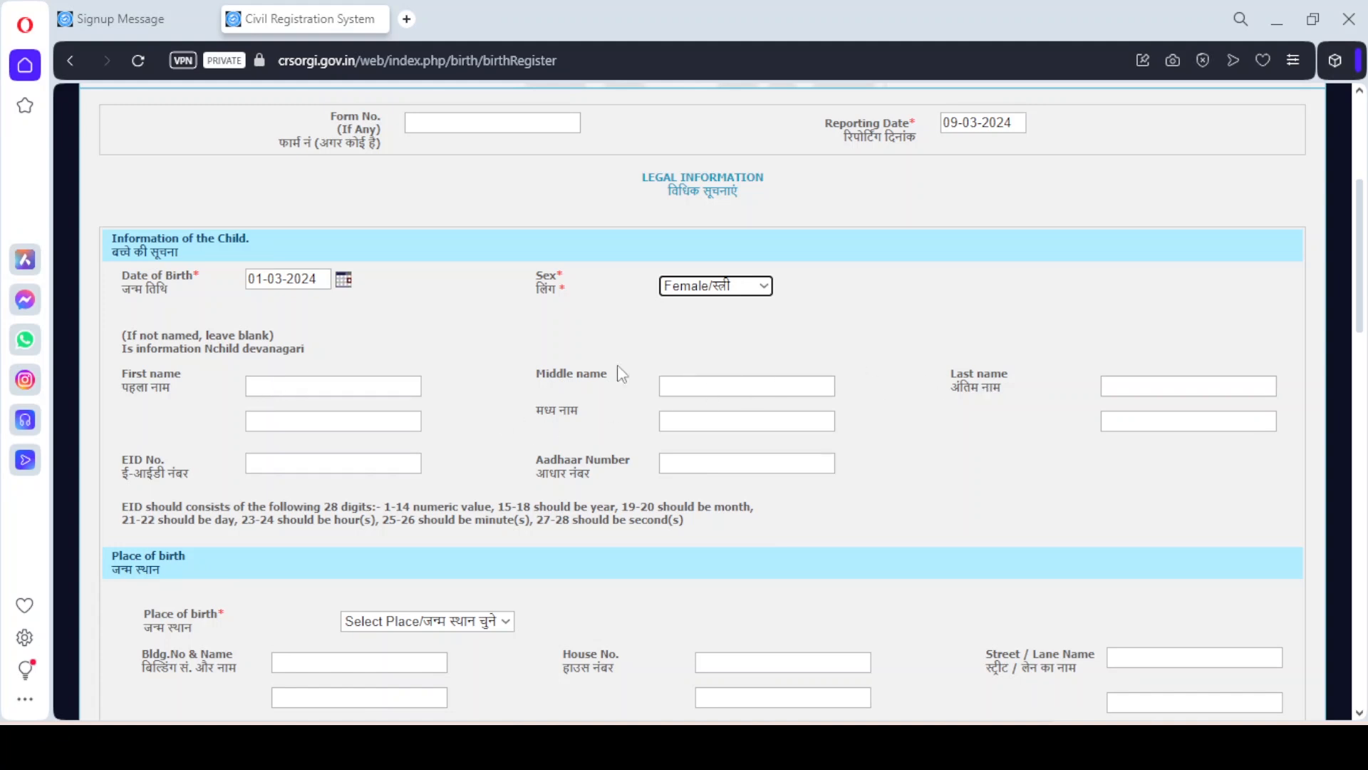
Enter the child's first and last names, leaving the middle name blank
left_click(360, 386)
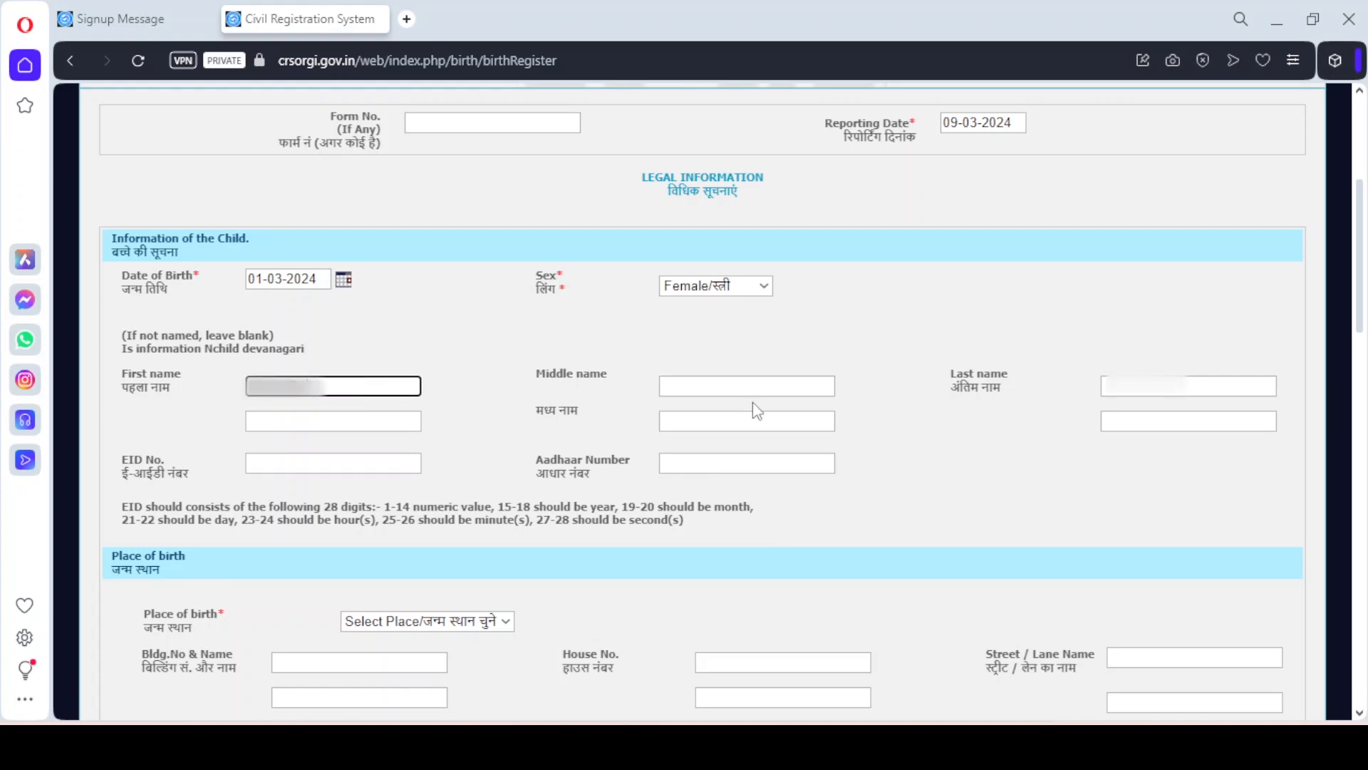
key("Tab")
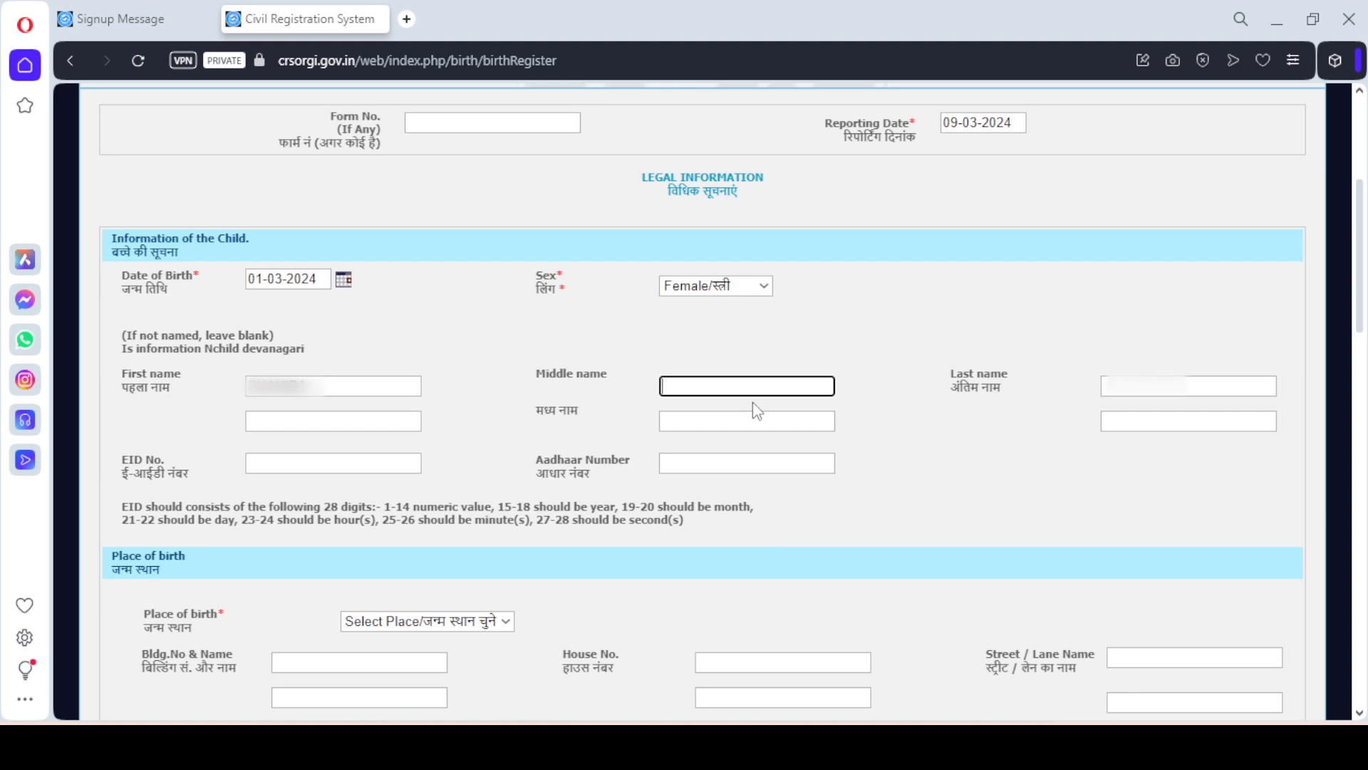
key("Tab")
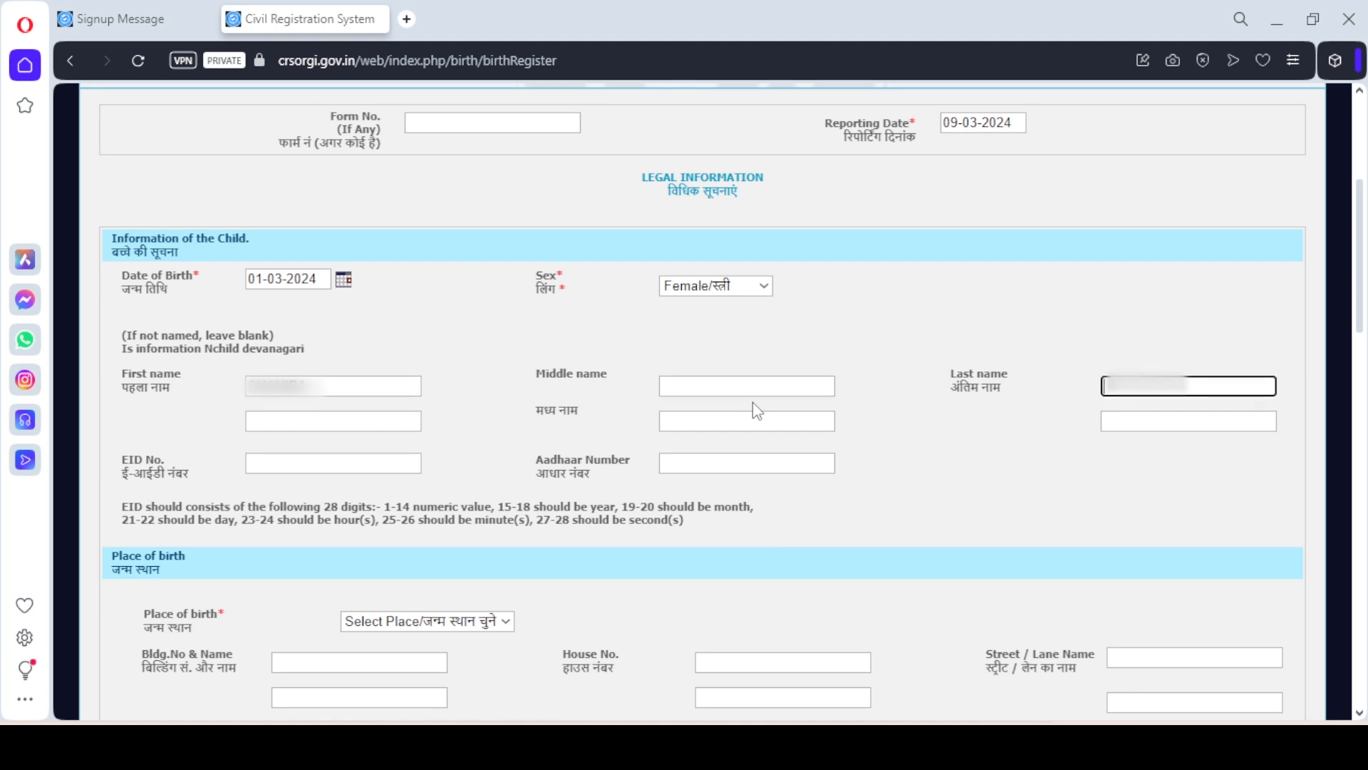
type("S")
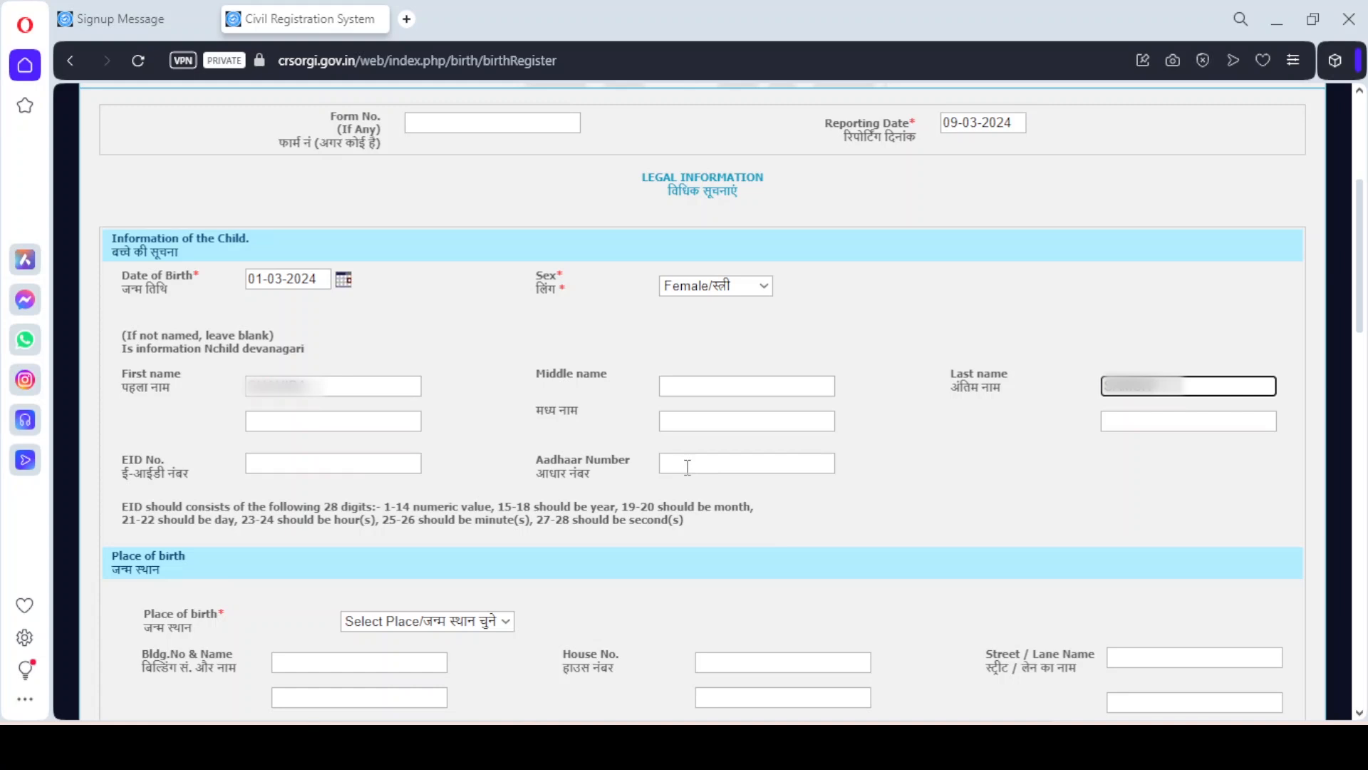
left_click(941, 495)
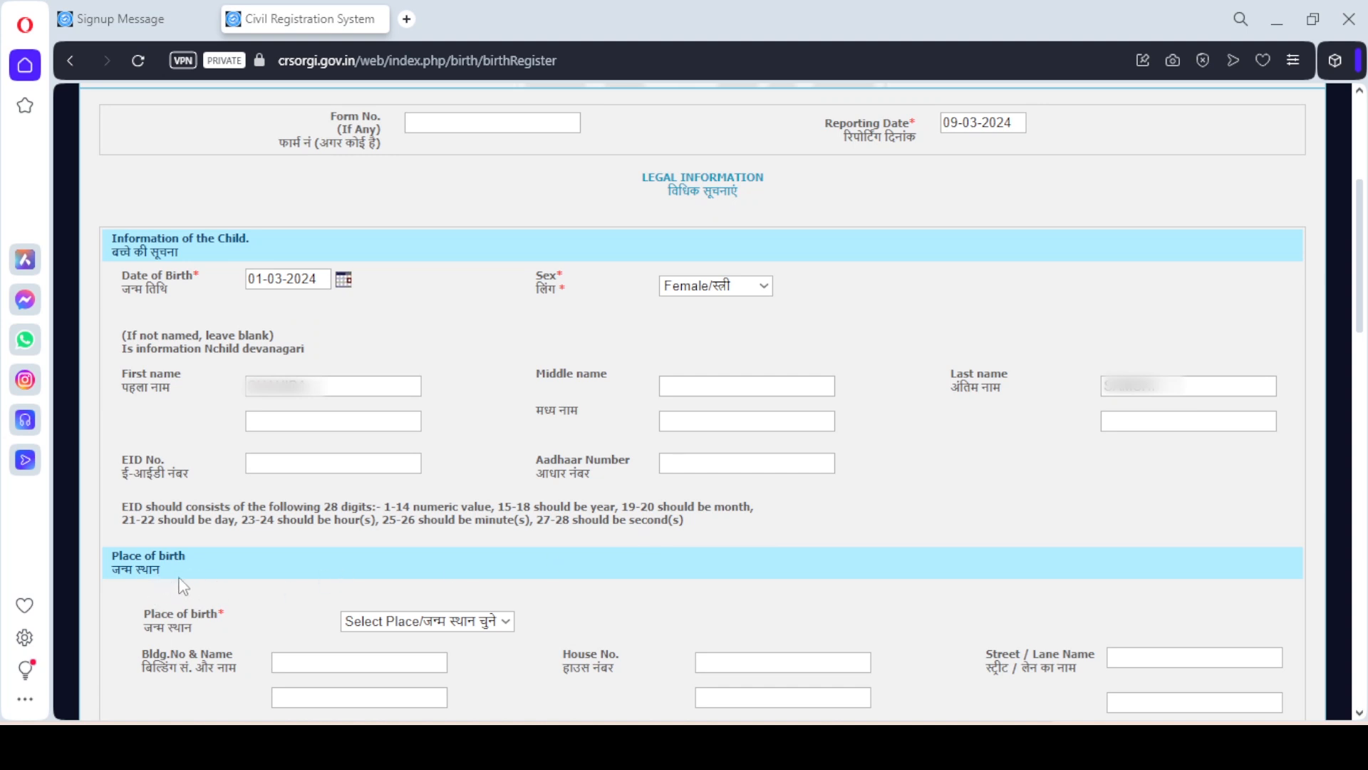
Set the place of birth to House/घर and begin the house number and name
scroll(977, 443, "down", 5)
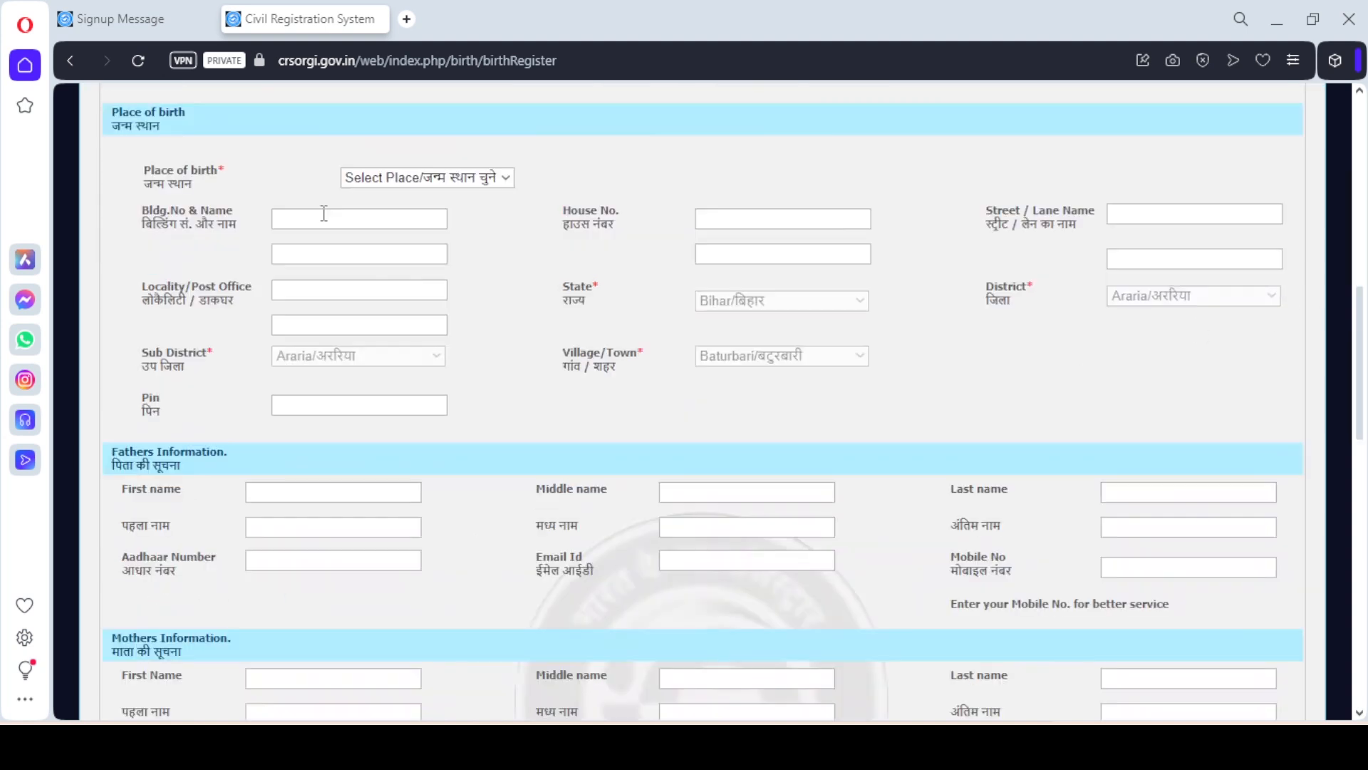
left_click(436, 179)
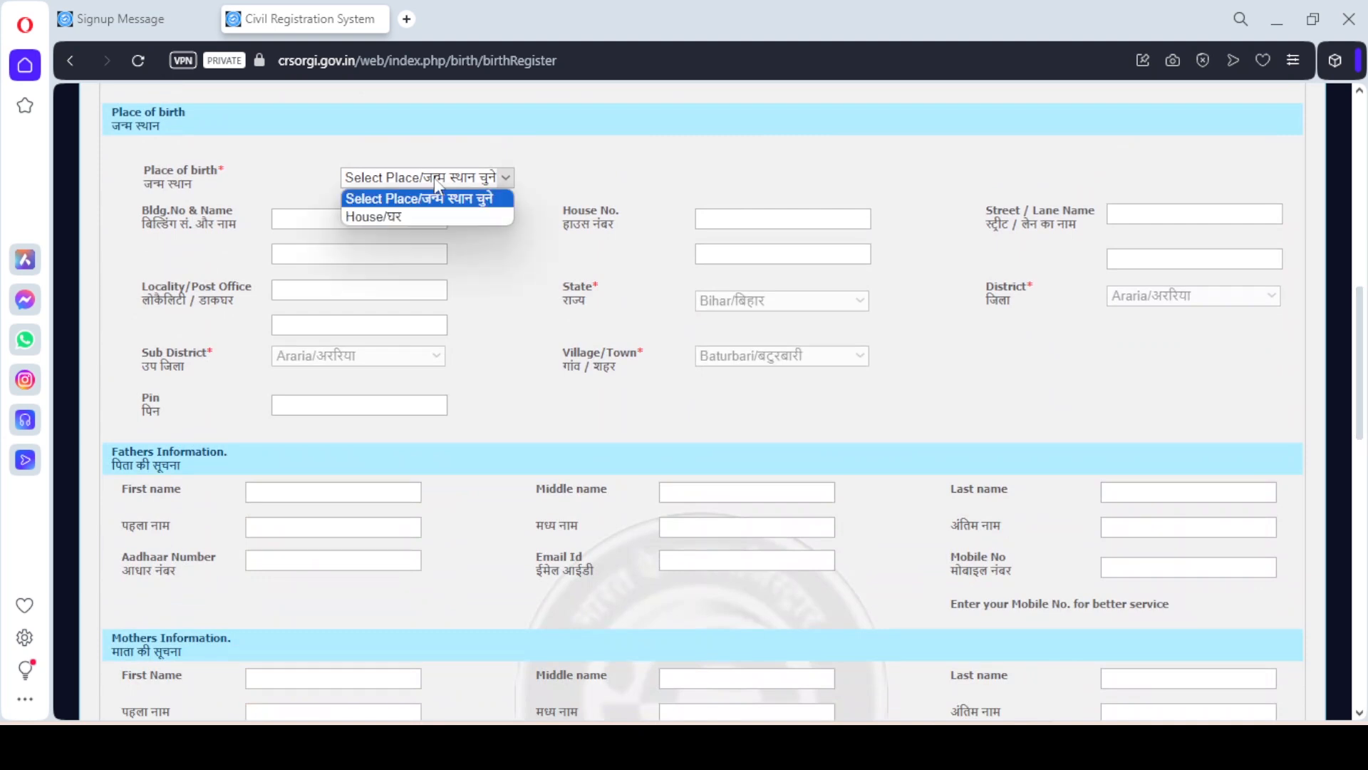
left_click(438, 216)
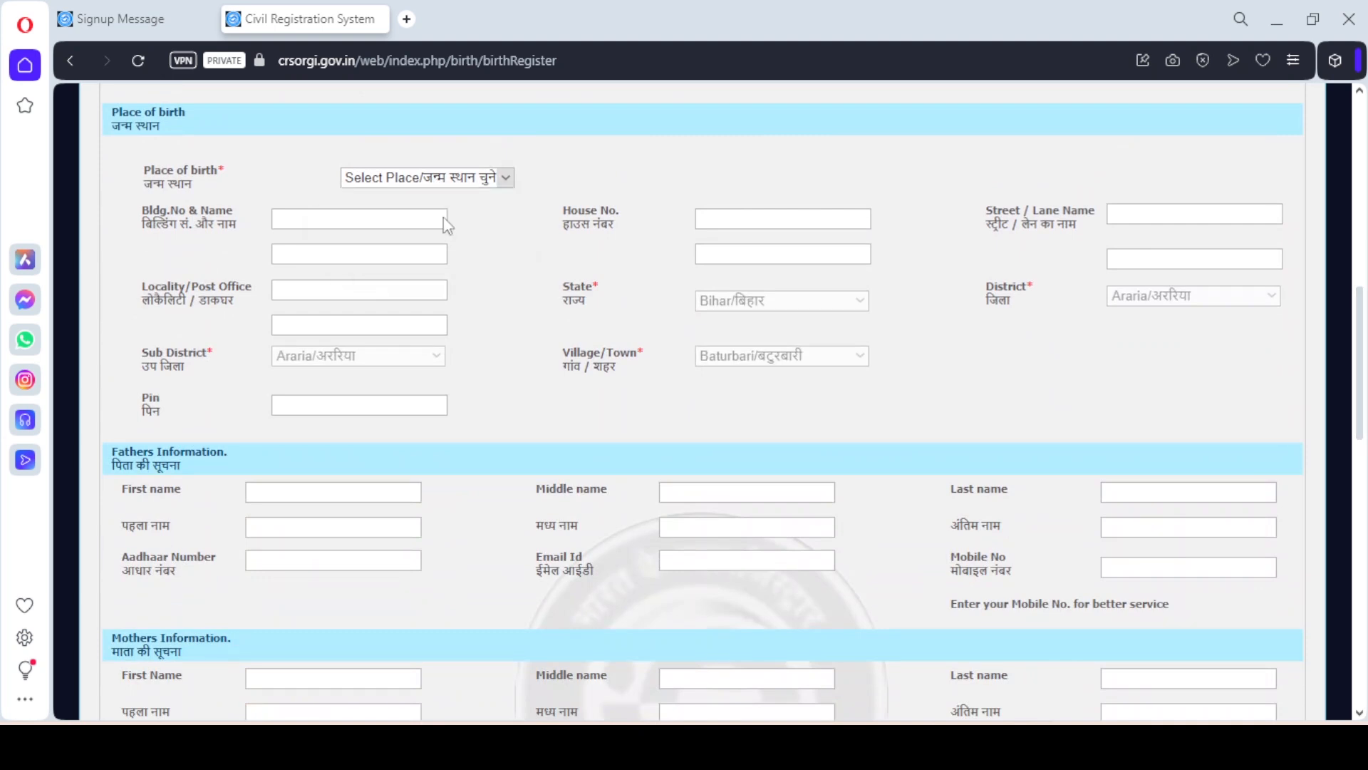
left_click(371, 224)
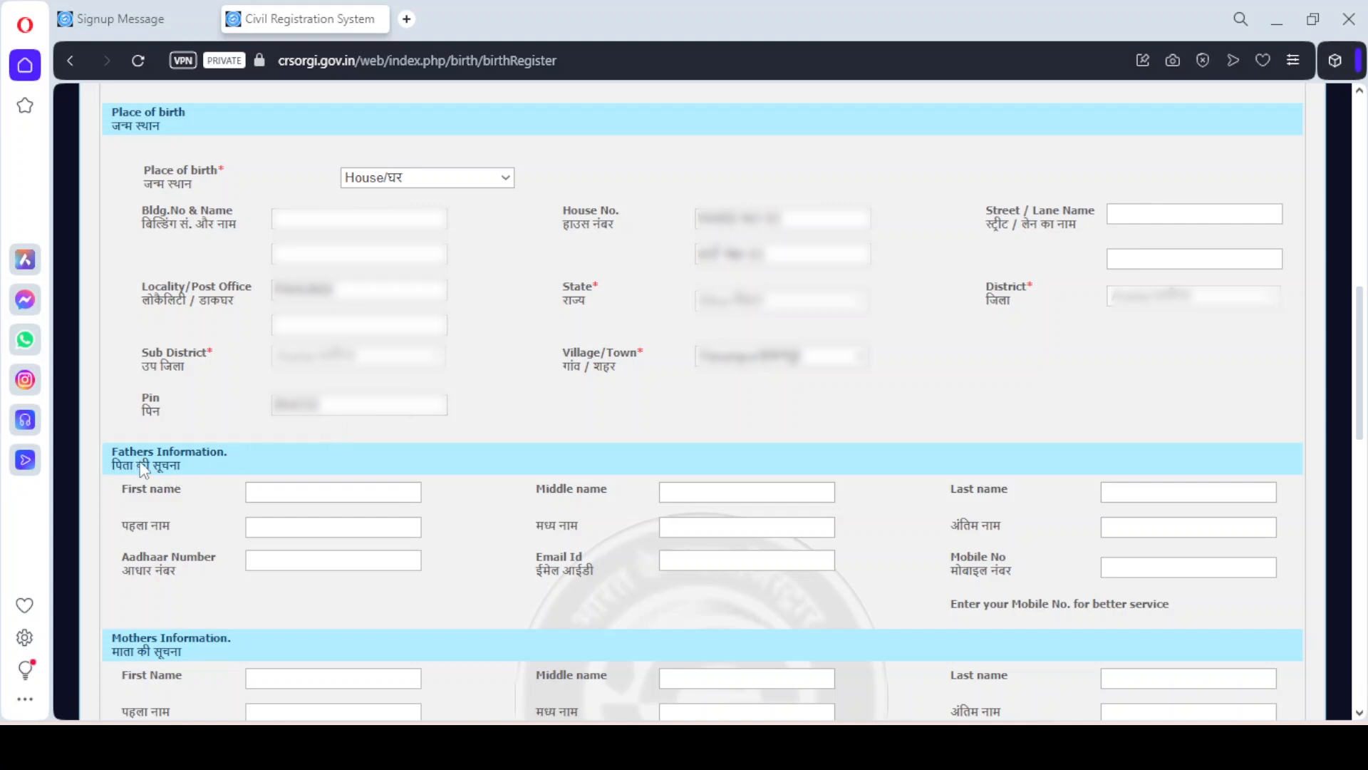
Fill in the father's first name, Aadhaar number and e-mail address under Fathers Information
left_click(273, 490)
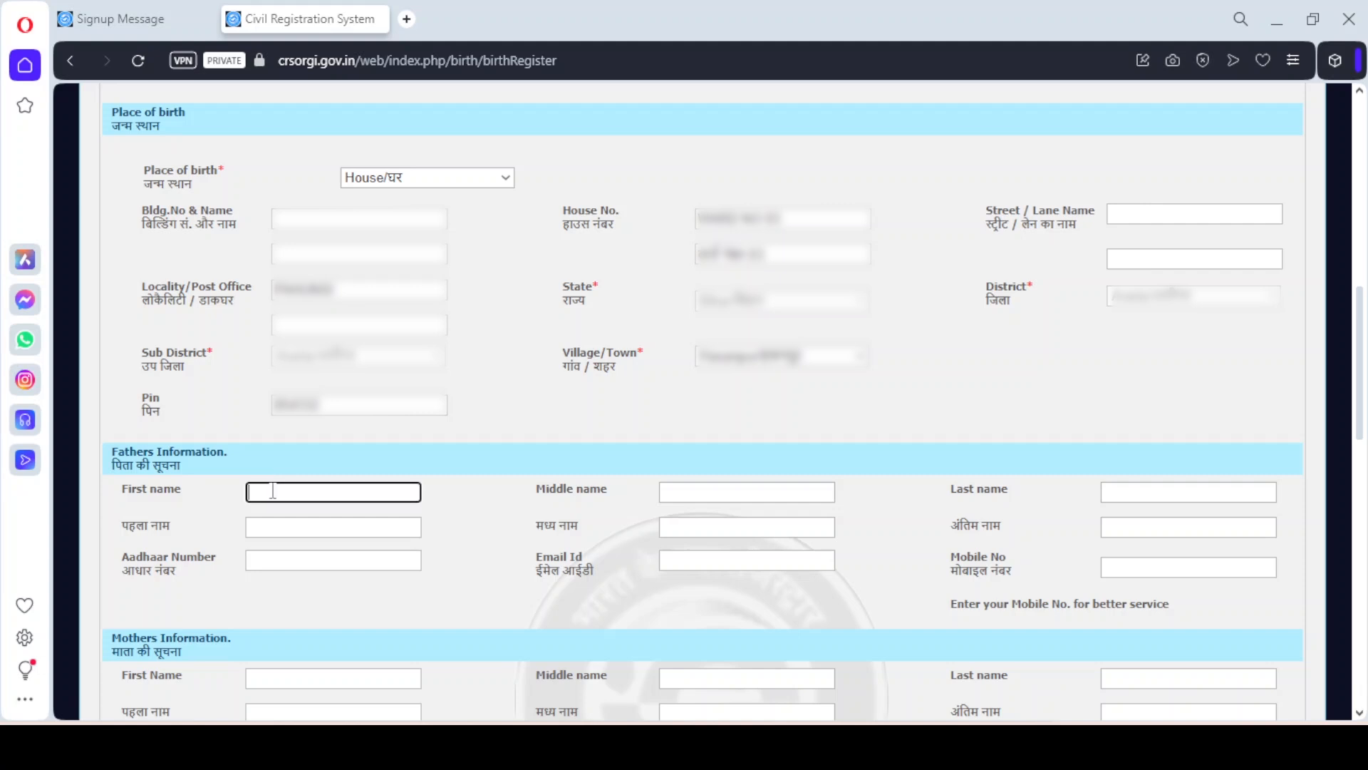
type("Ramesh")
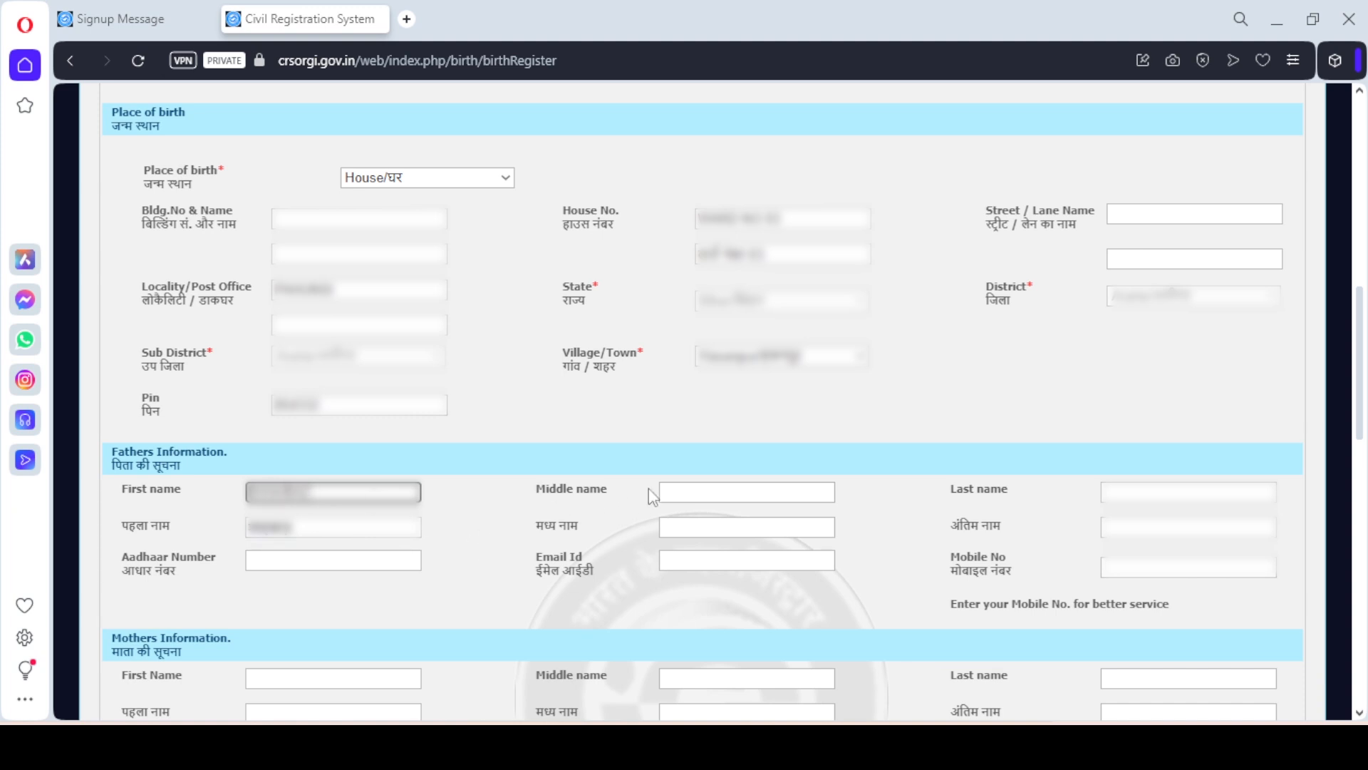
left_click(686, 488)
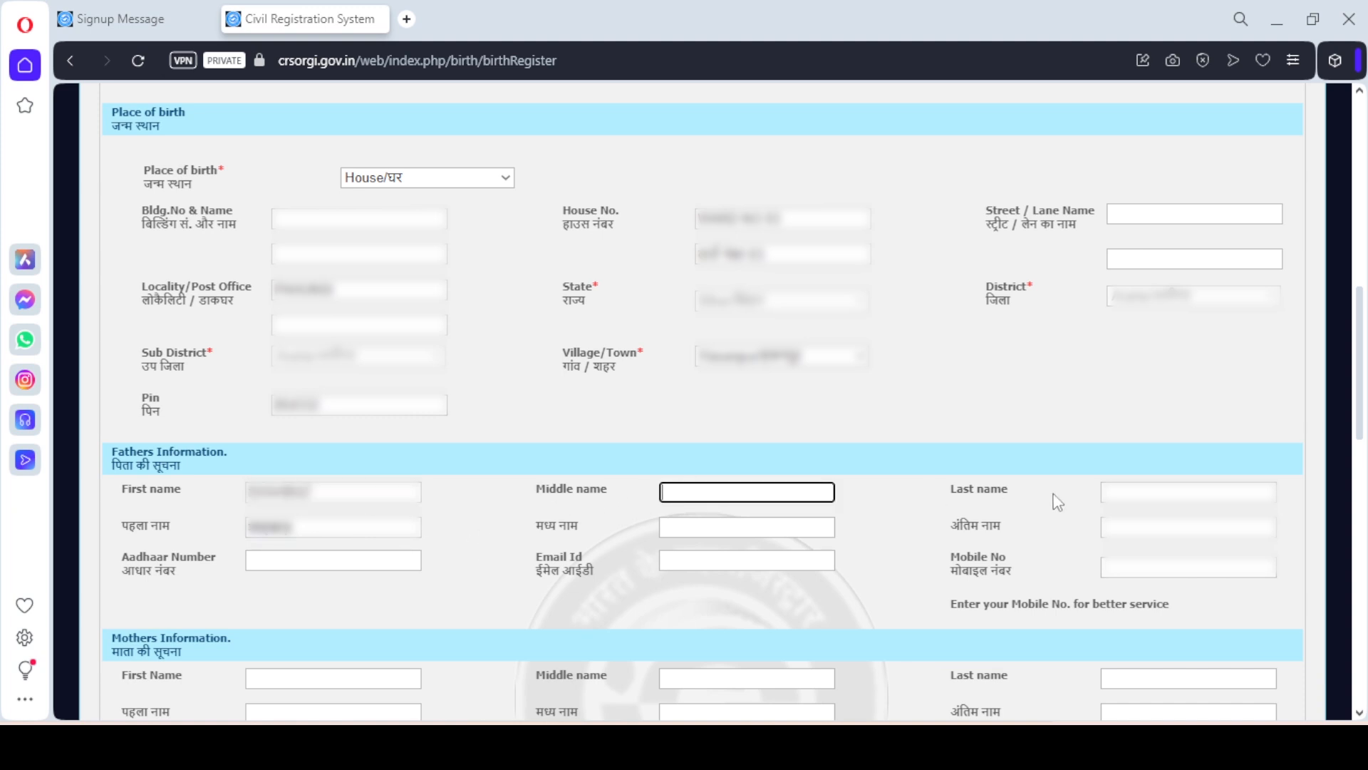
left_click(1116, 492)
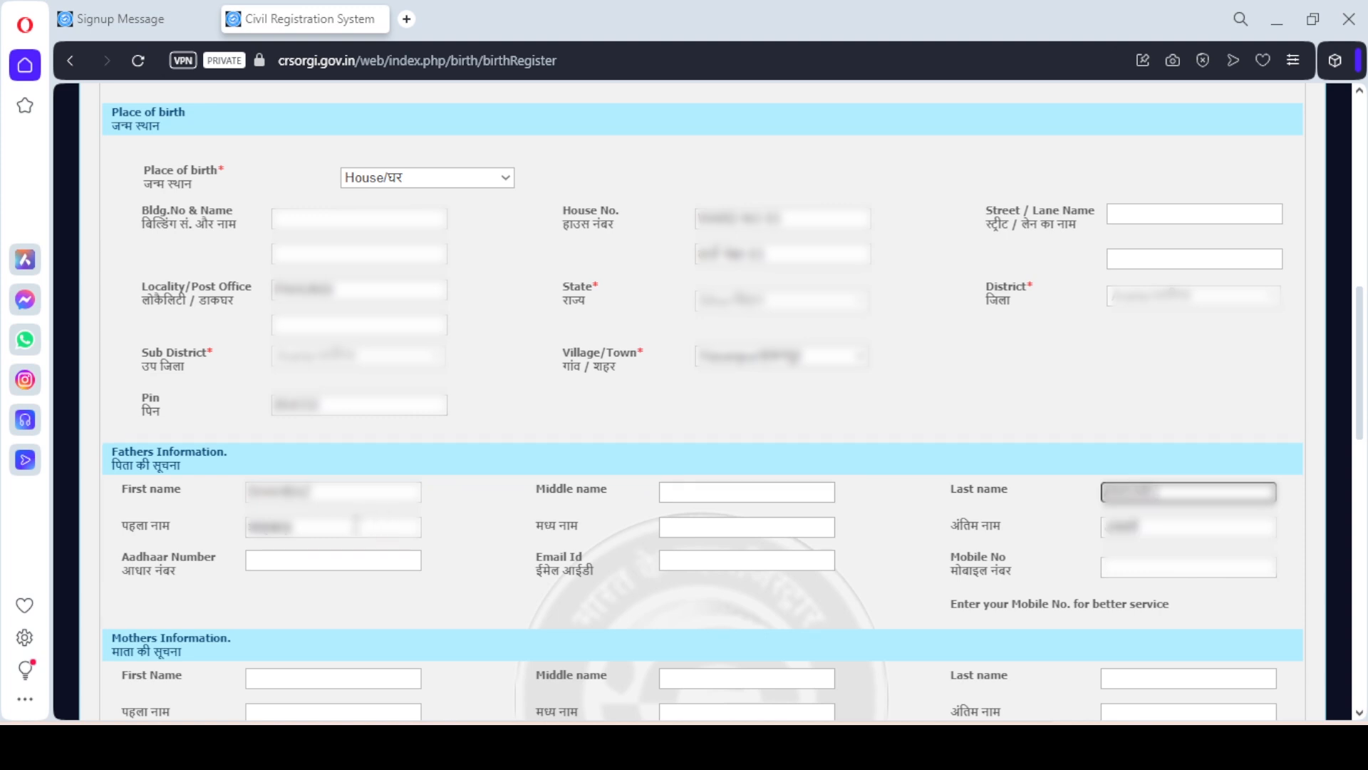
left_click(340, 559)
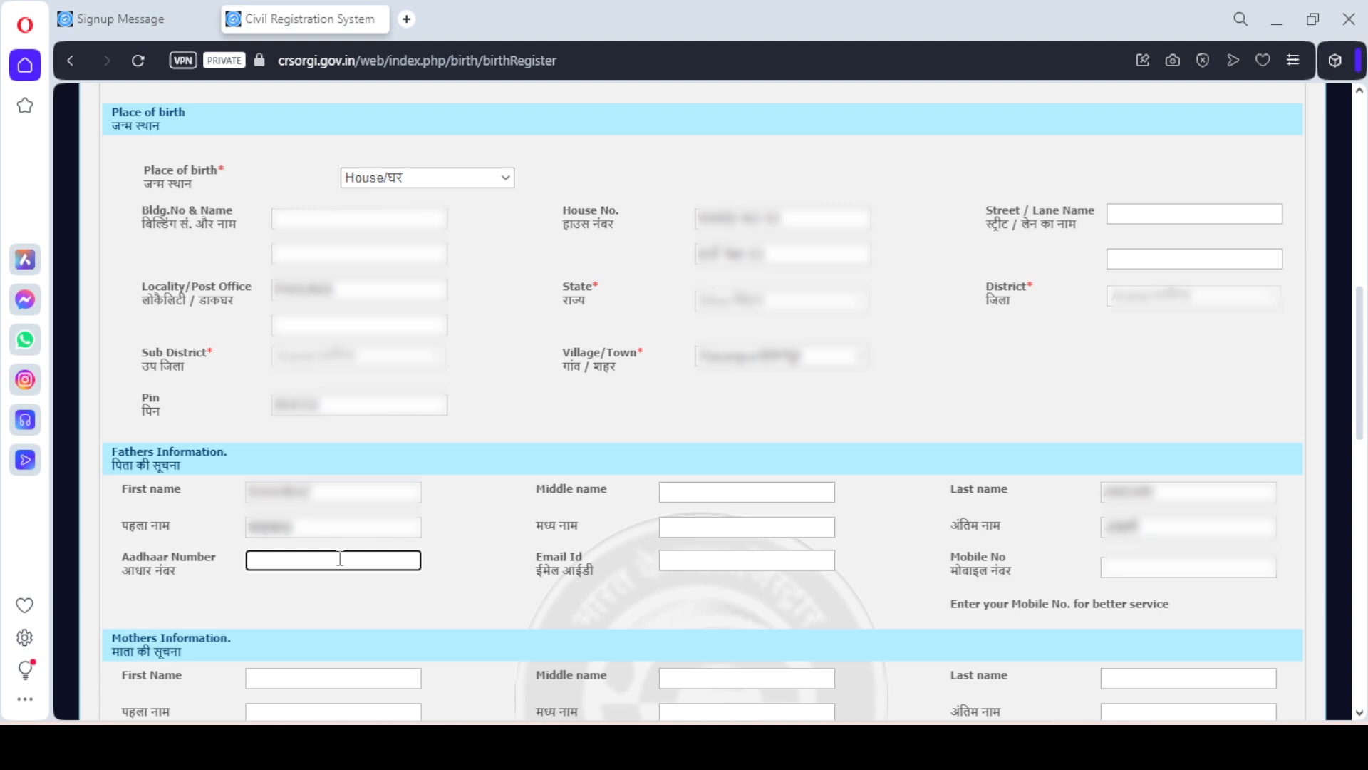
type("0000 3333 2222")
left_click(678, 559)
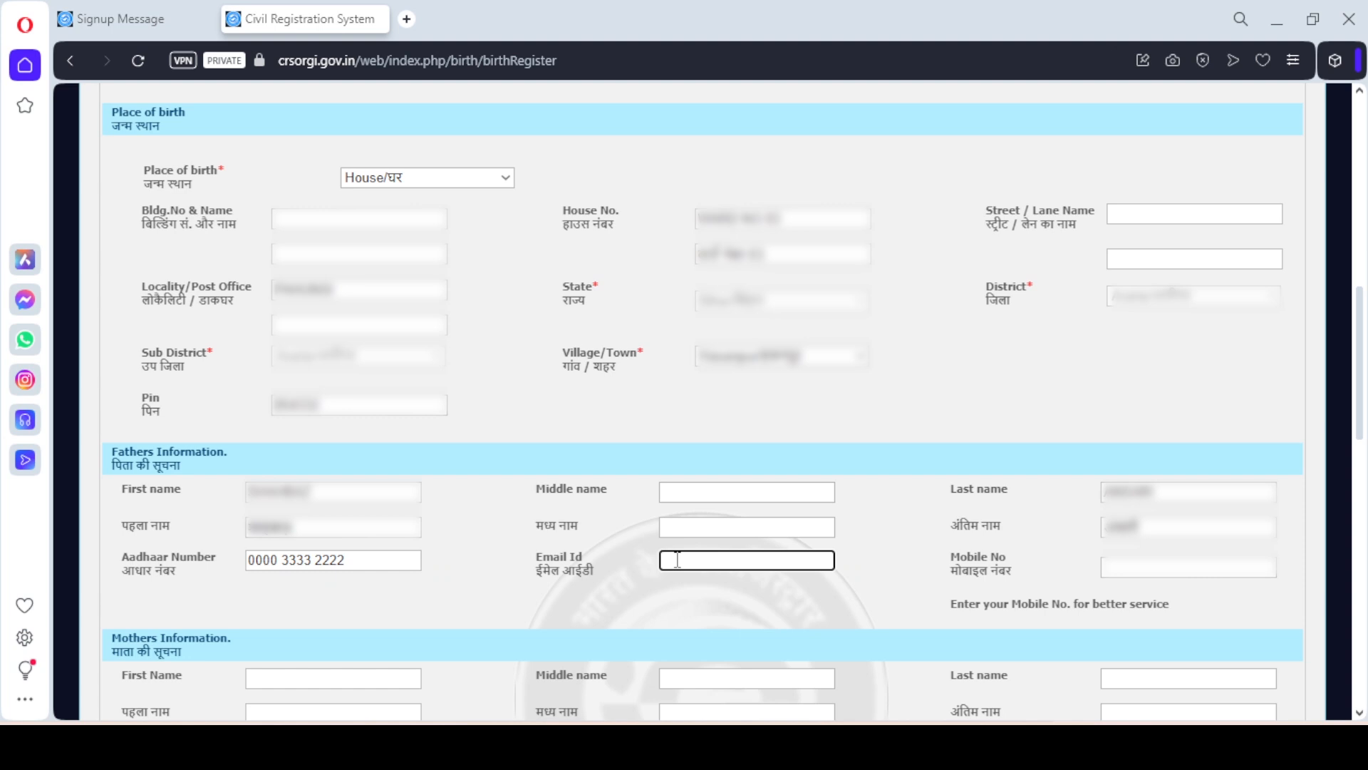
type("EXAMPLE@GMAIL.COM")
left_click(1116, 570)
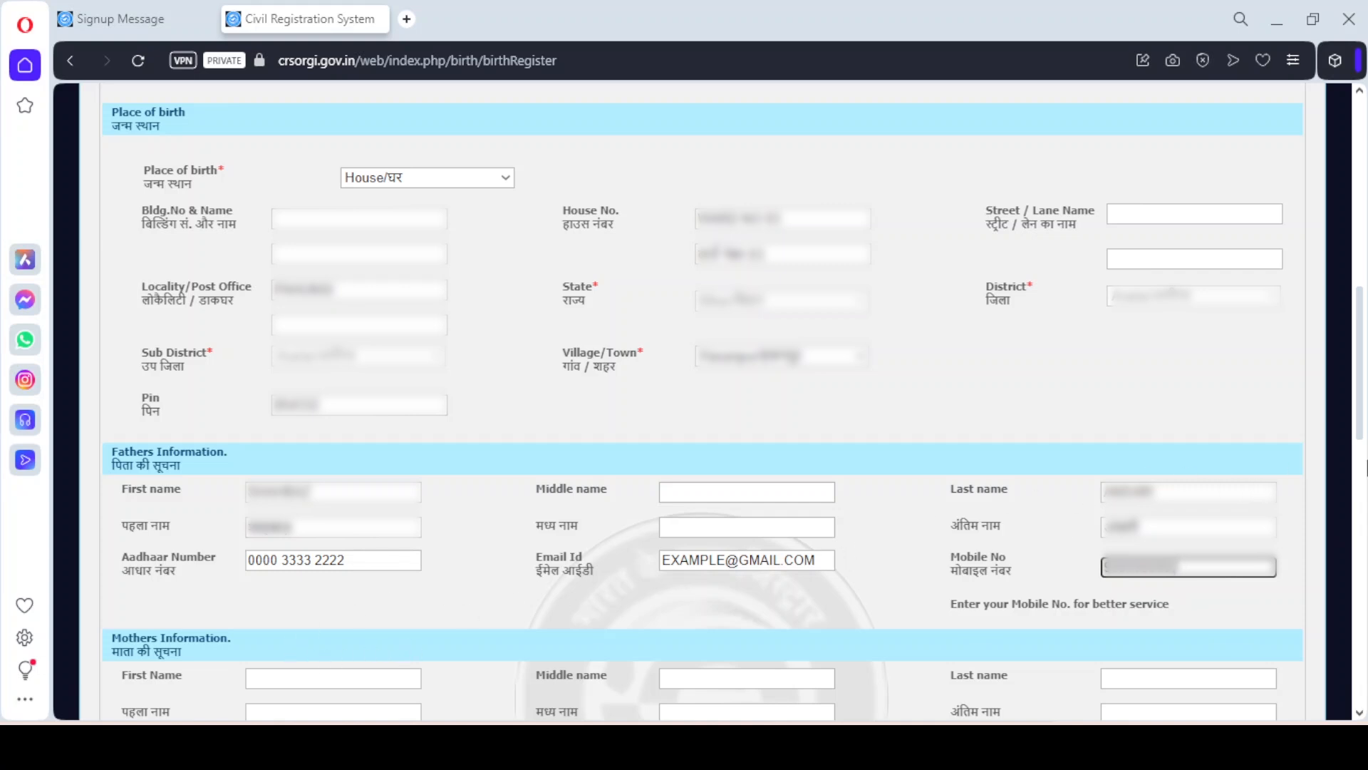
Enter the mother's first and last names under Mothers Information
scroll(1361, 466, "down", 7)
left_click(339, 153)
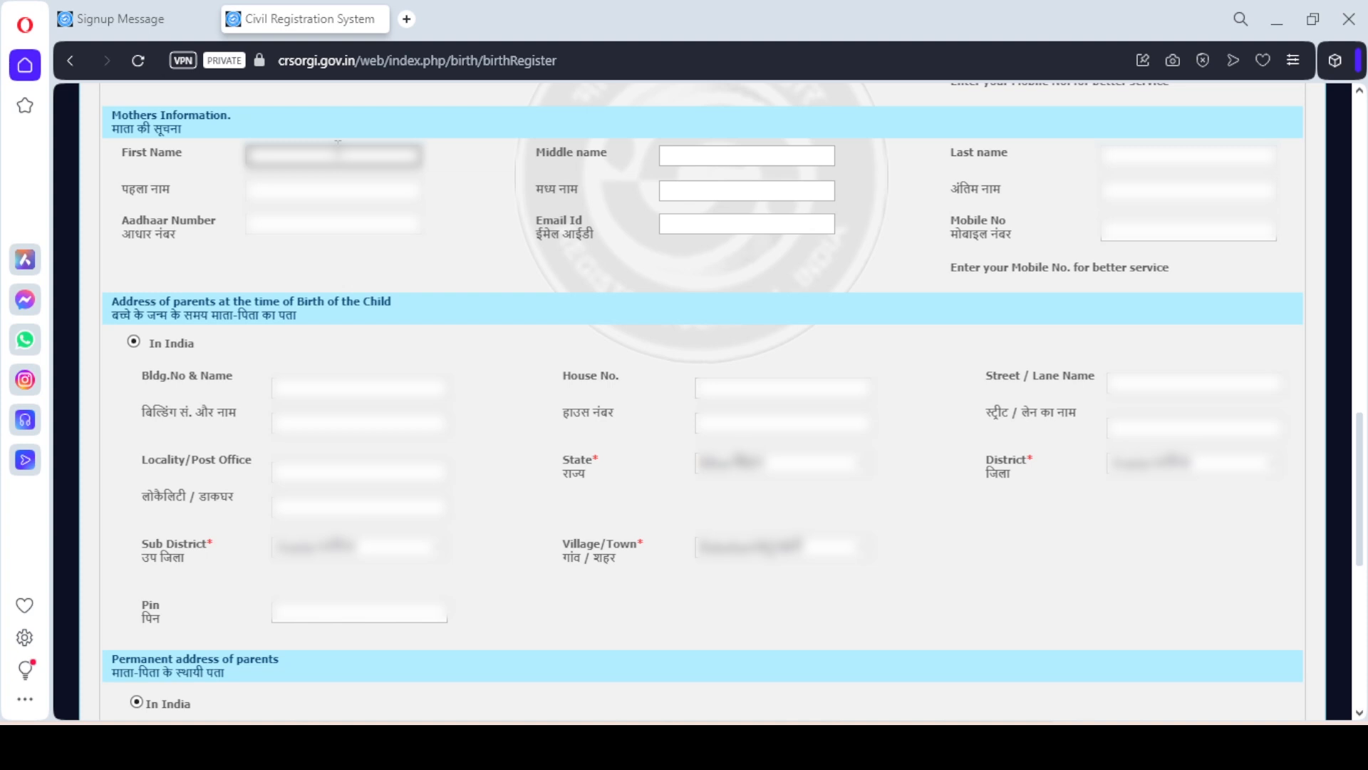
type("...")
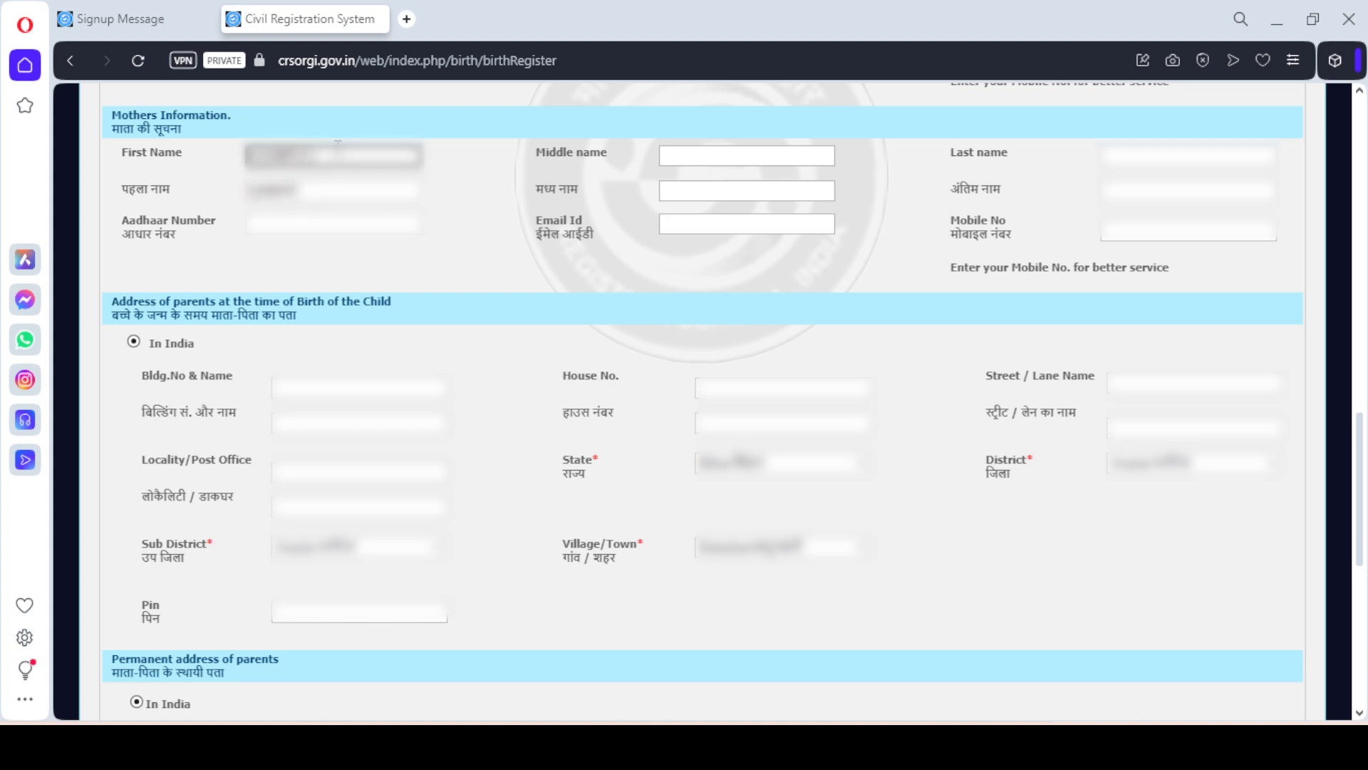
key("Tab")
key("Tab")
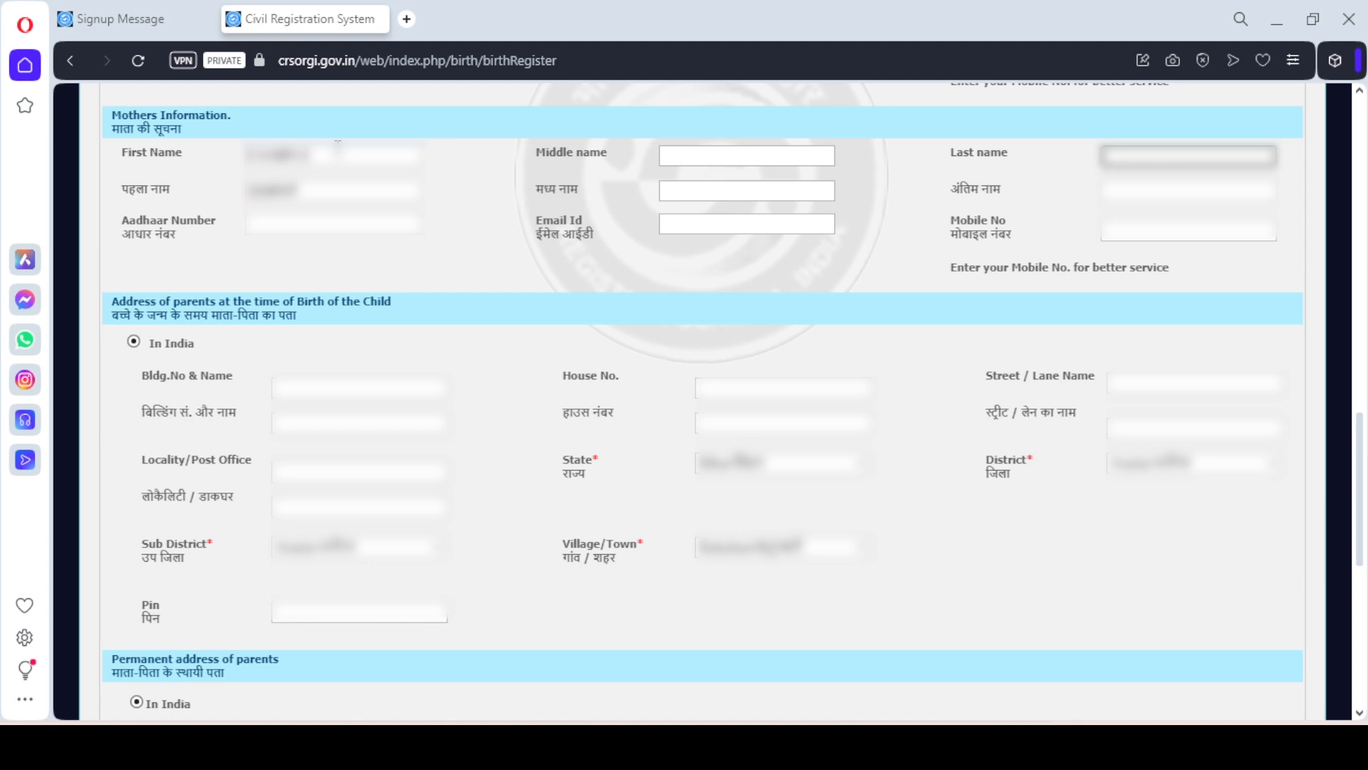
type("...")
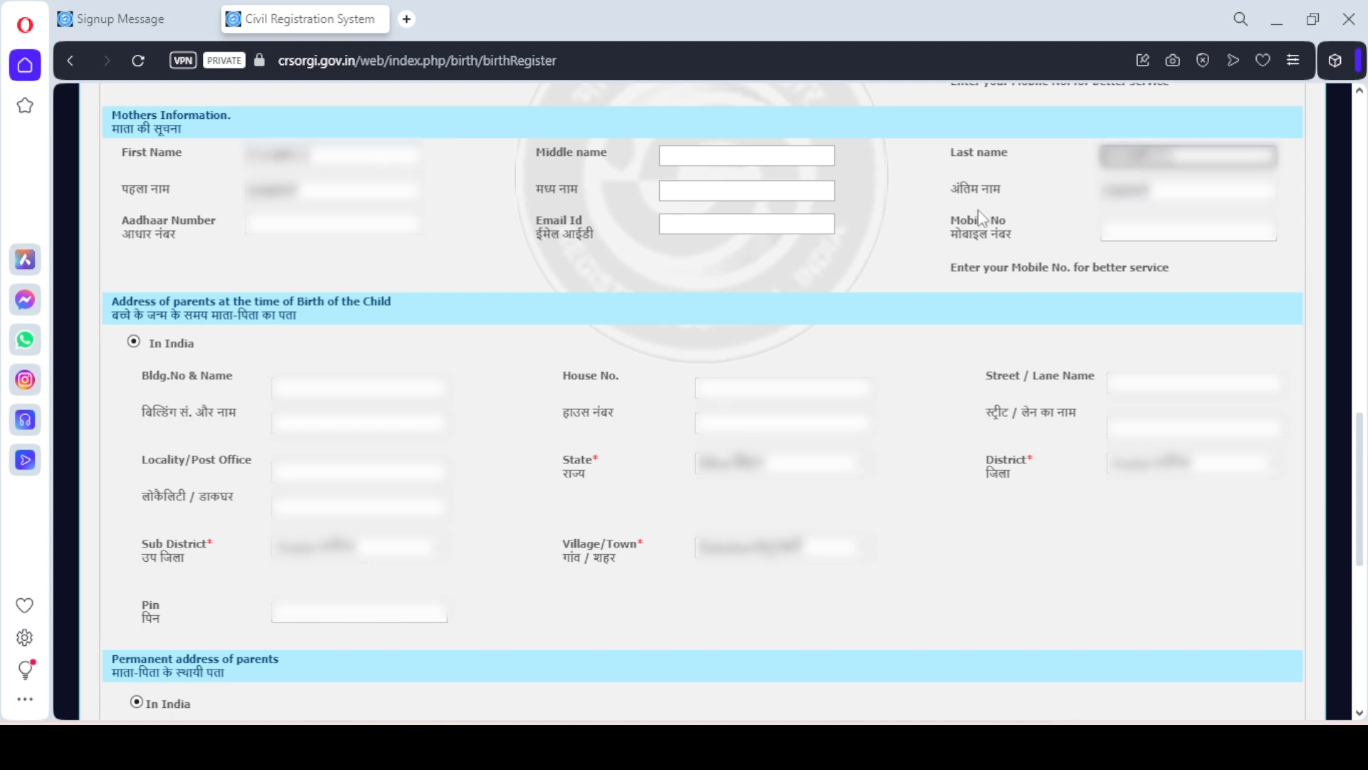
left_click(898, 216)
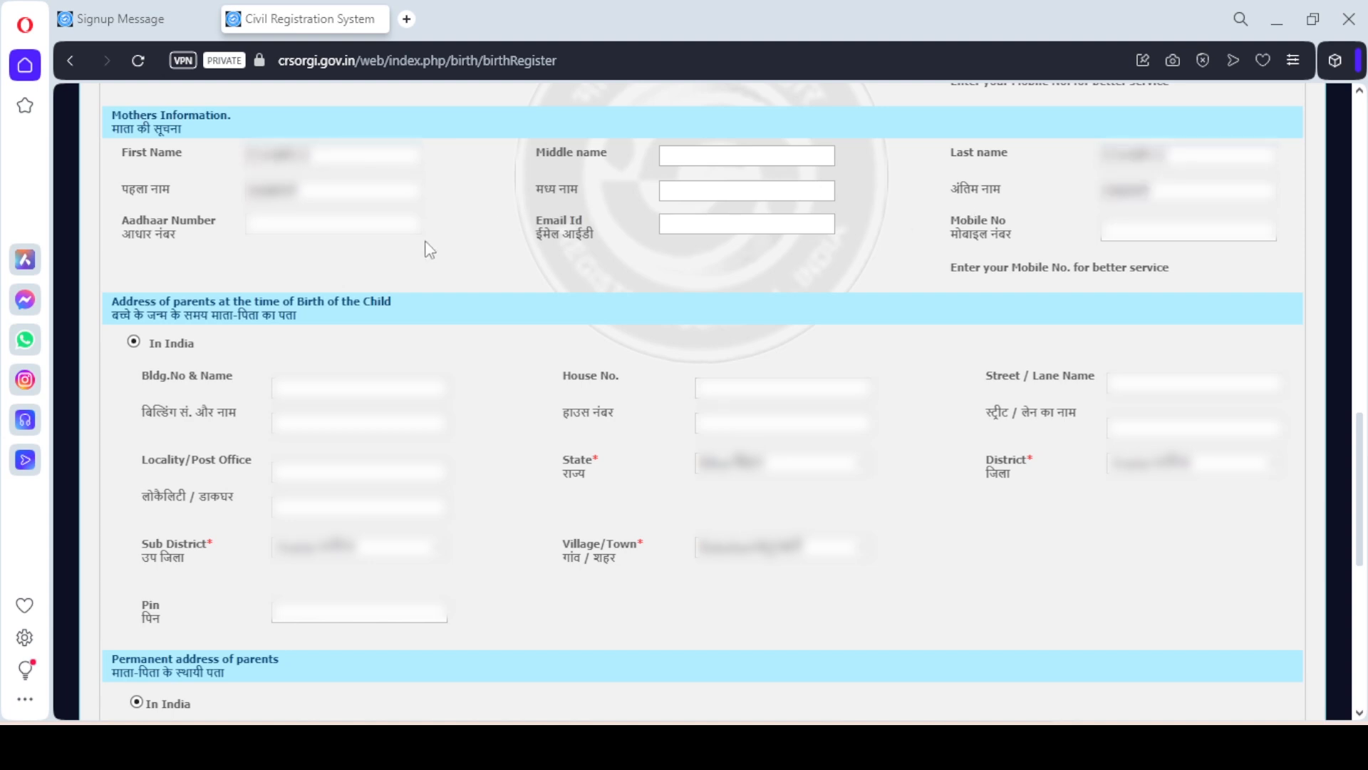
Enter the mother's Aadhaar number, e-mail address and mobile number
left_click(348, 230)
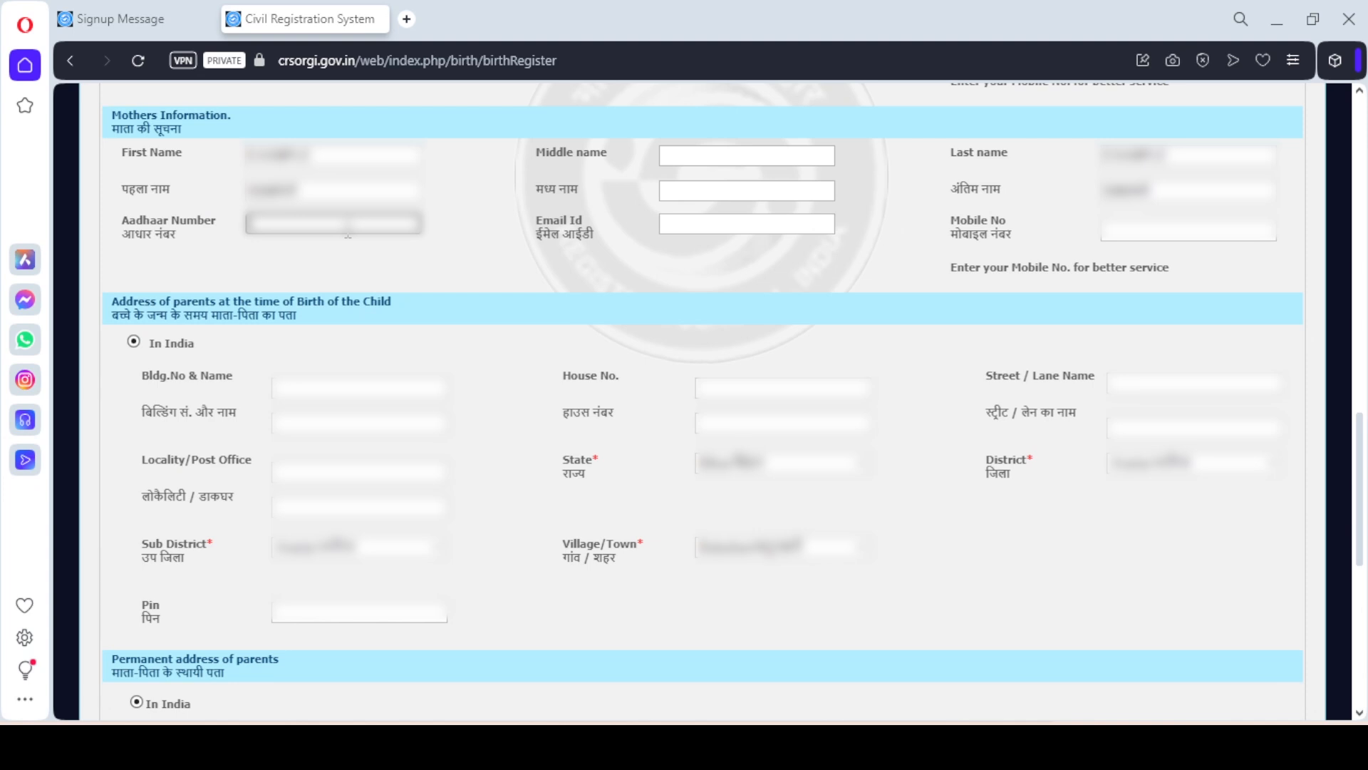
type("......")
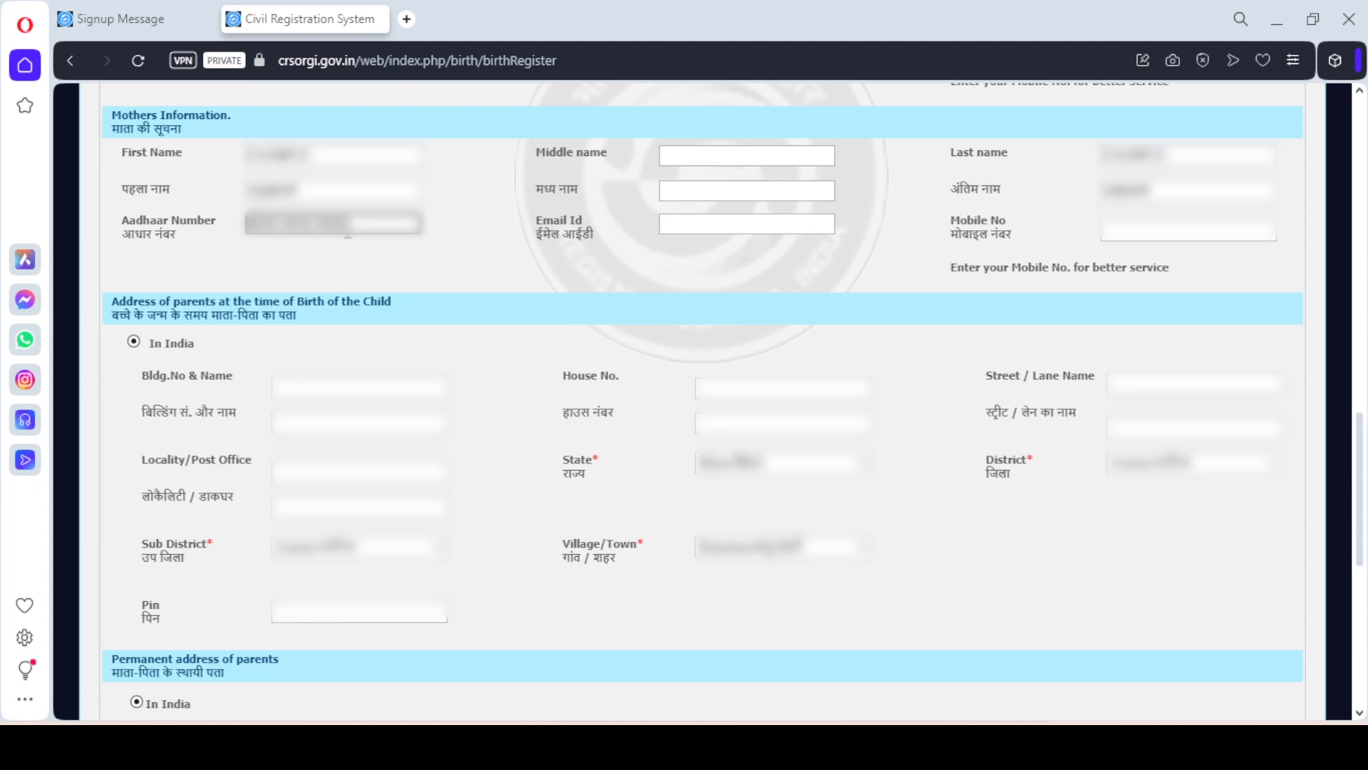
left_click(699, 222)
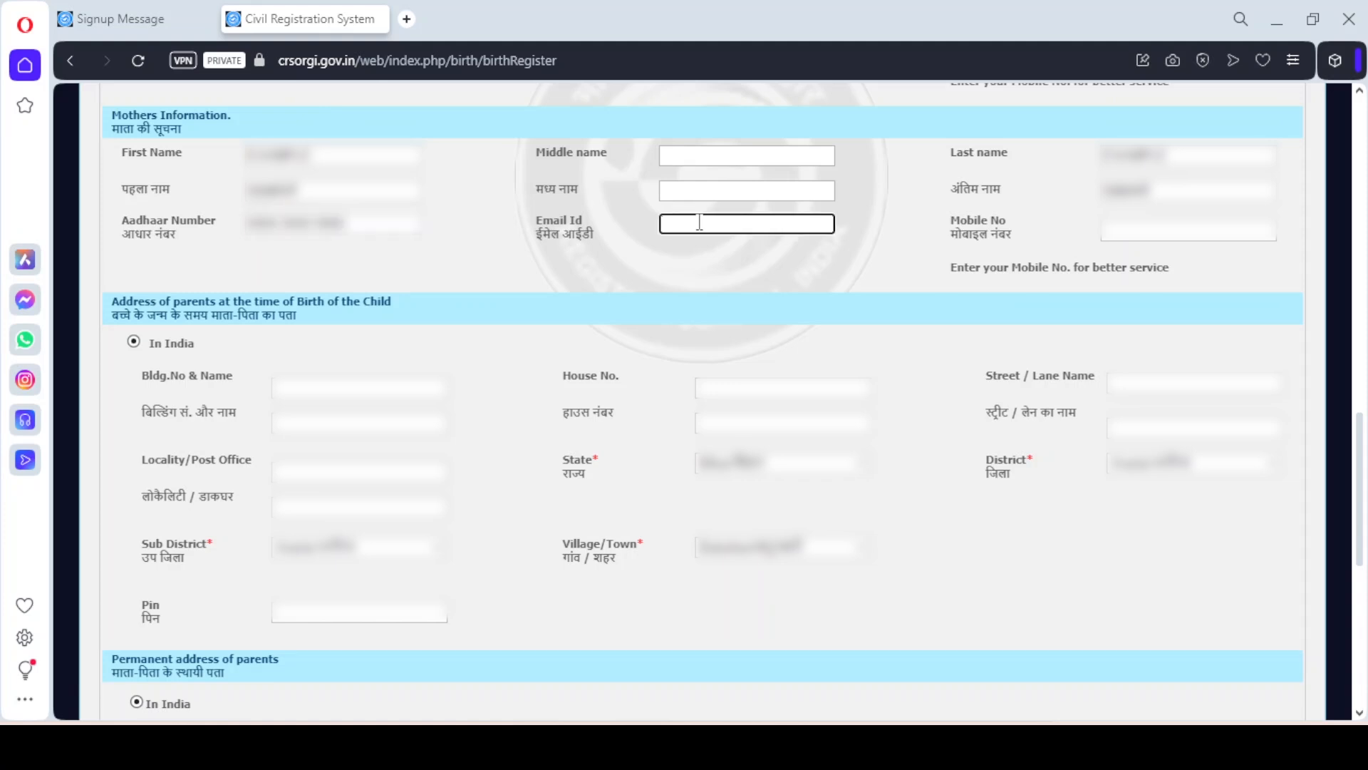
left_click(1129, 253)
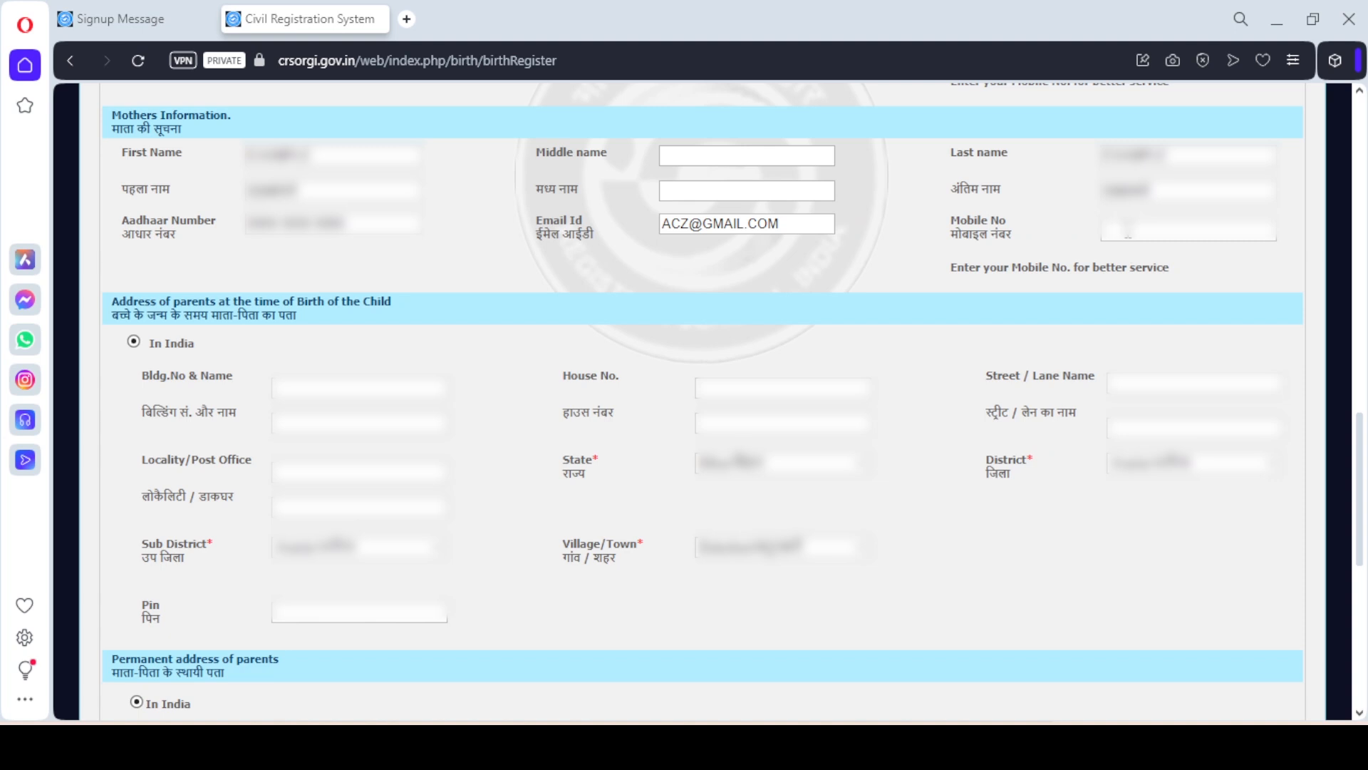
left_click(1127, 230)
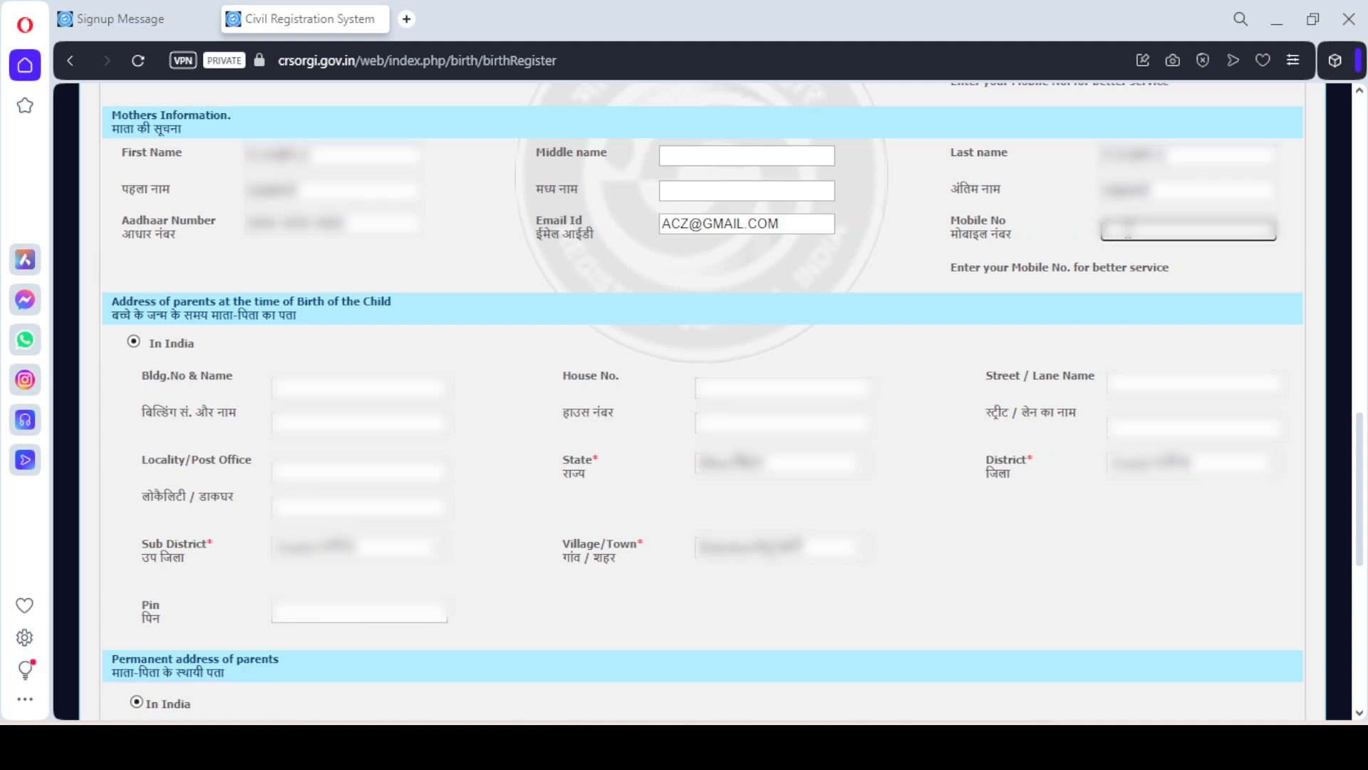
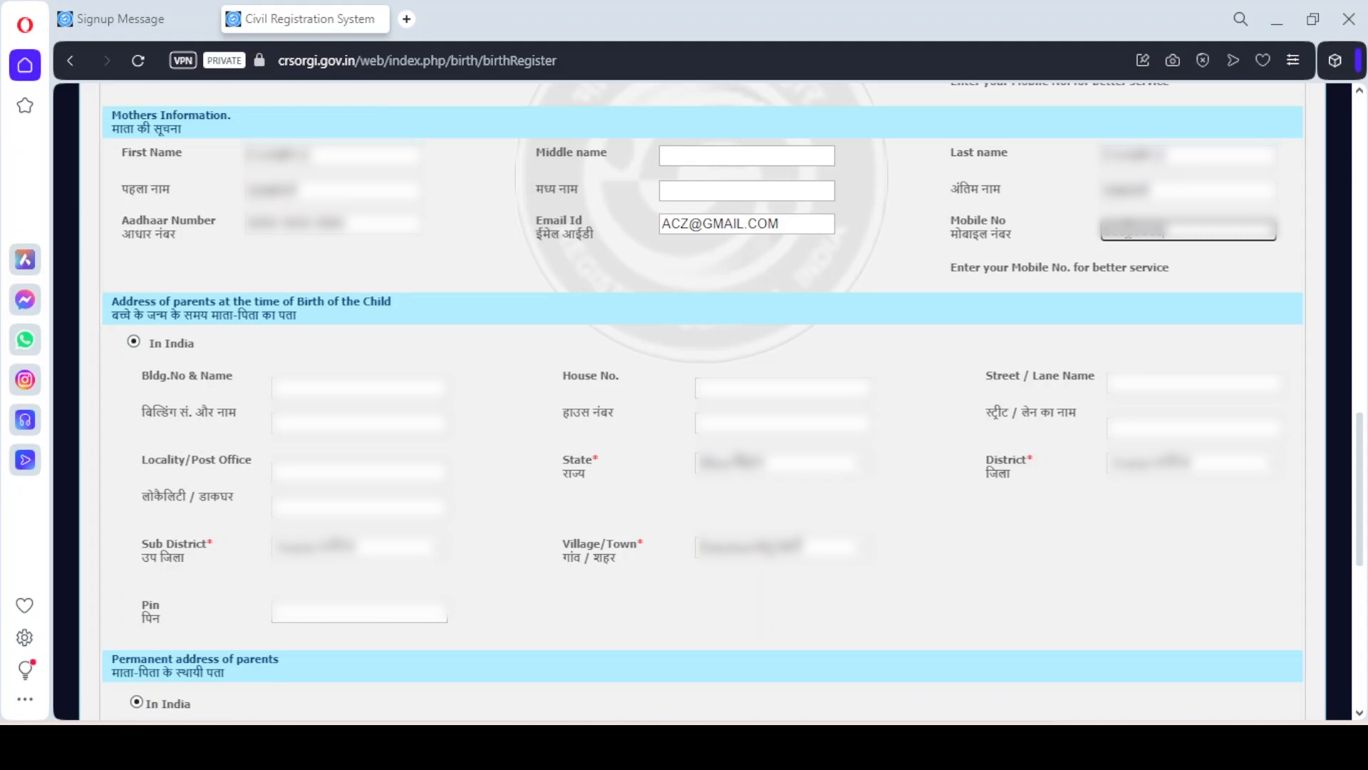
Fill the building, house number and street fields of the parents' address at time of birth
left_click(282, 388)
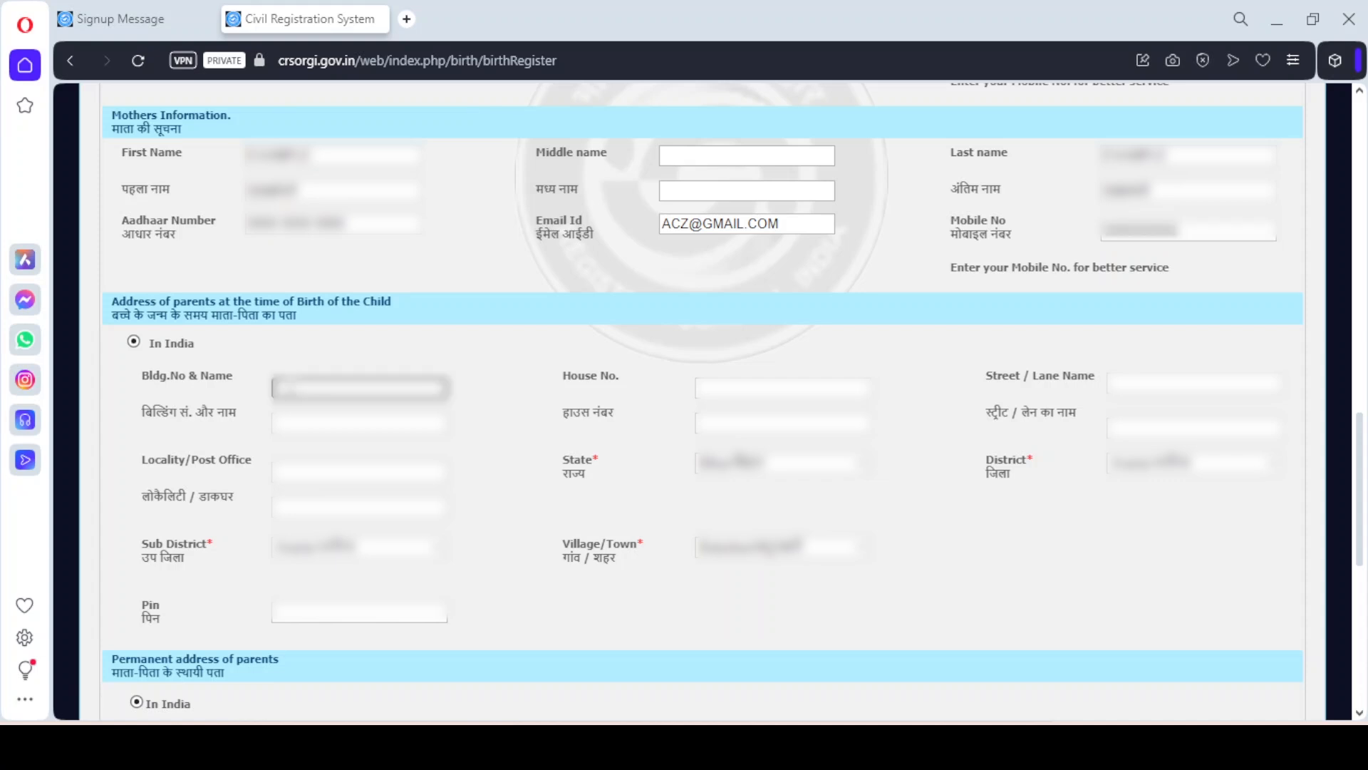
left_click(754, 387)
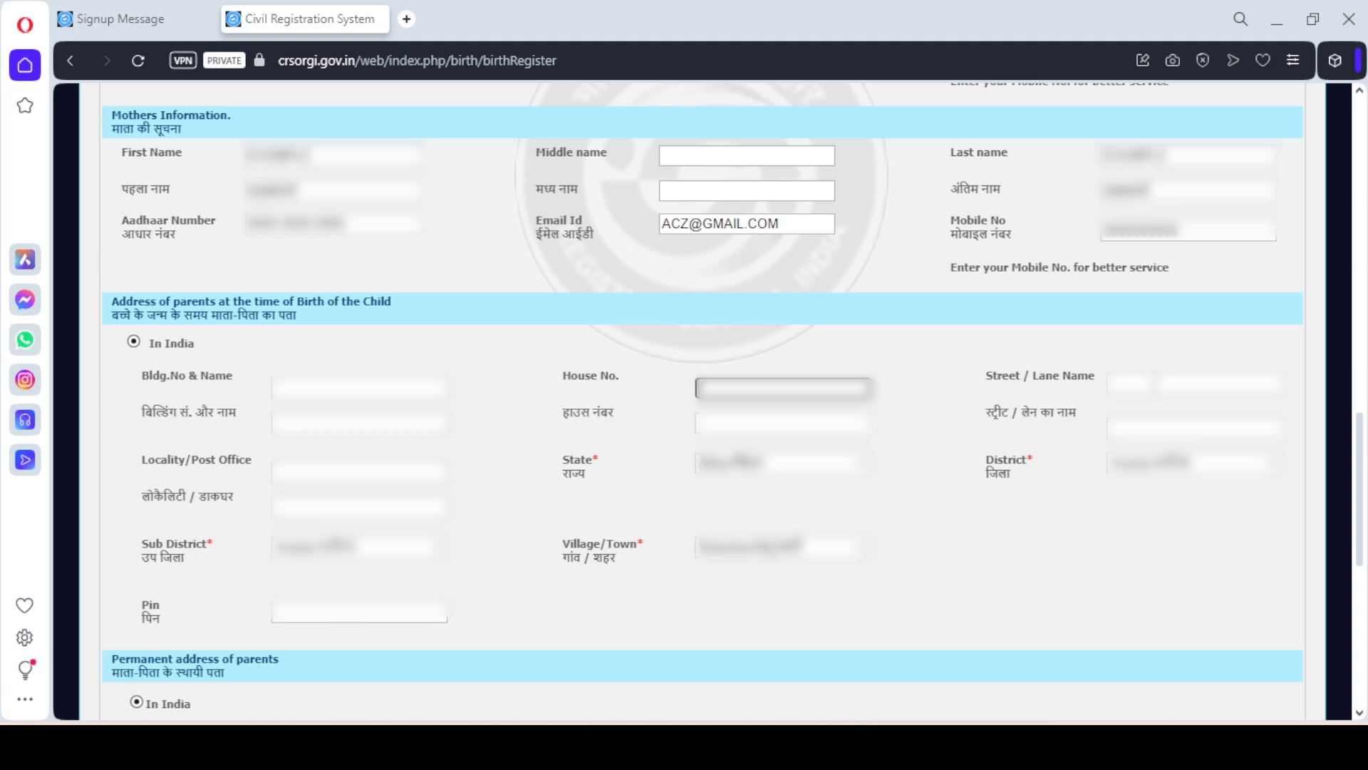
left_click(1152, 384)
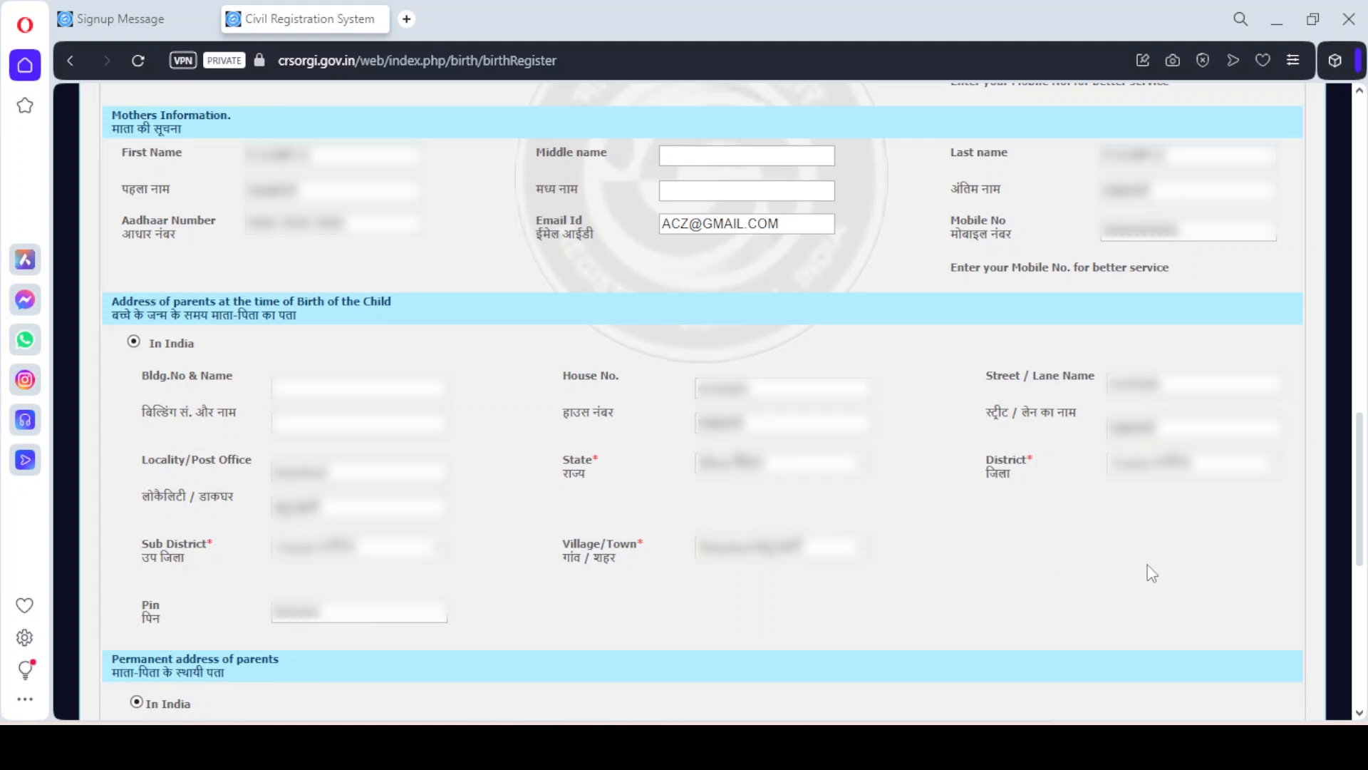
left_click_drag(1361, 517, 1362, 641)
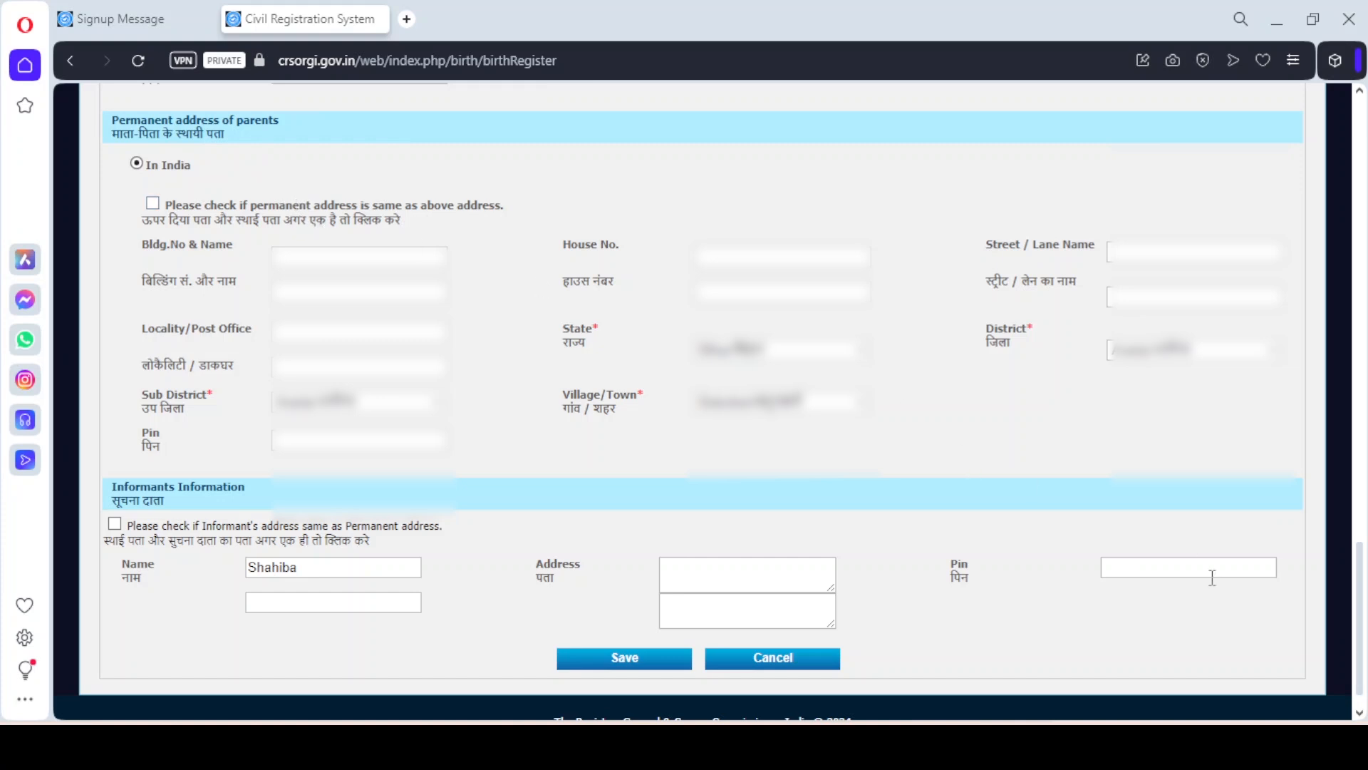
Mark the permanent and informant's addresses as the same as above, then save the legal information
mouse_move(1362, 645)
left_mouse_down()
mouse_move(1362, 626)
mouse_move(1362, 657)
left_mouse_up()
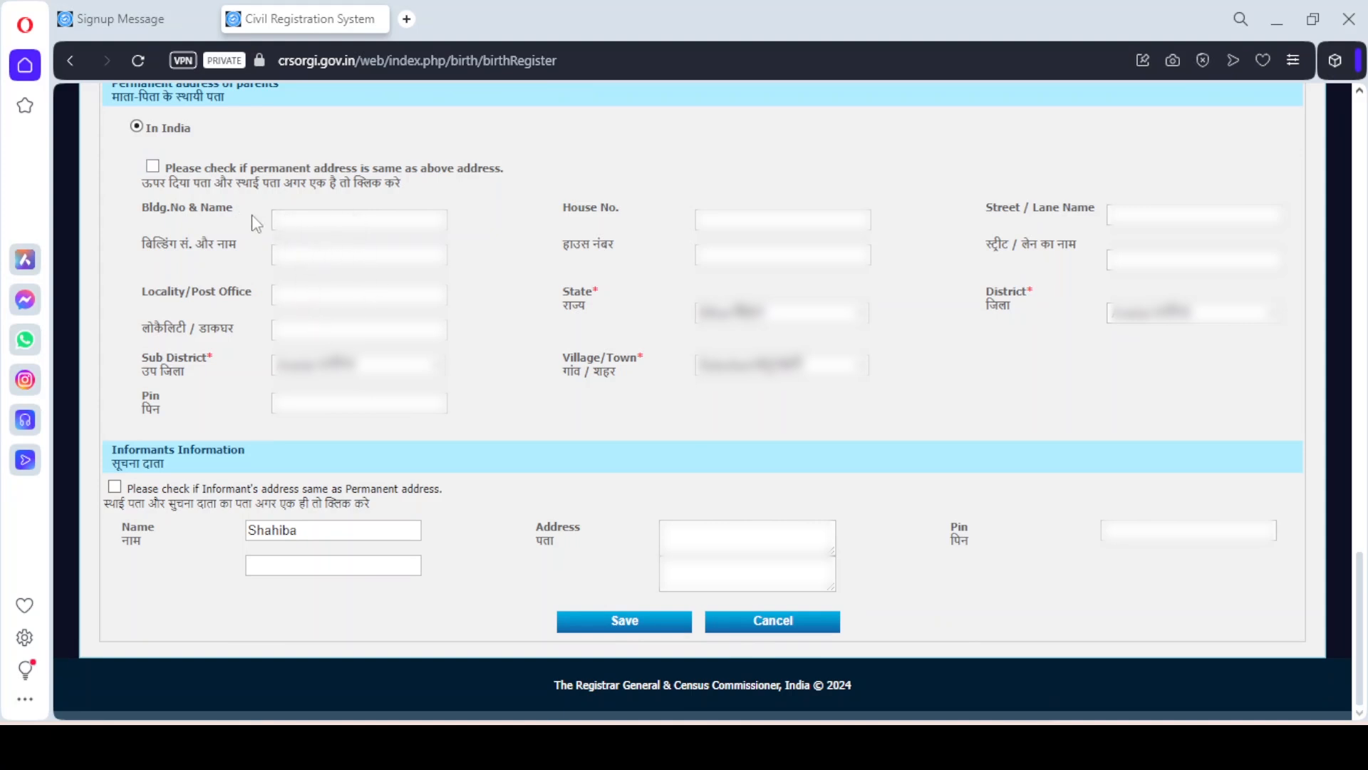
left_click(152, 167)
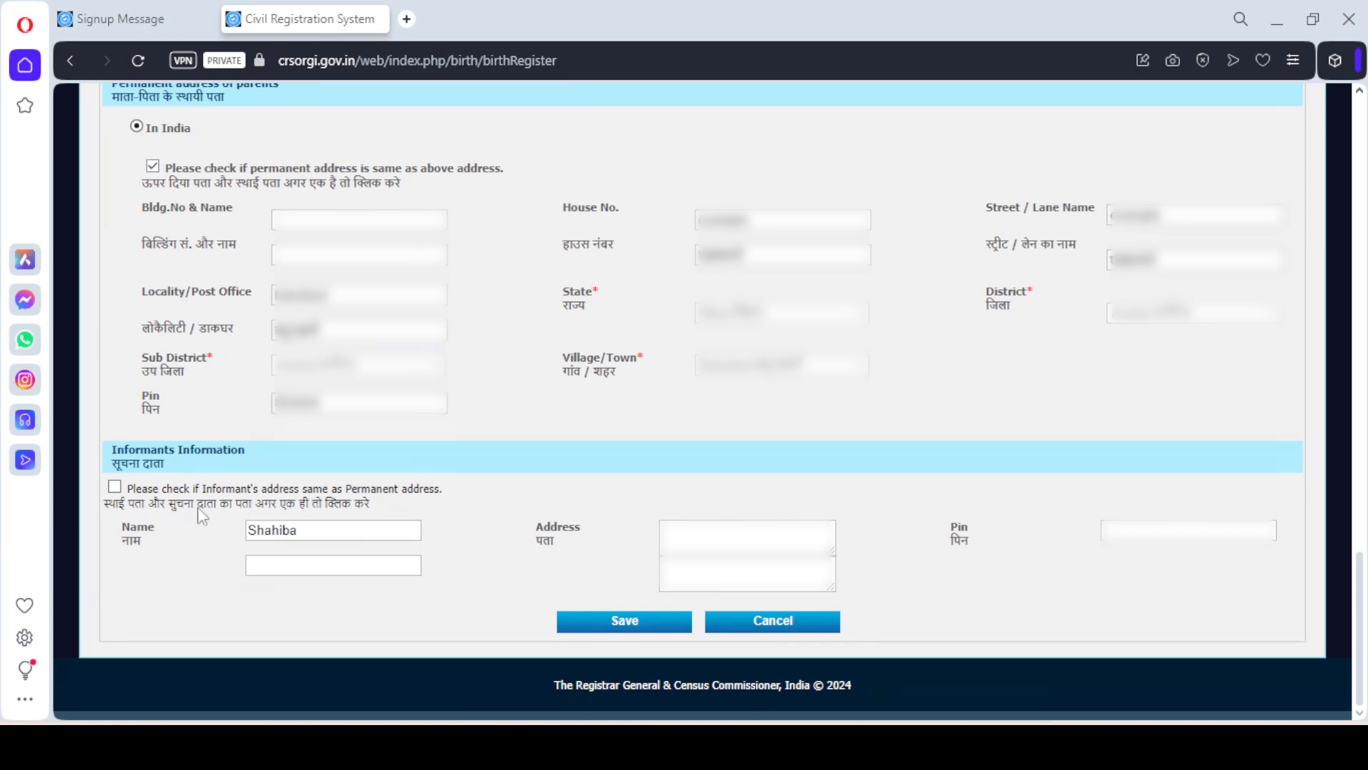
left_click(114, 488)
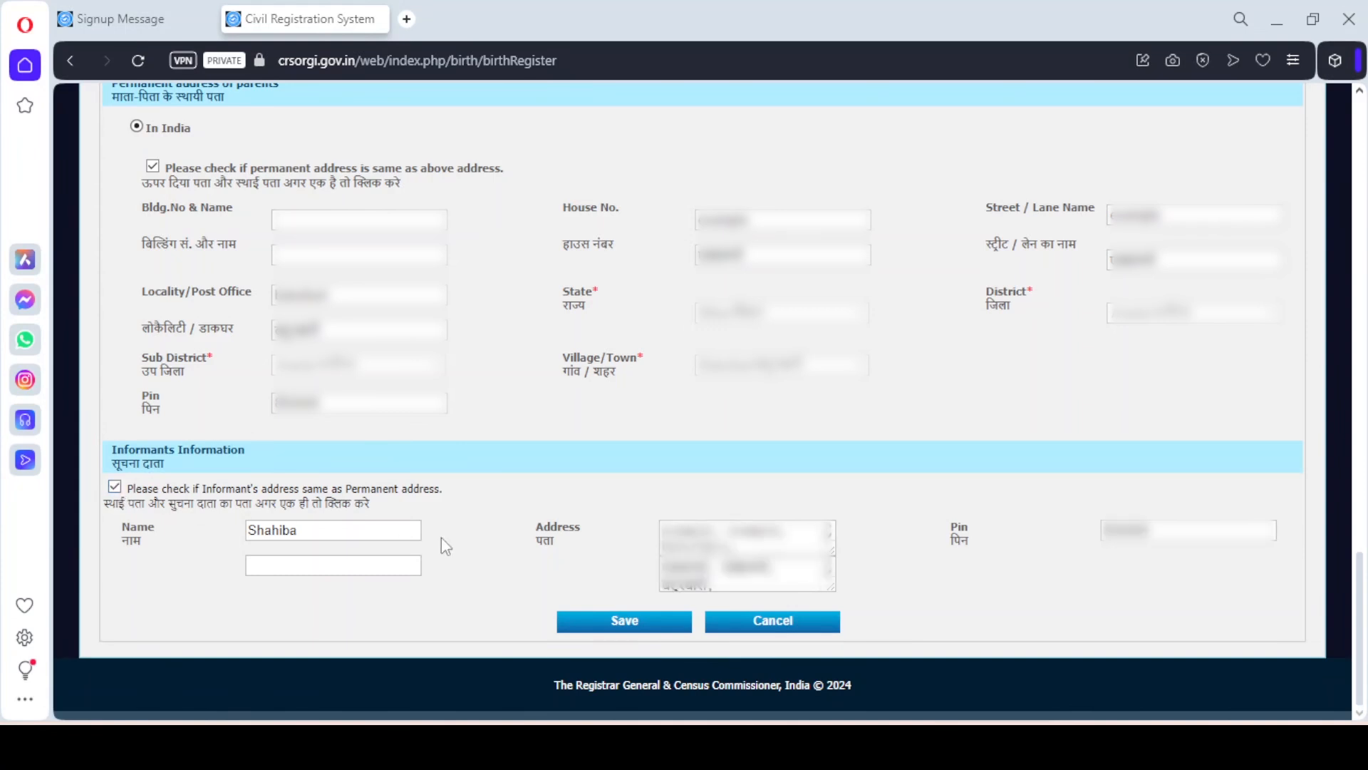
left_click(620, 624)
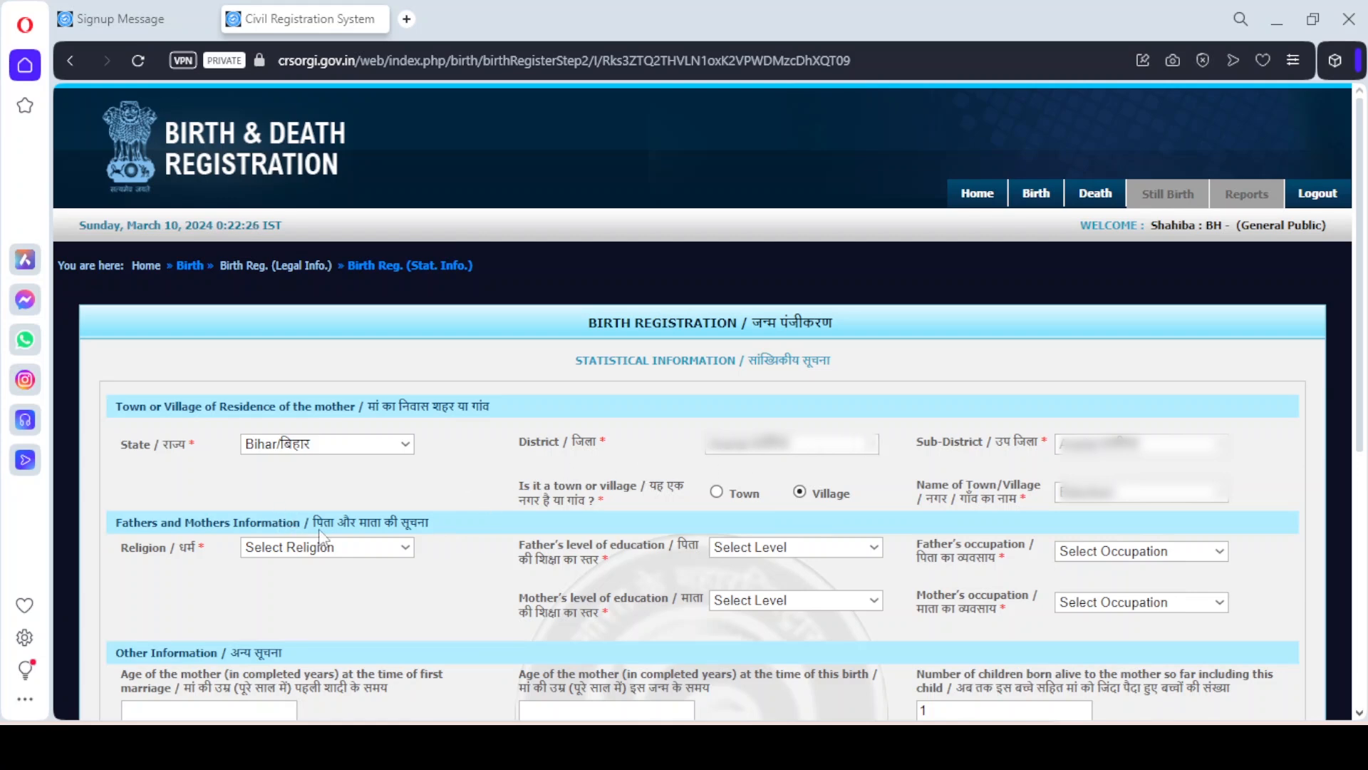
Set the religion to Islam, father's education to Graduate and father's occupation to Professional
left_click(370, 549)
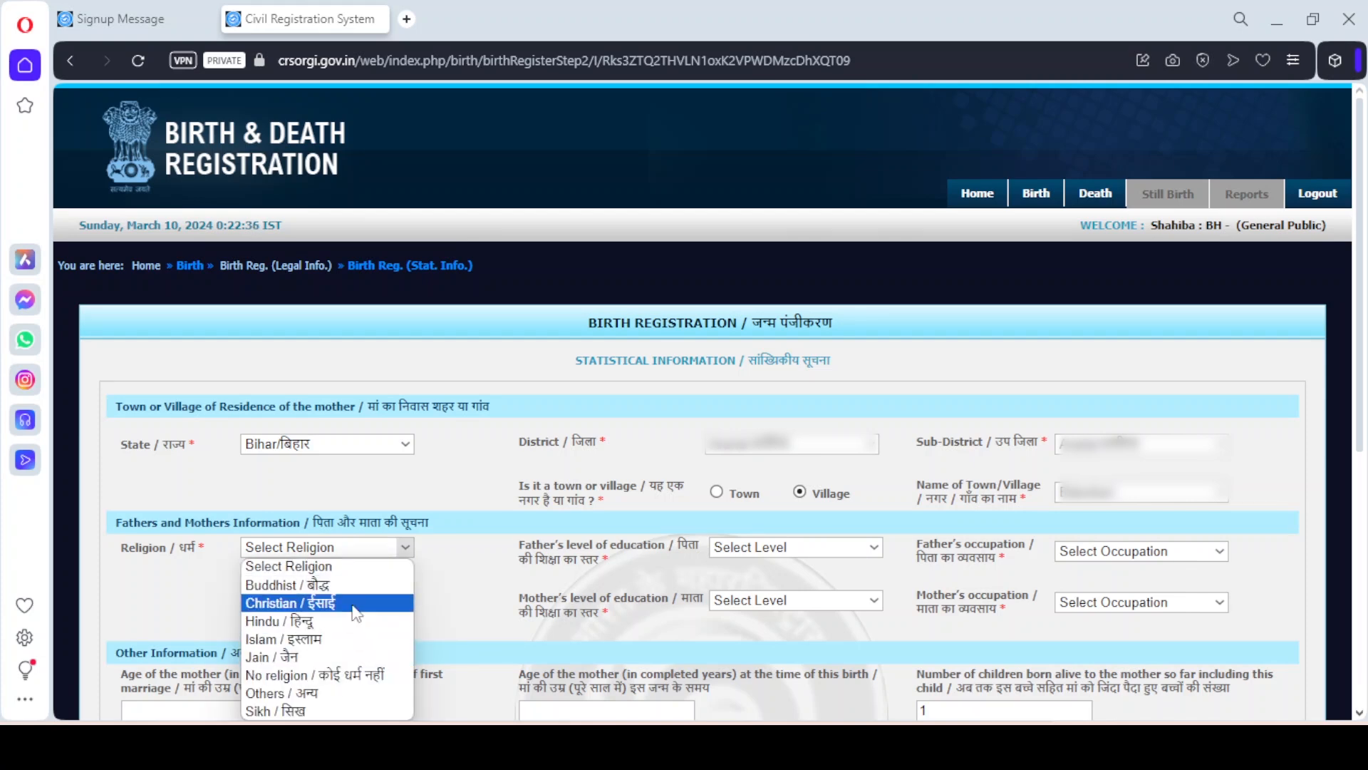
left_click(328, 638)
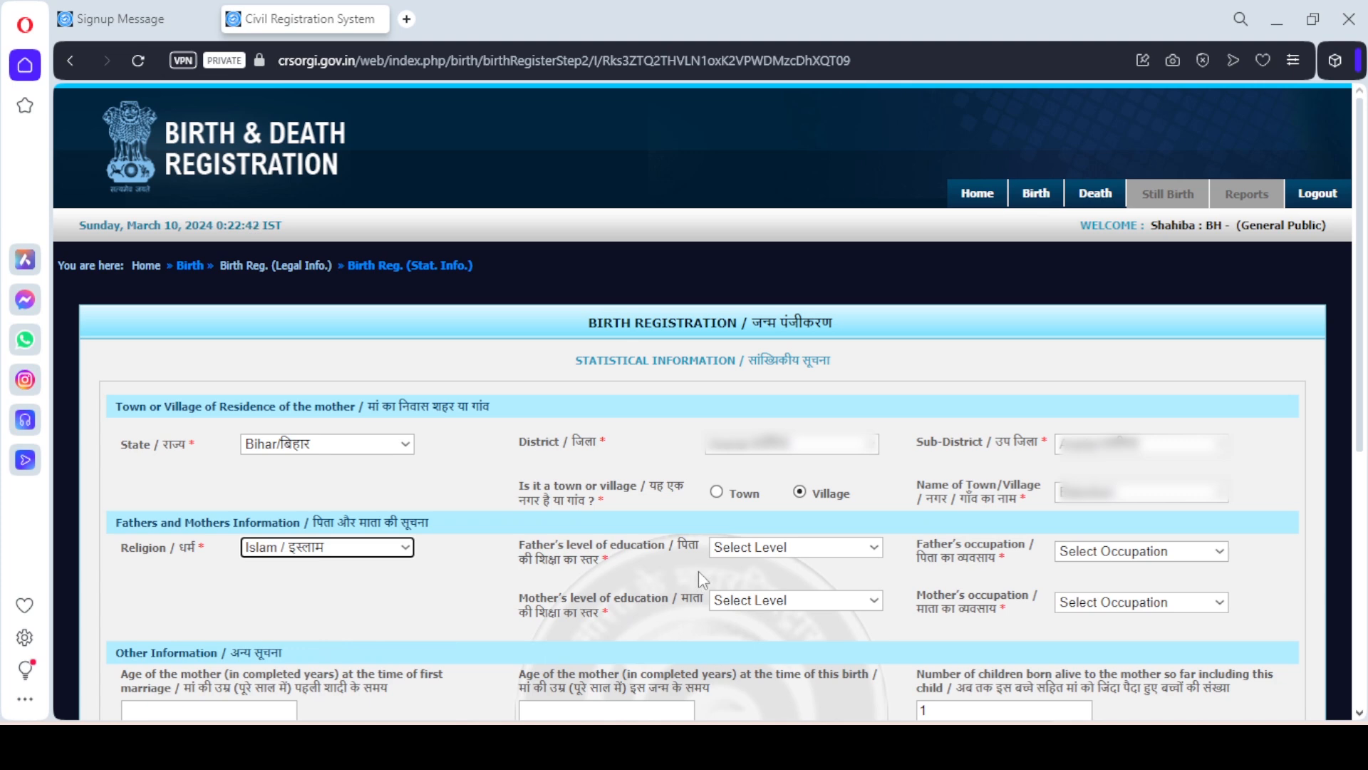
left_click(761, 560)
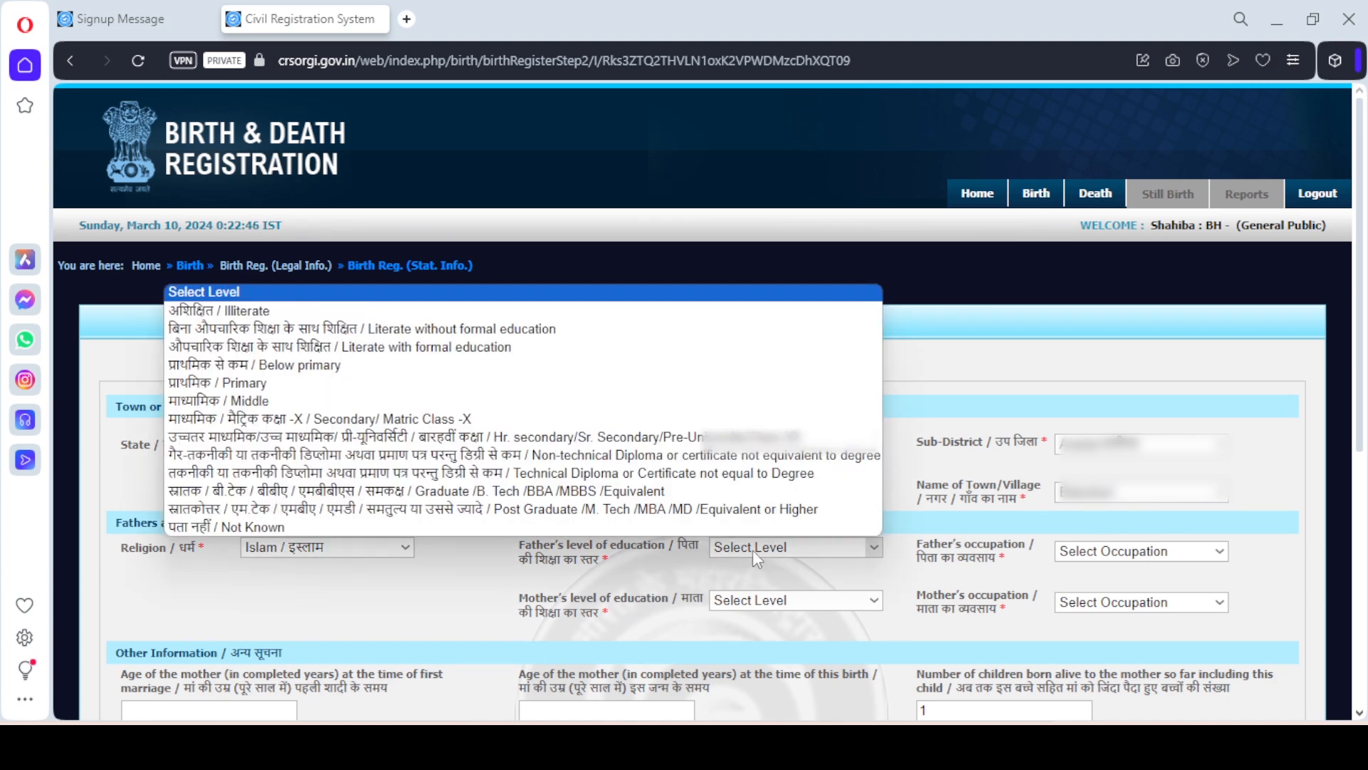
left_click(676, 491)
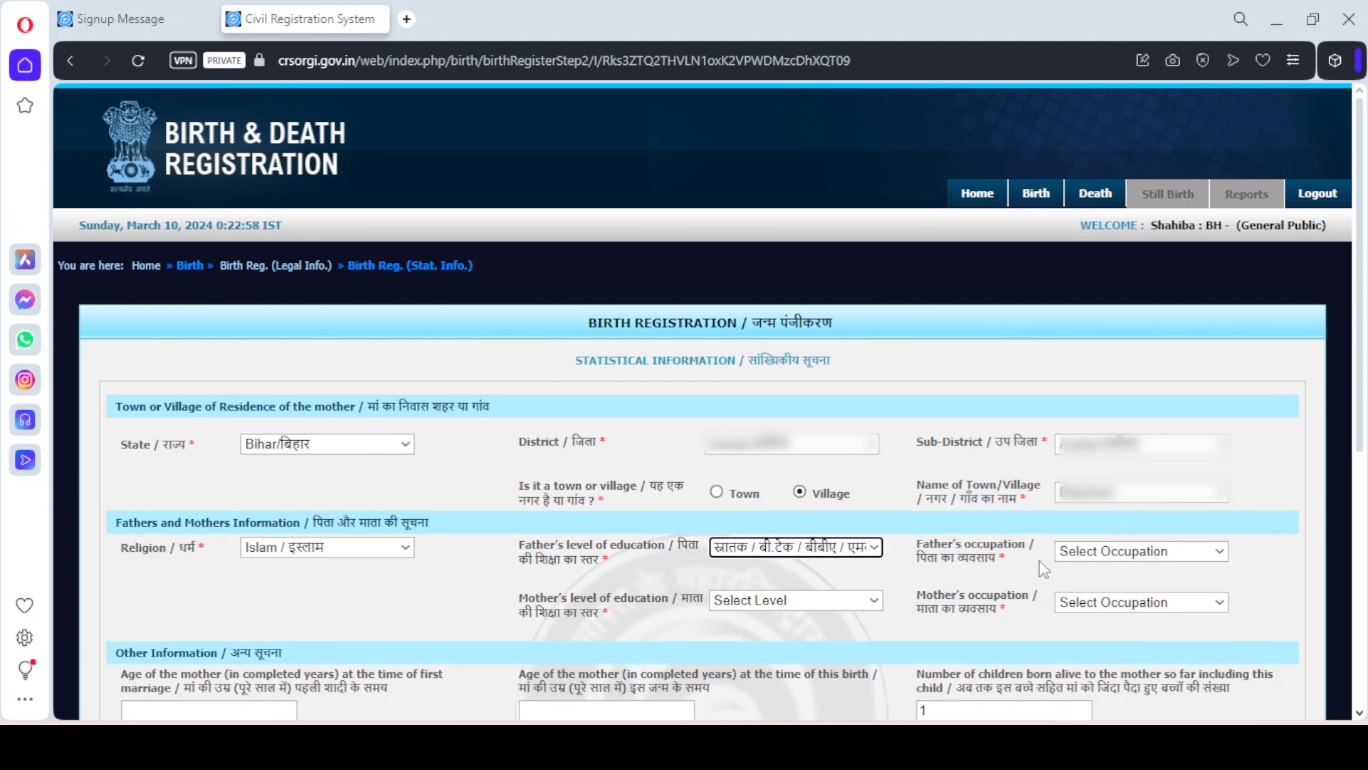
left_click(1109, 558)
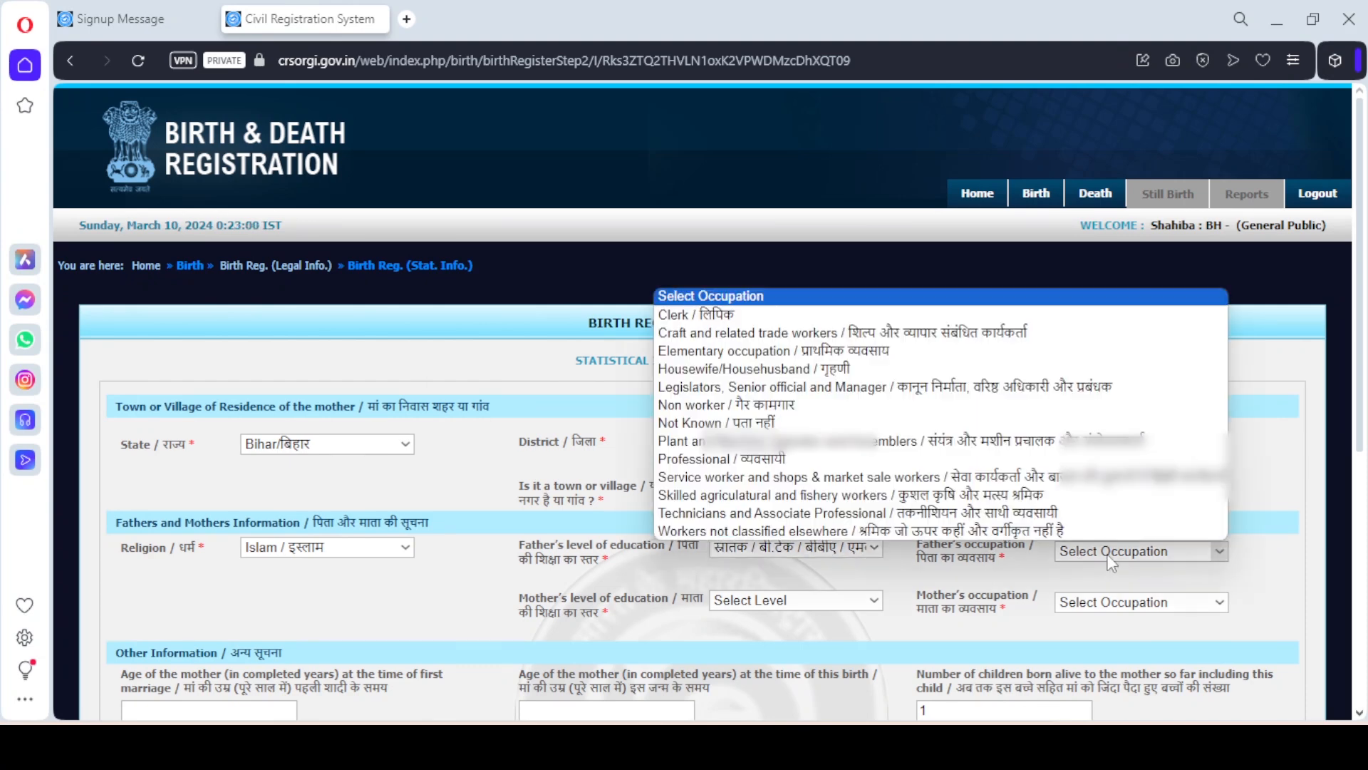
left_click(920, 458)
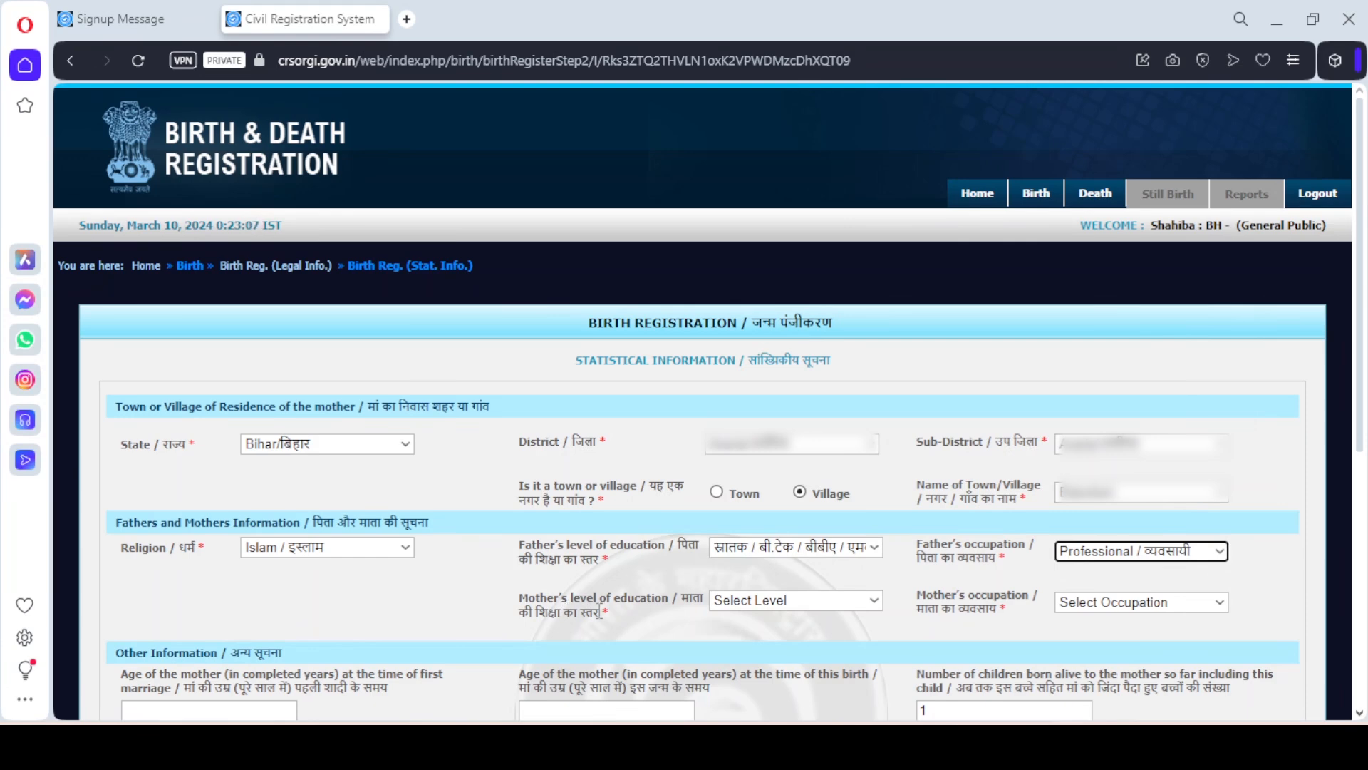
Set the mother's education to Graduate and her occupation to Housewife/Househusband
left_click(752, 601)
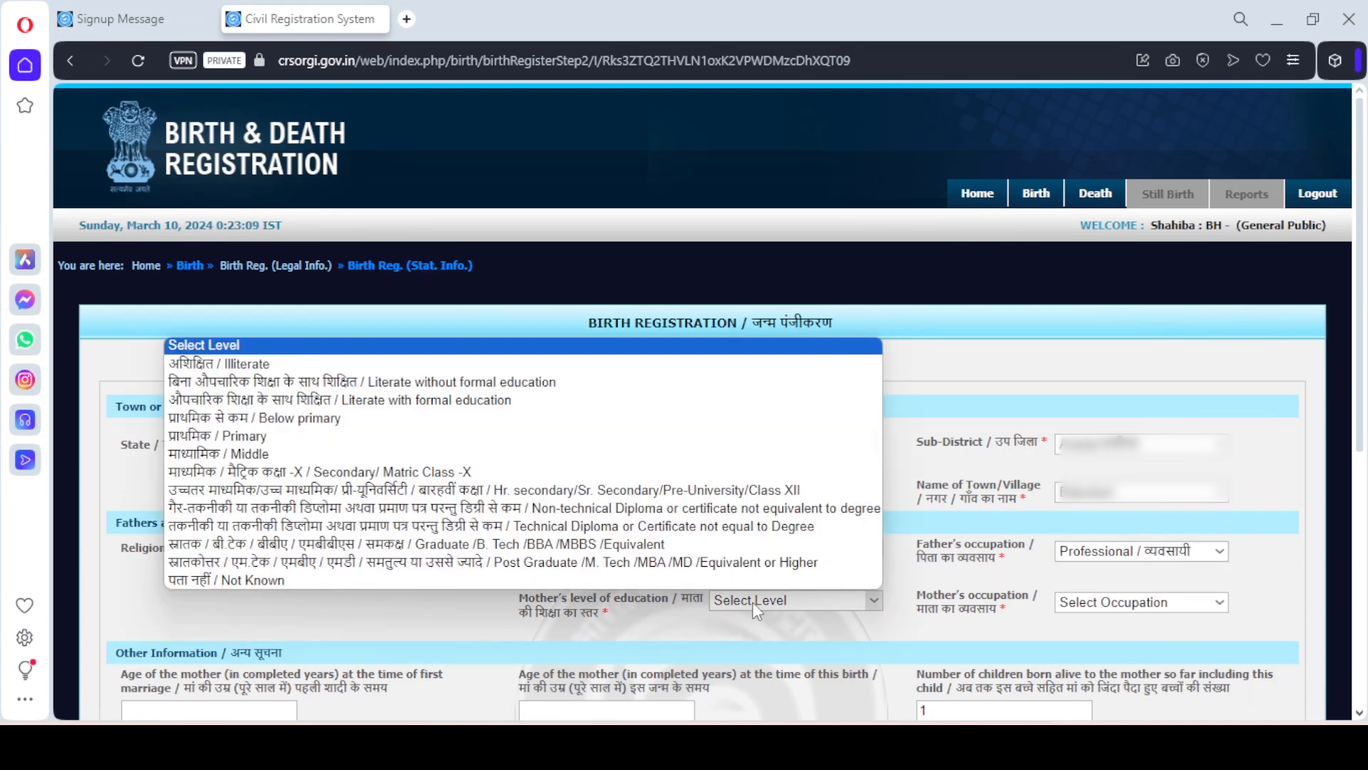
left_click(679, 546)
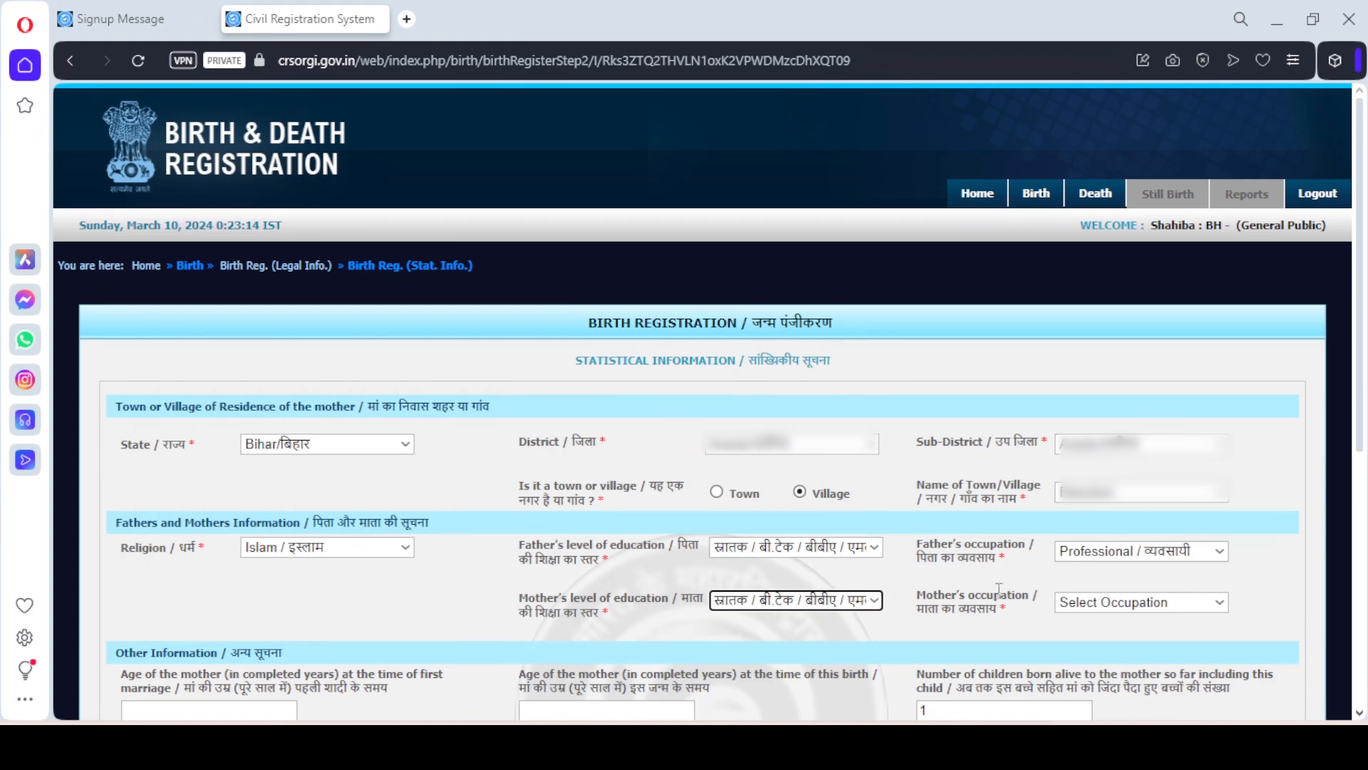
left_click(1140, 602)
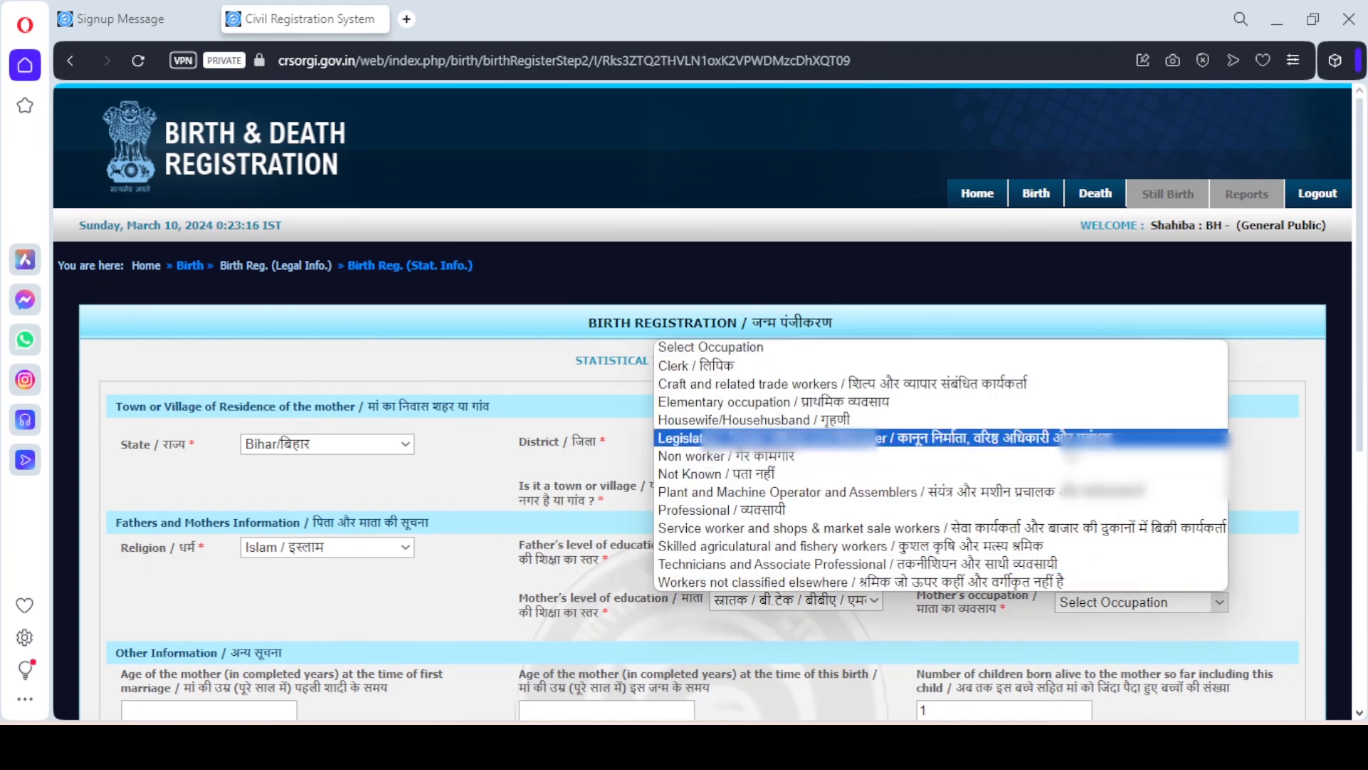
left_click(819, 426)
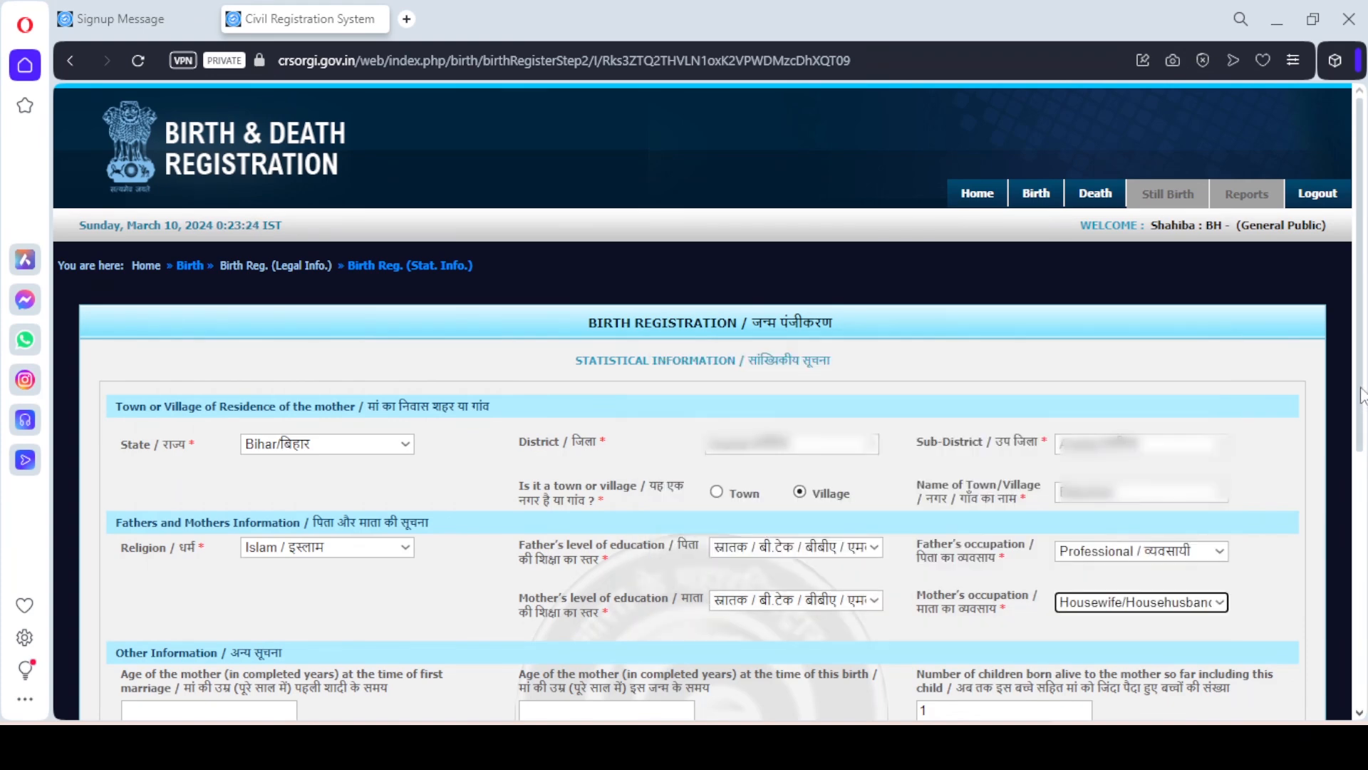
scroll(1361, 395, "down", 7)
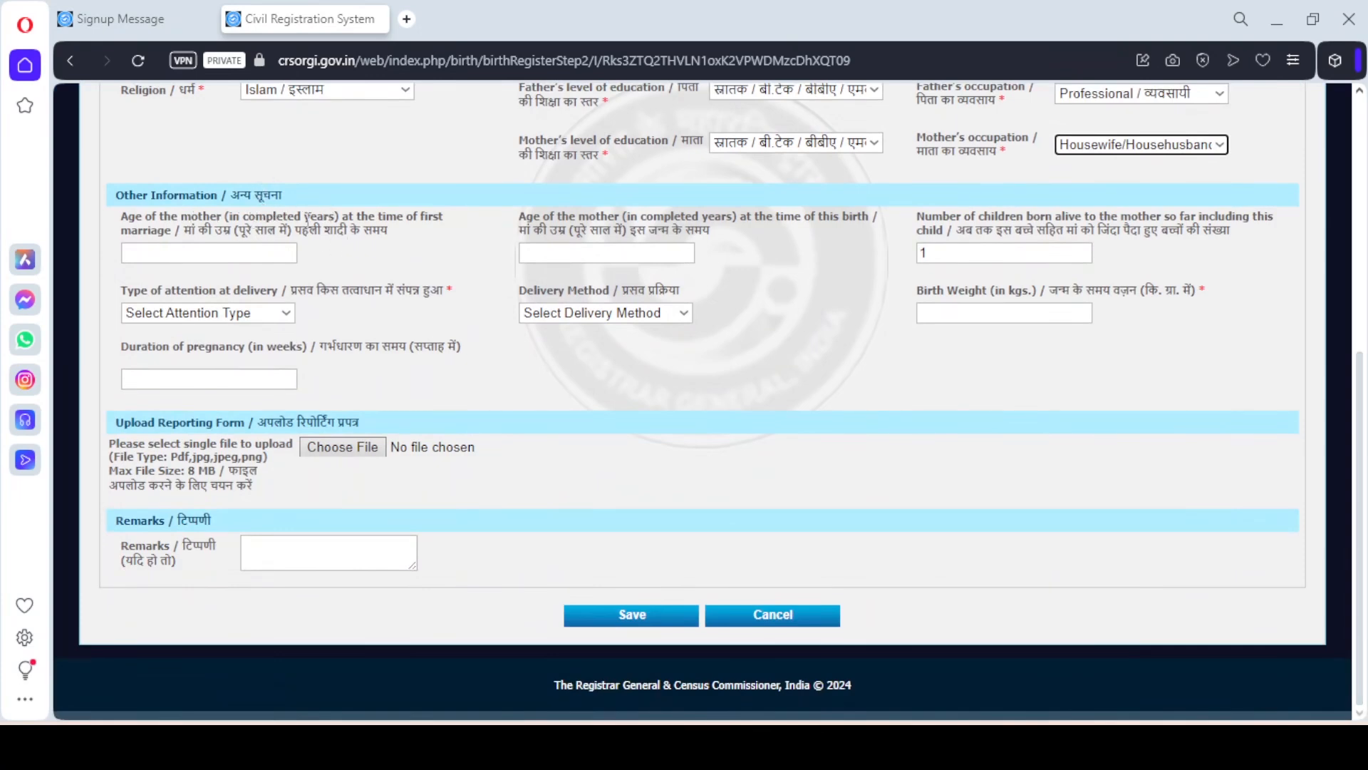
Enter 24 as the mother's age at first marriage and 25 as her age at this birth
left_click(166, 253)
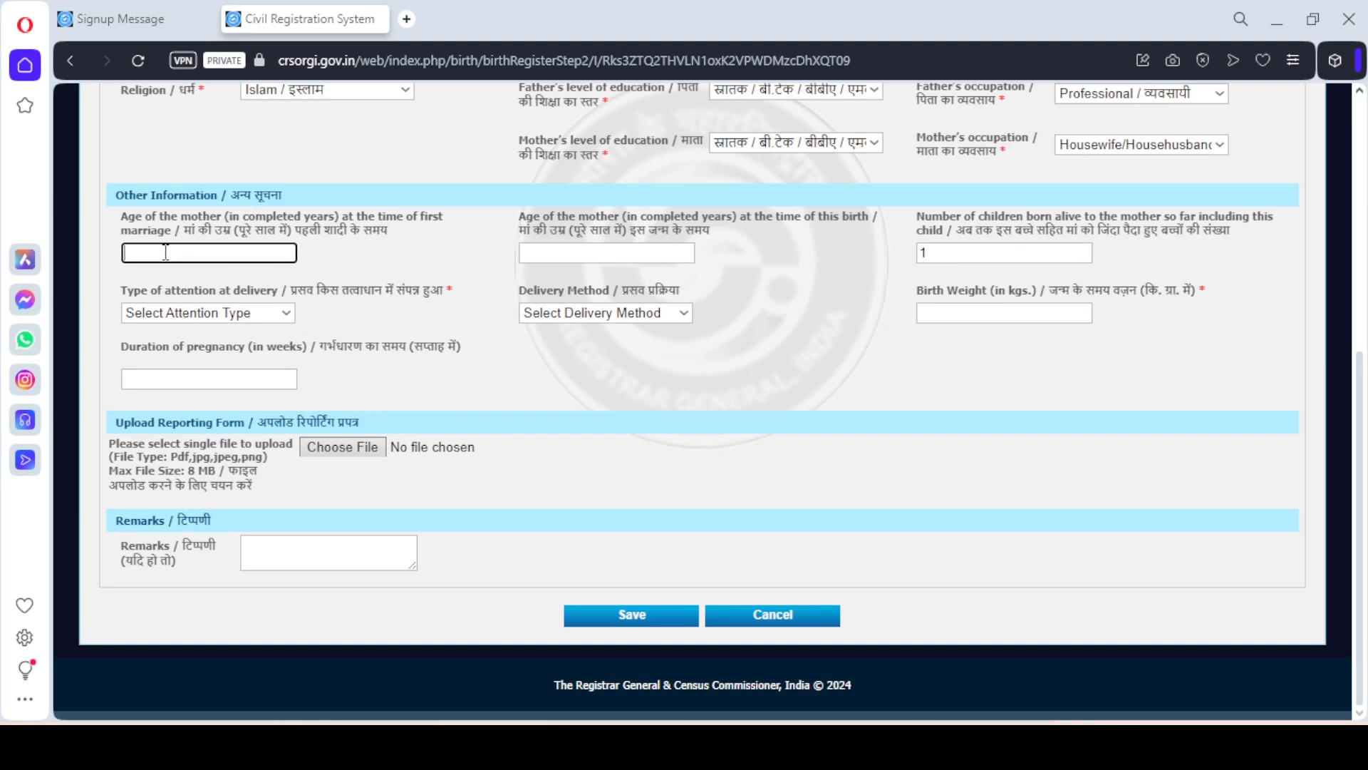
type("24")
left_click(450, 275)
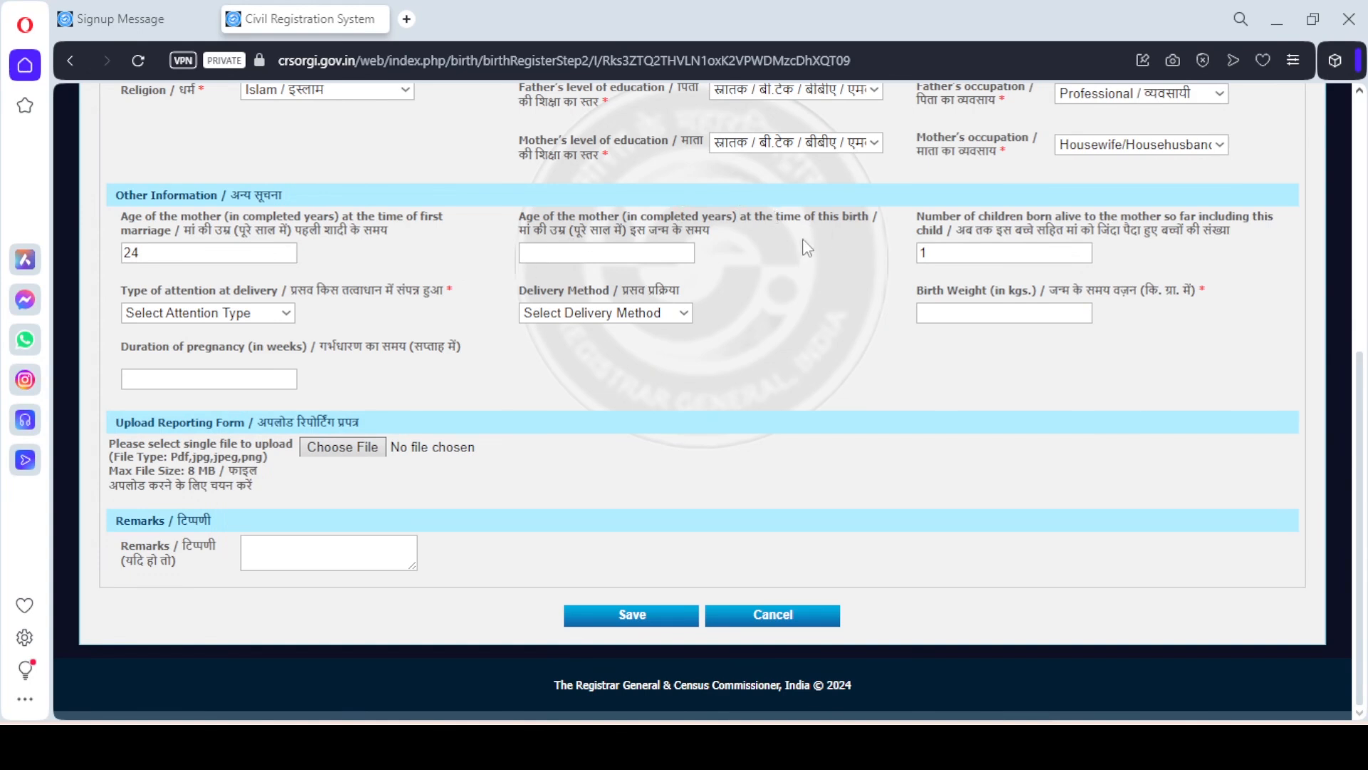
left_click(683, 254)
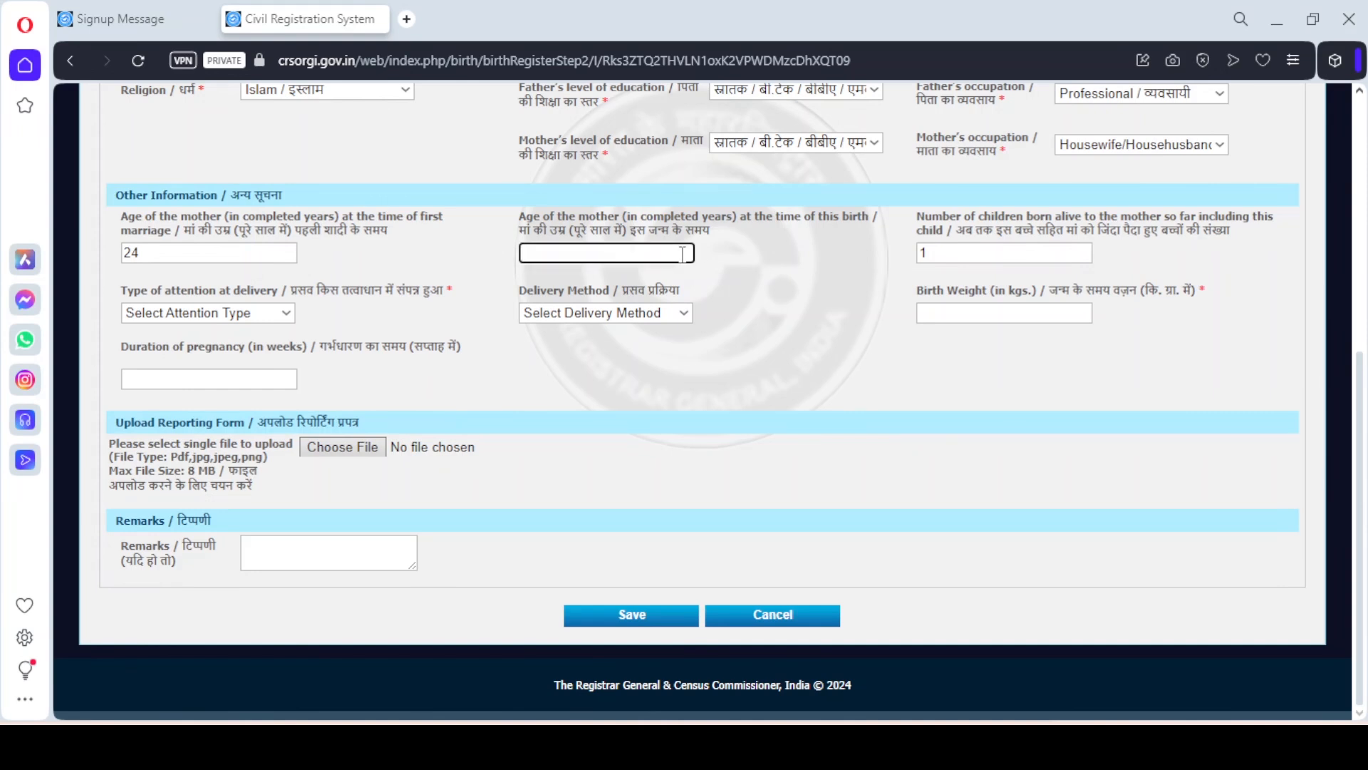
type("25")
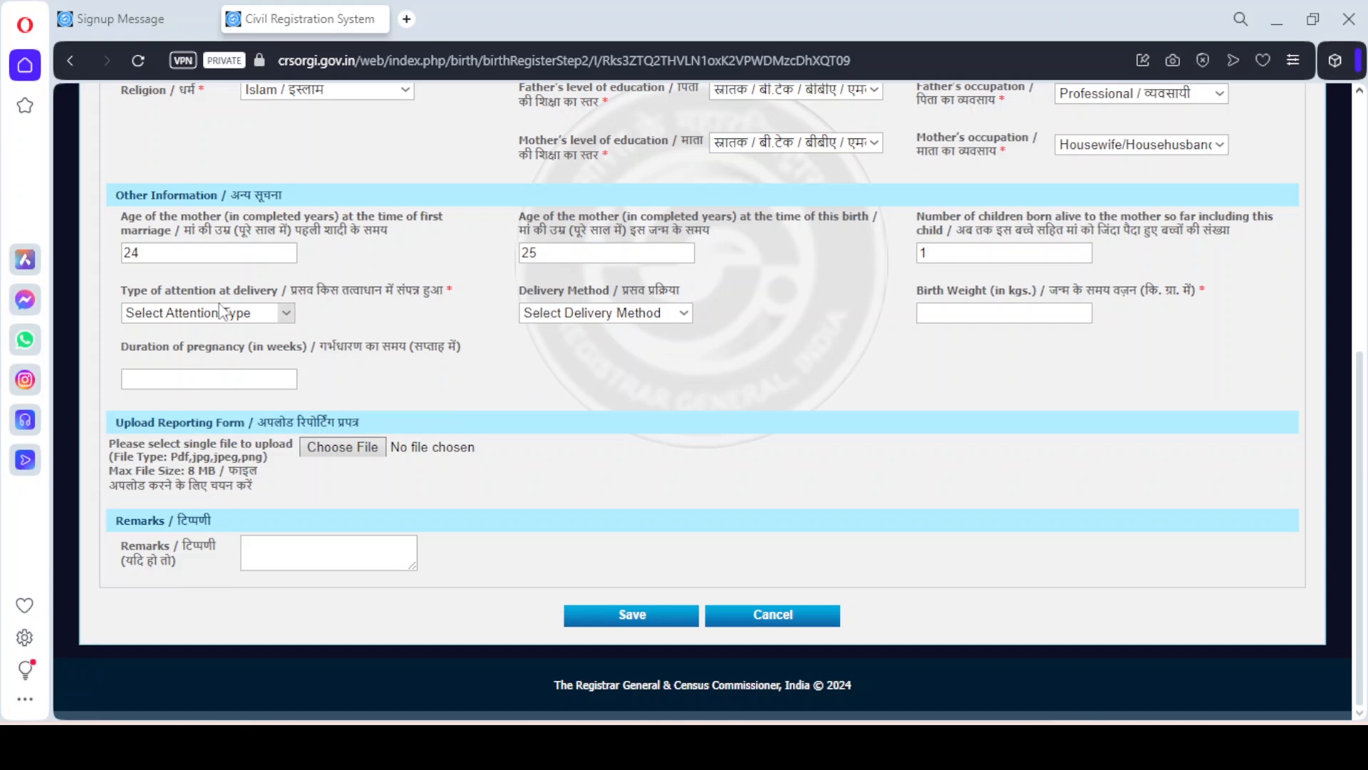
Record Traditional Birth Attendant as attention at delivery and Normal as the delivery method
left_click(287, 315)
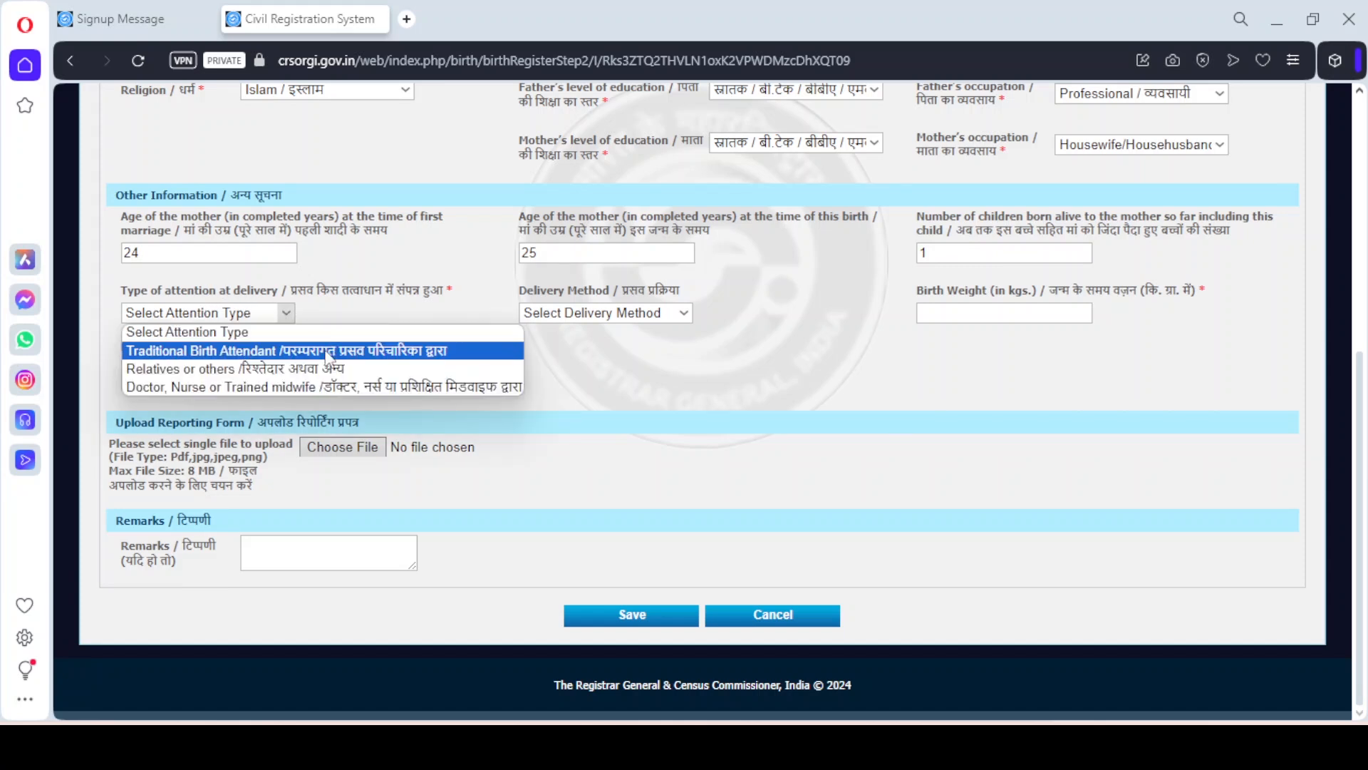
left_click(330, 352)
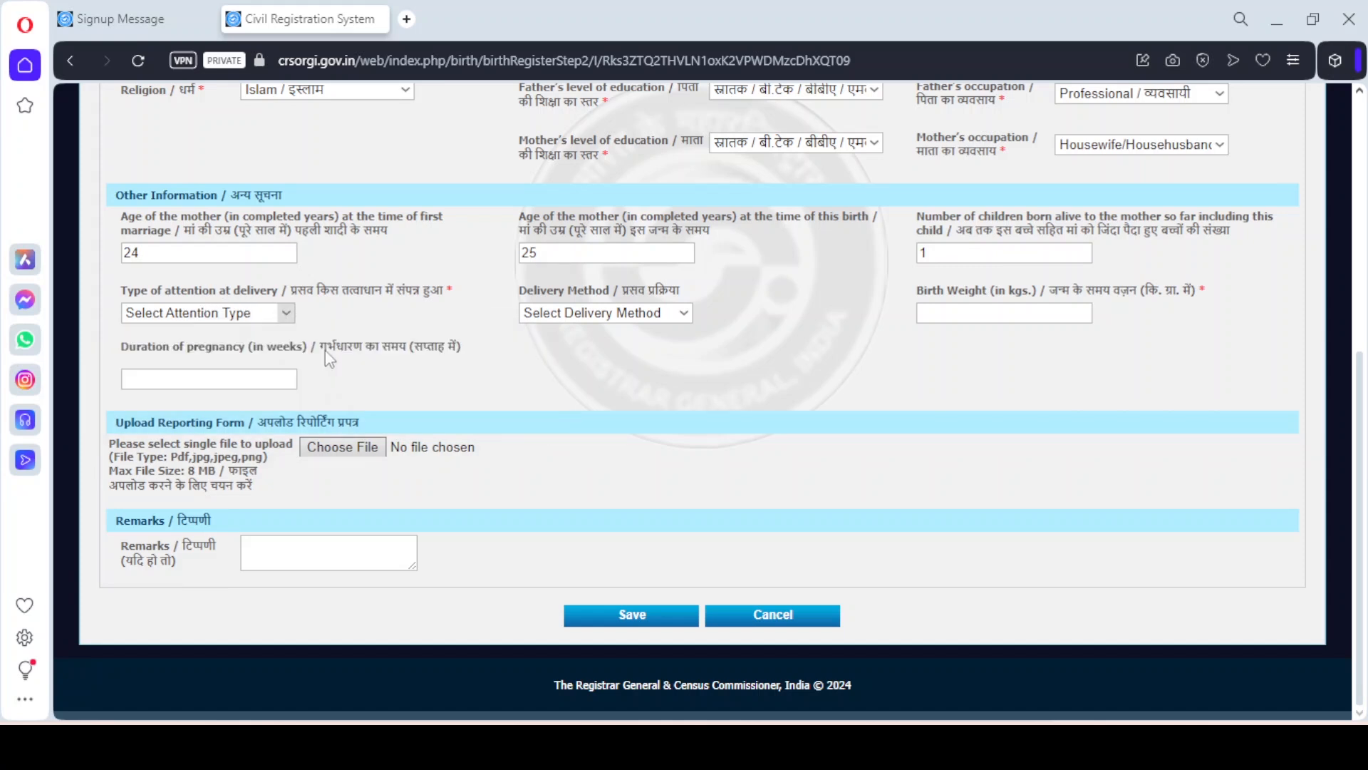
left_click(622, 317)
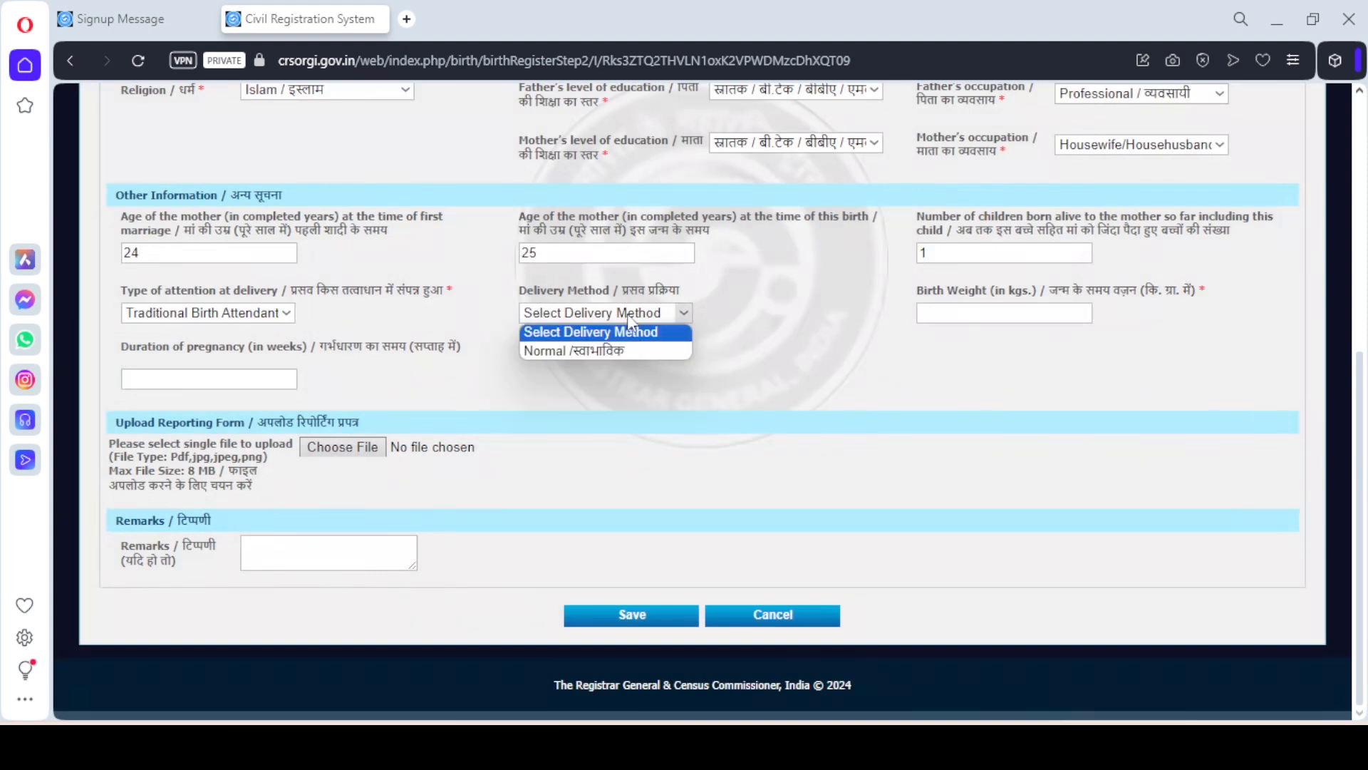
left_click(621, 351)
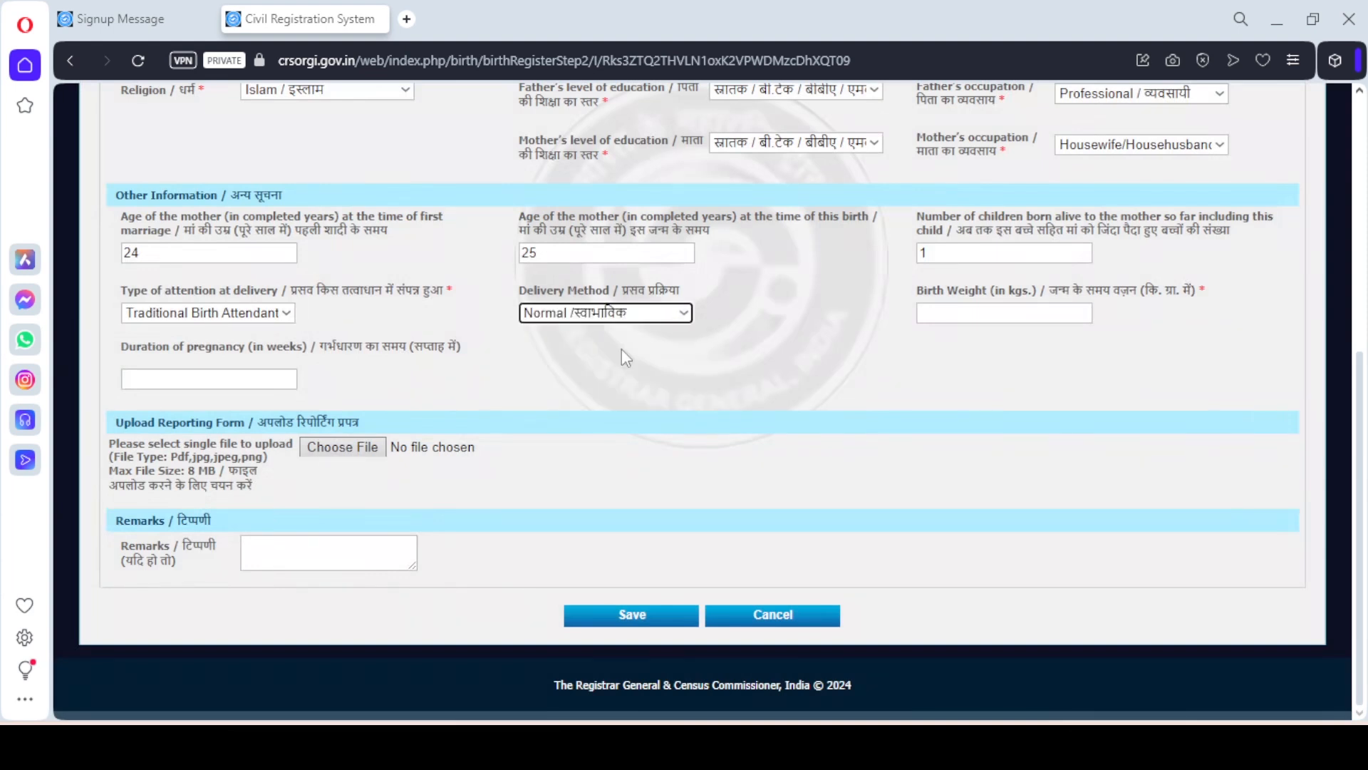
Enter a birth weight of 3.500 kg and a pregnancy duration of 37 weeks
left_click(946, 317)
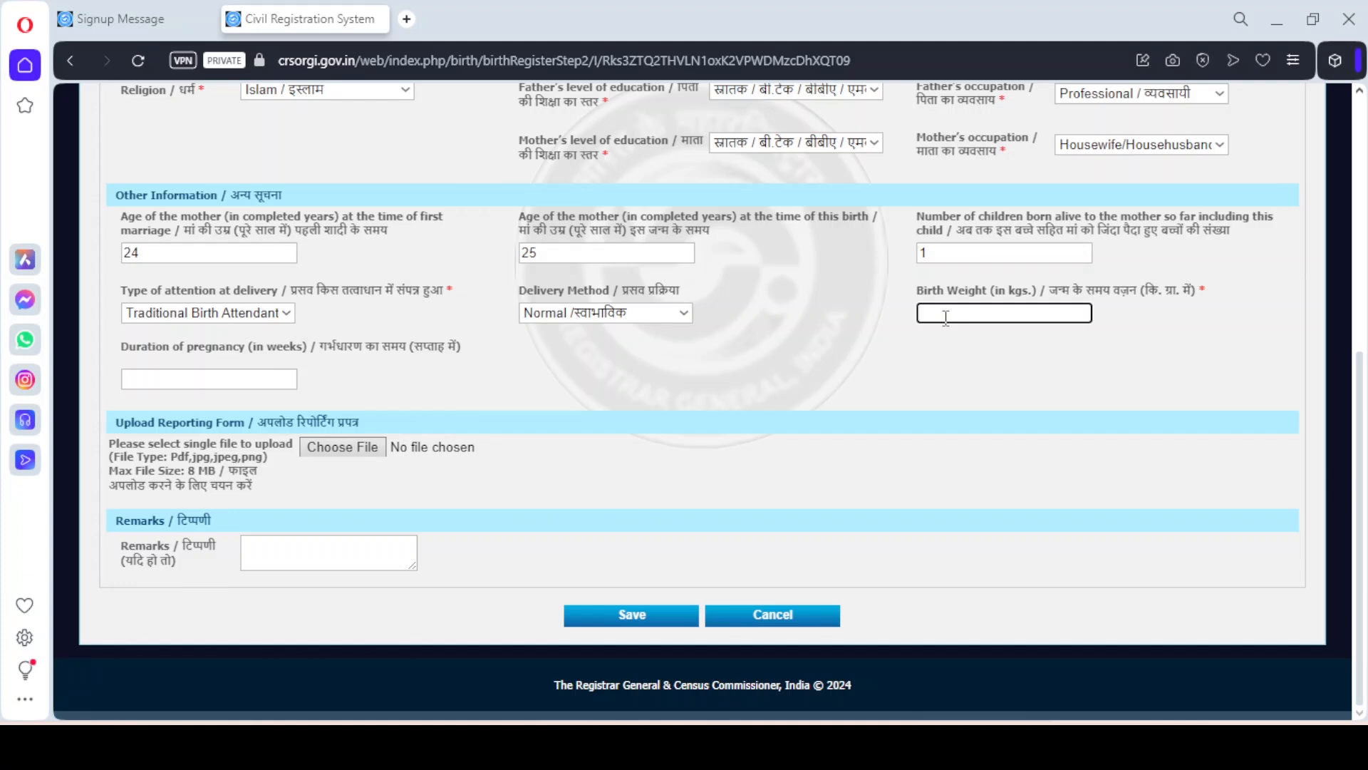
type("3.500")
left_click(909, 345)
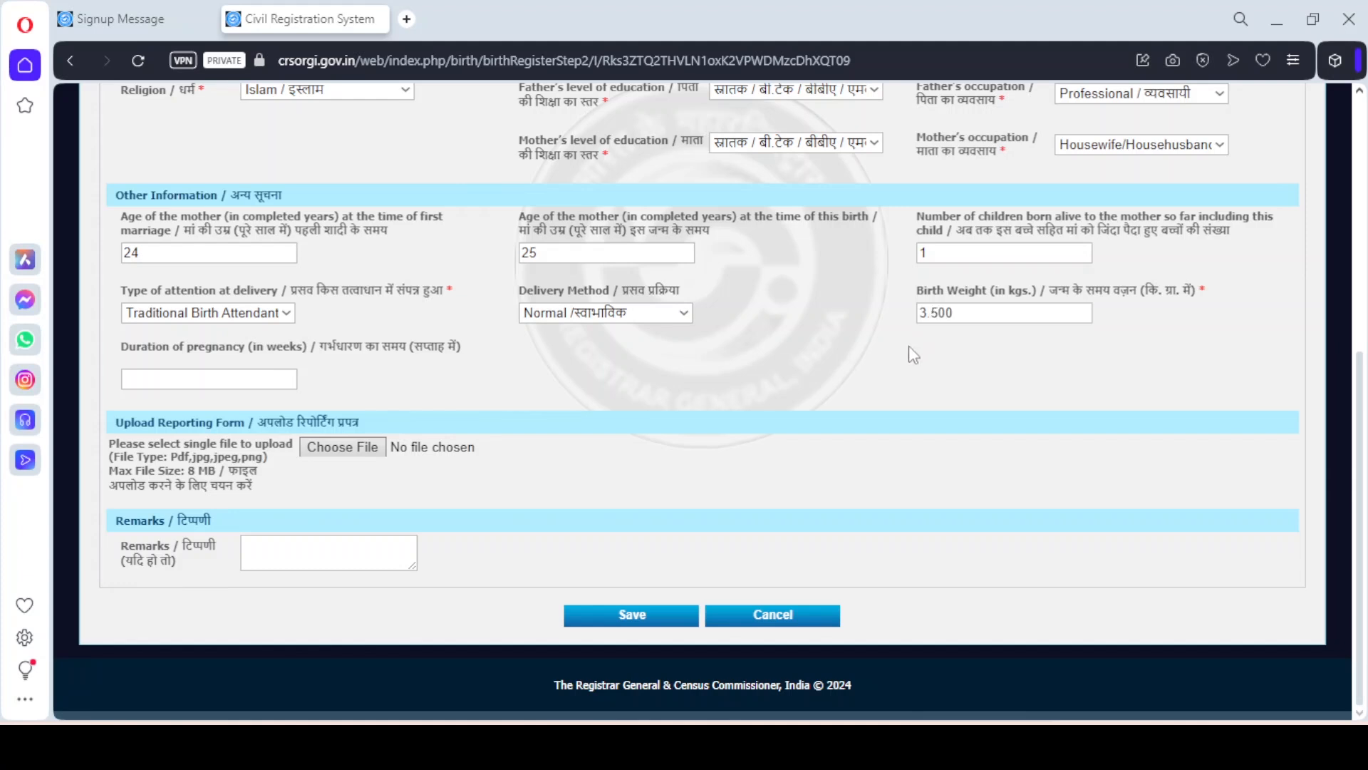
left_click(276, 383)
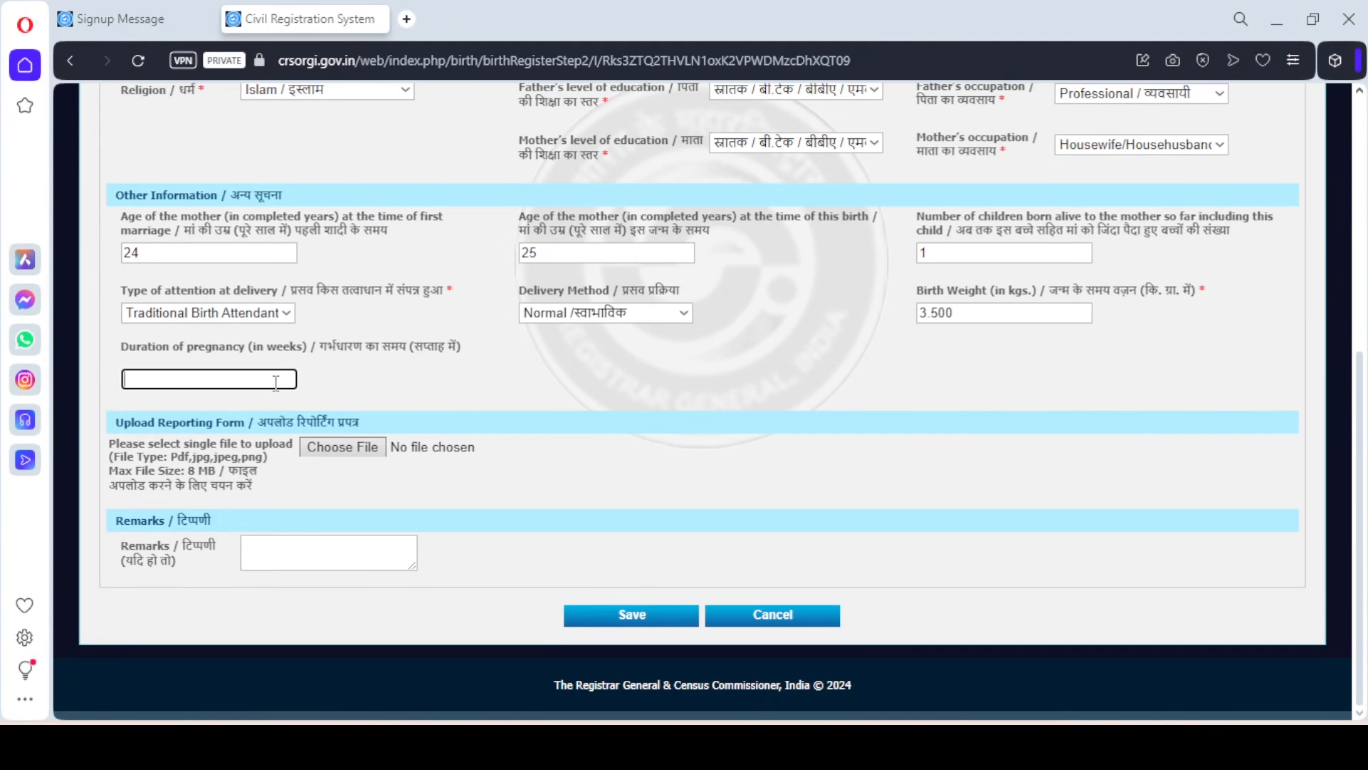
type("37")
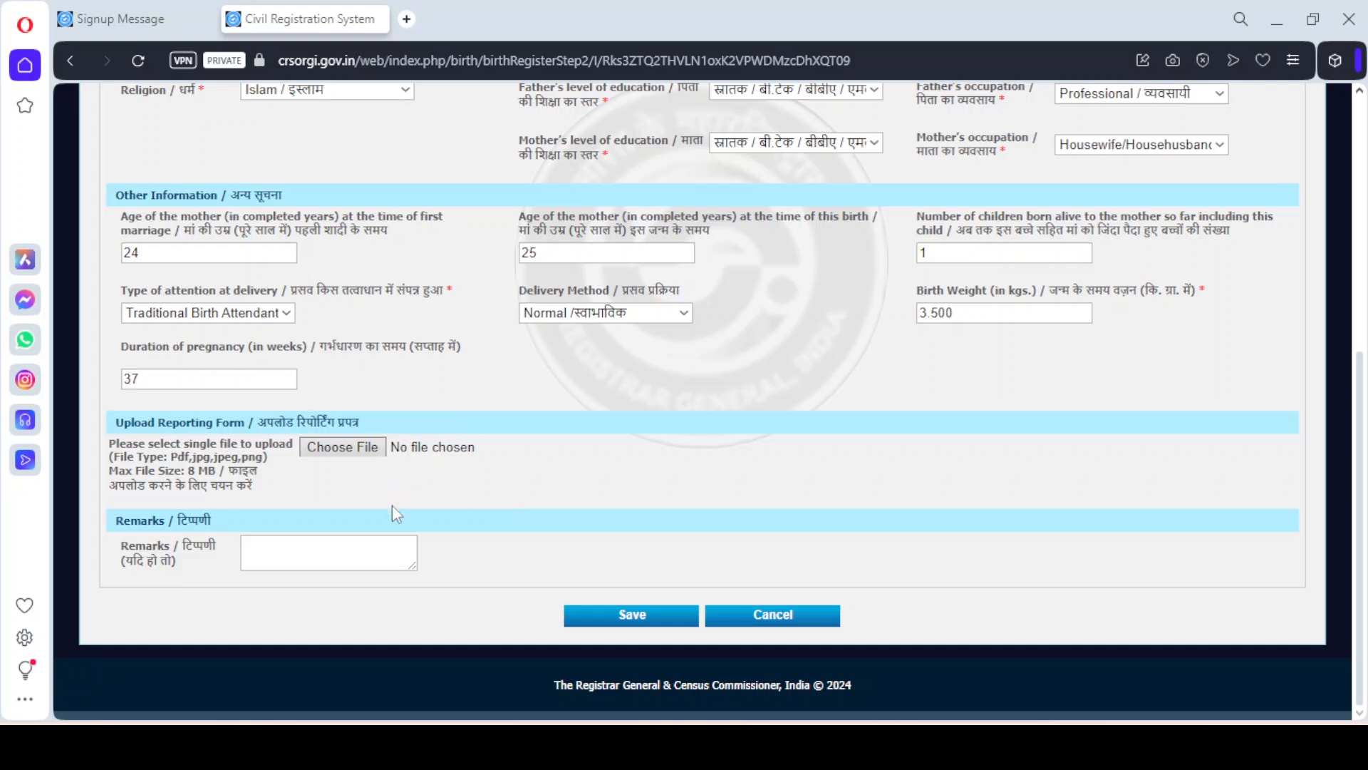
left_click(321, 553)
Save the statistical information and submit the confirmation page to produce the Form No. 1 Birth Report PDF
left_click(644, 620)
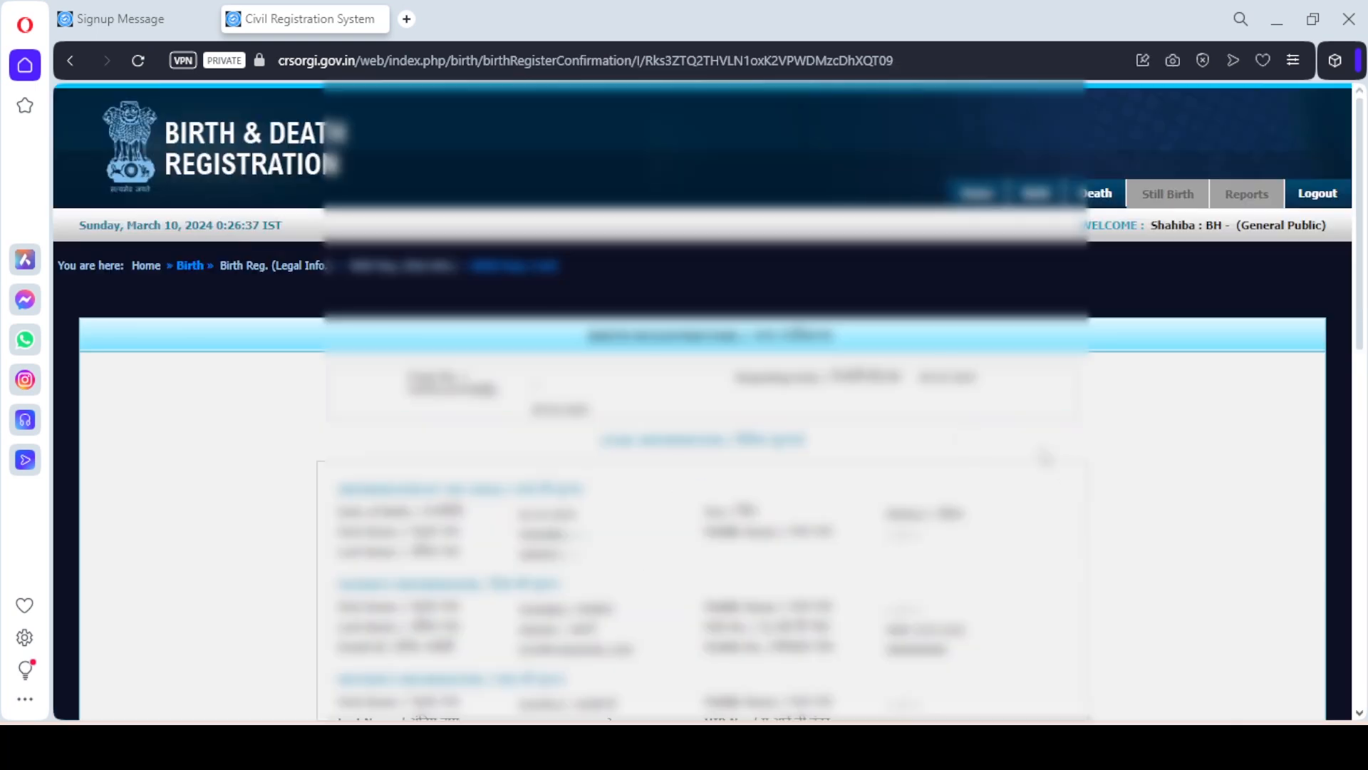
left_click_drag(1361, 317, 1364, 667)
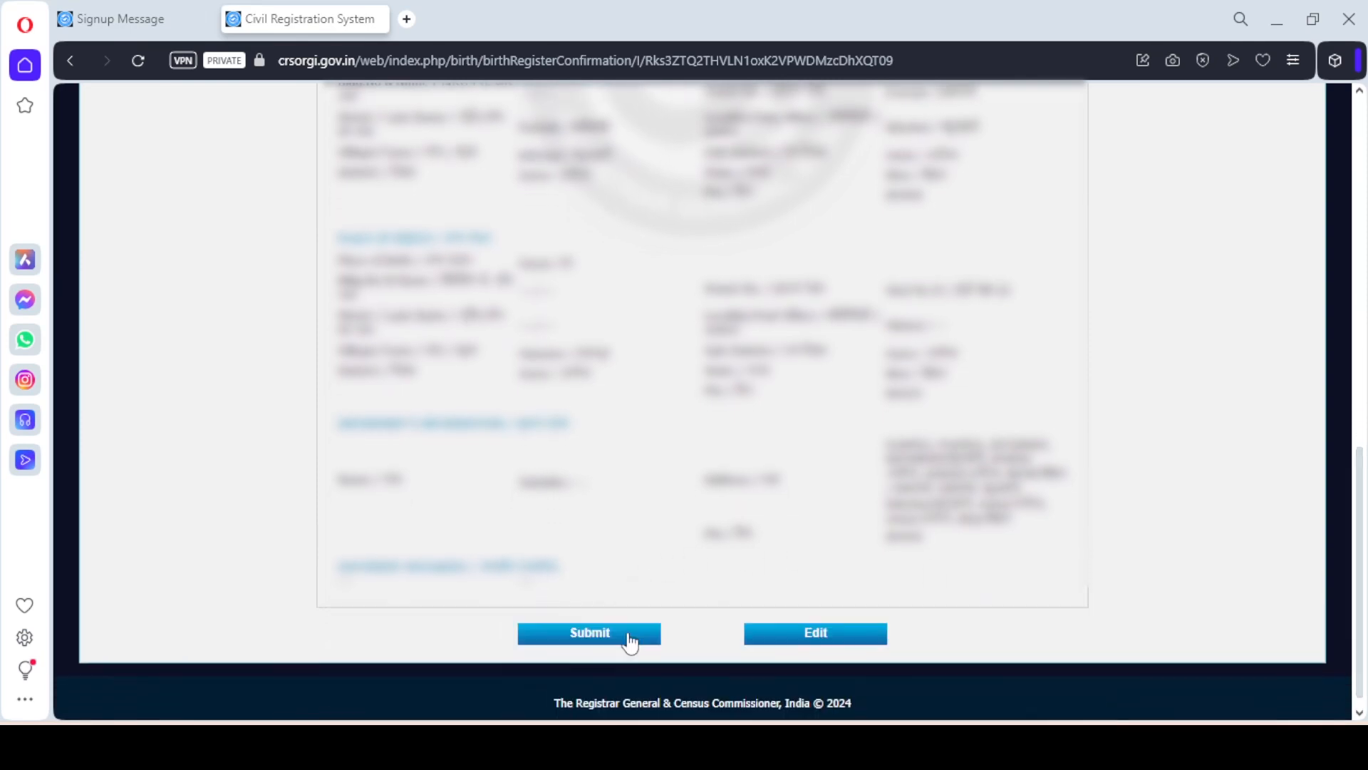
left_click(629, 637)
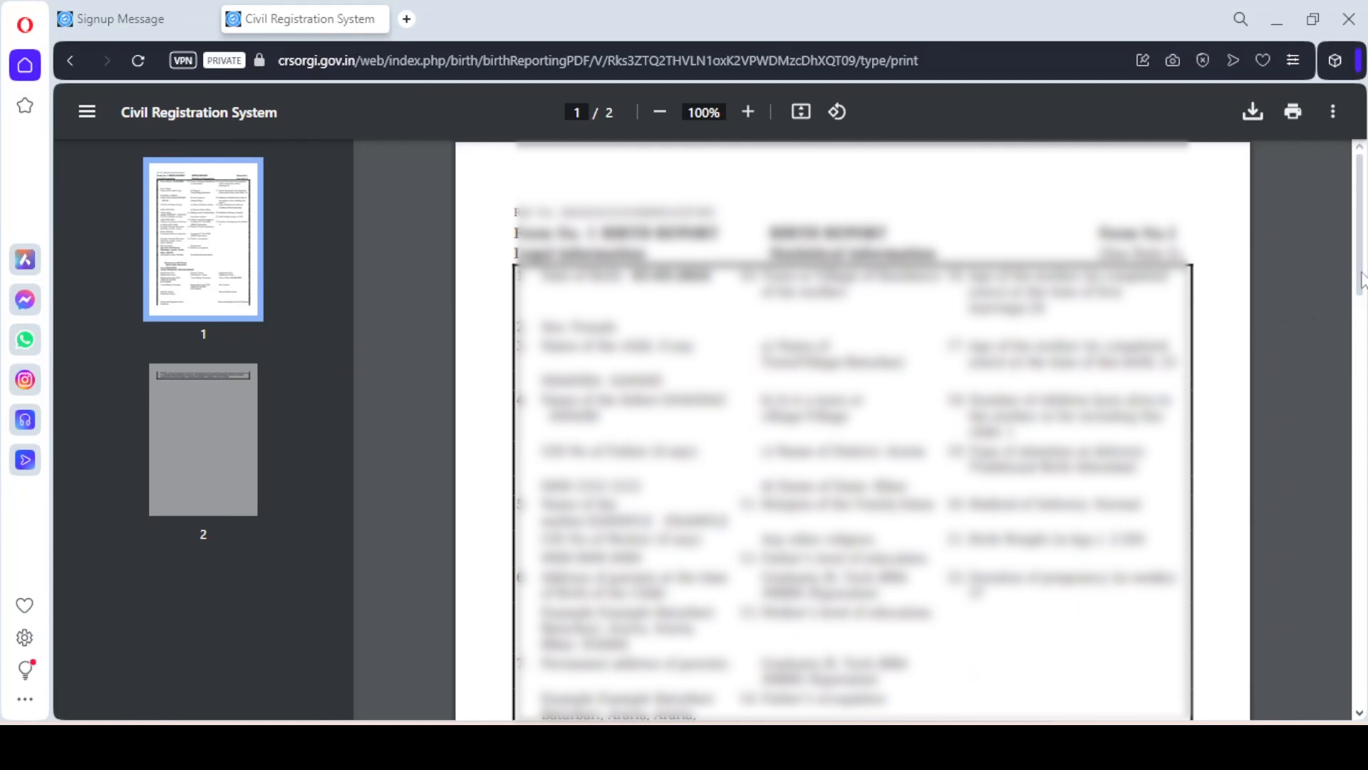
scroll(656, 189, "down", 10)
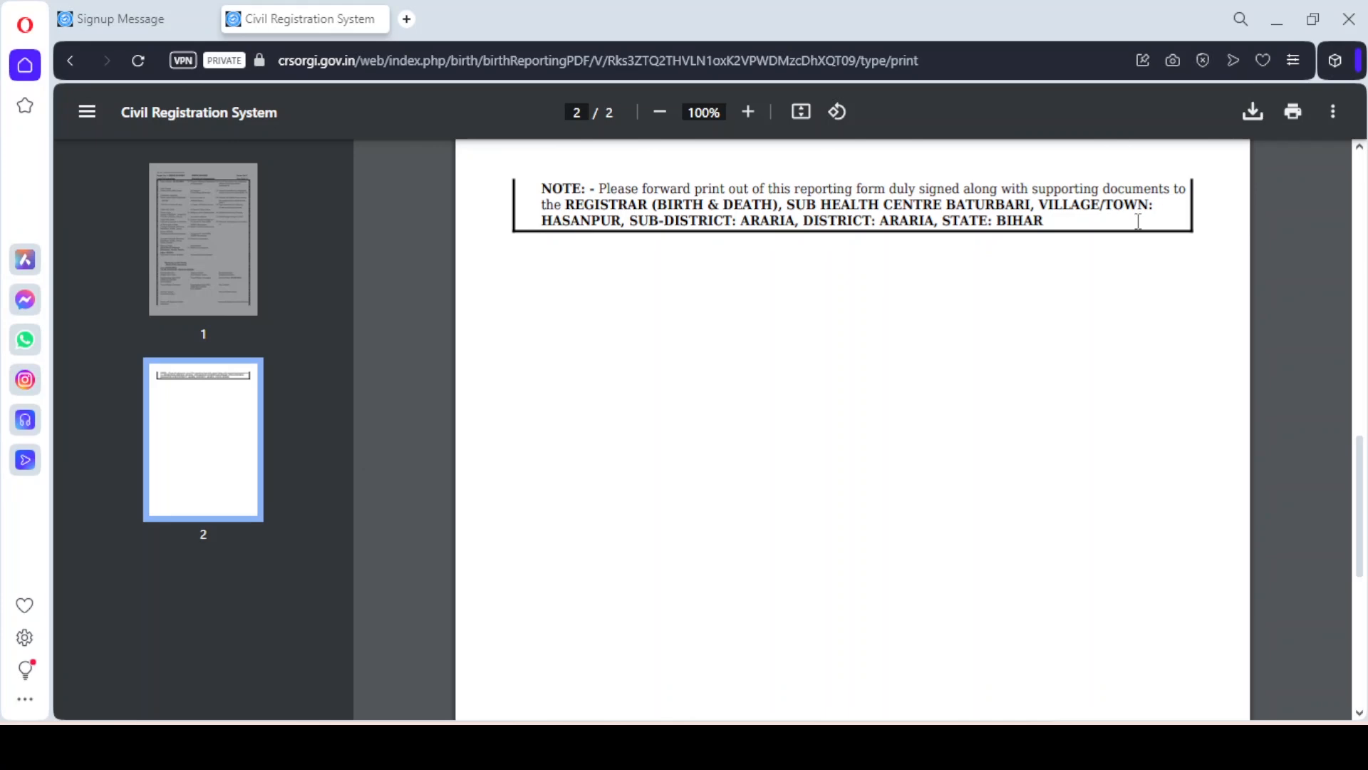
left_click(1361, 189)
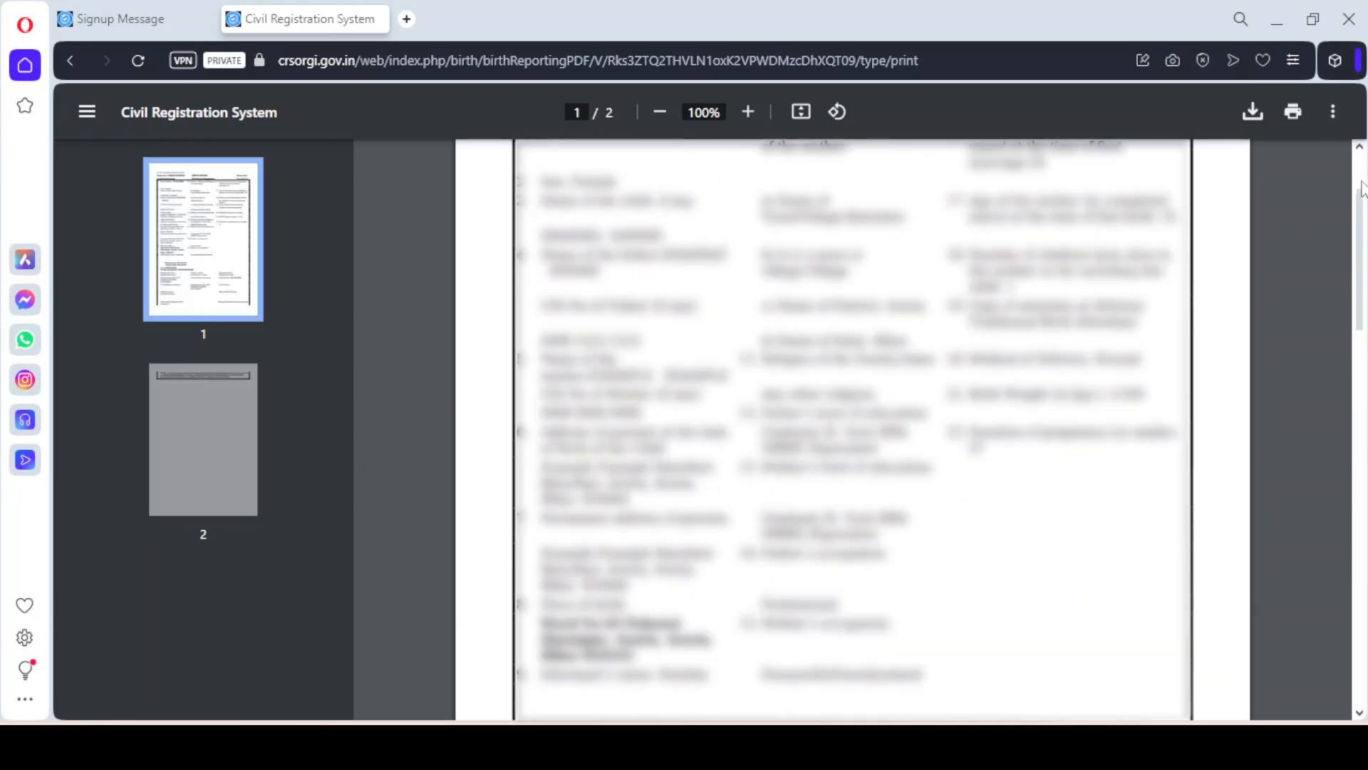